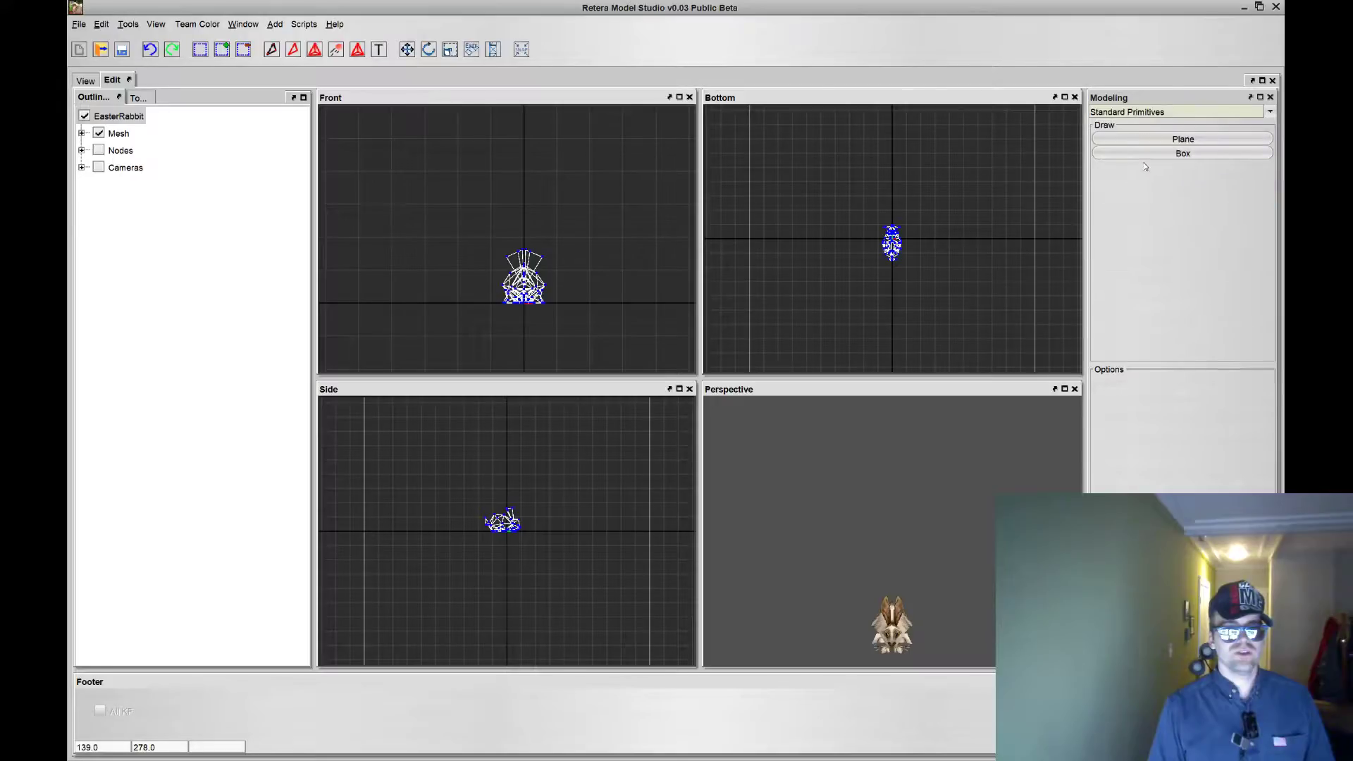
# - Draw a box above and beside the rabbit in the Front view
pyautogui.moveTo(497, 225); pyautogui.dragTo(486, 275, button='middle')
pyautogui.scroll(-2, 460, 251)
pyautogui.moveTo(393, 184); pyautogui.dragTo(457, 246)
pyautogui.click(437, 177)
pyautogui.moveTo(833, 539); pyautogui.dragTo(889, 557)
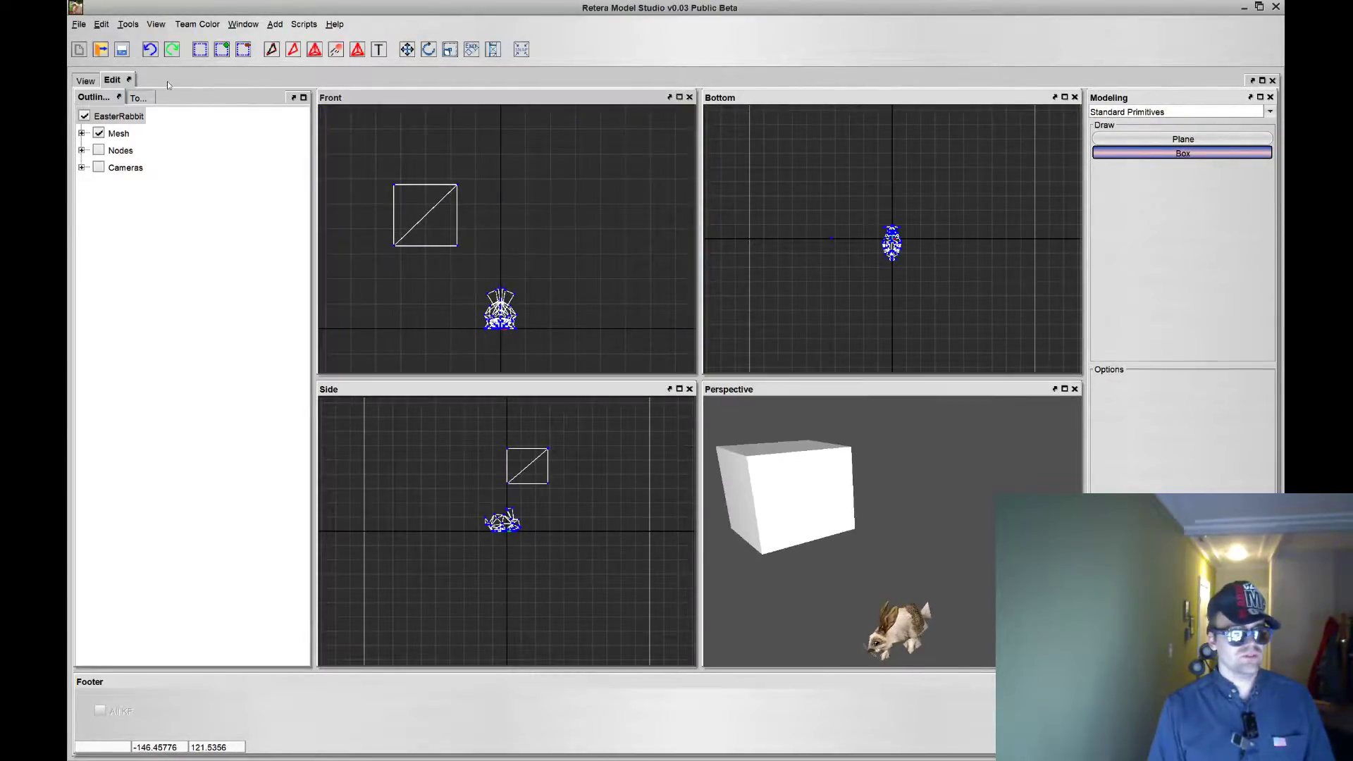
# - Play the rabbit's Walk animation in the model preview
pyautogui.click(86, 81)
pyautogui.moveTo(399, 282); pyautogui.dragTo(530, 333)
pyautogui.click(931, 117)
pyautogui.click(890, 180)
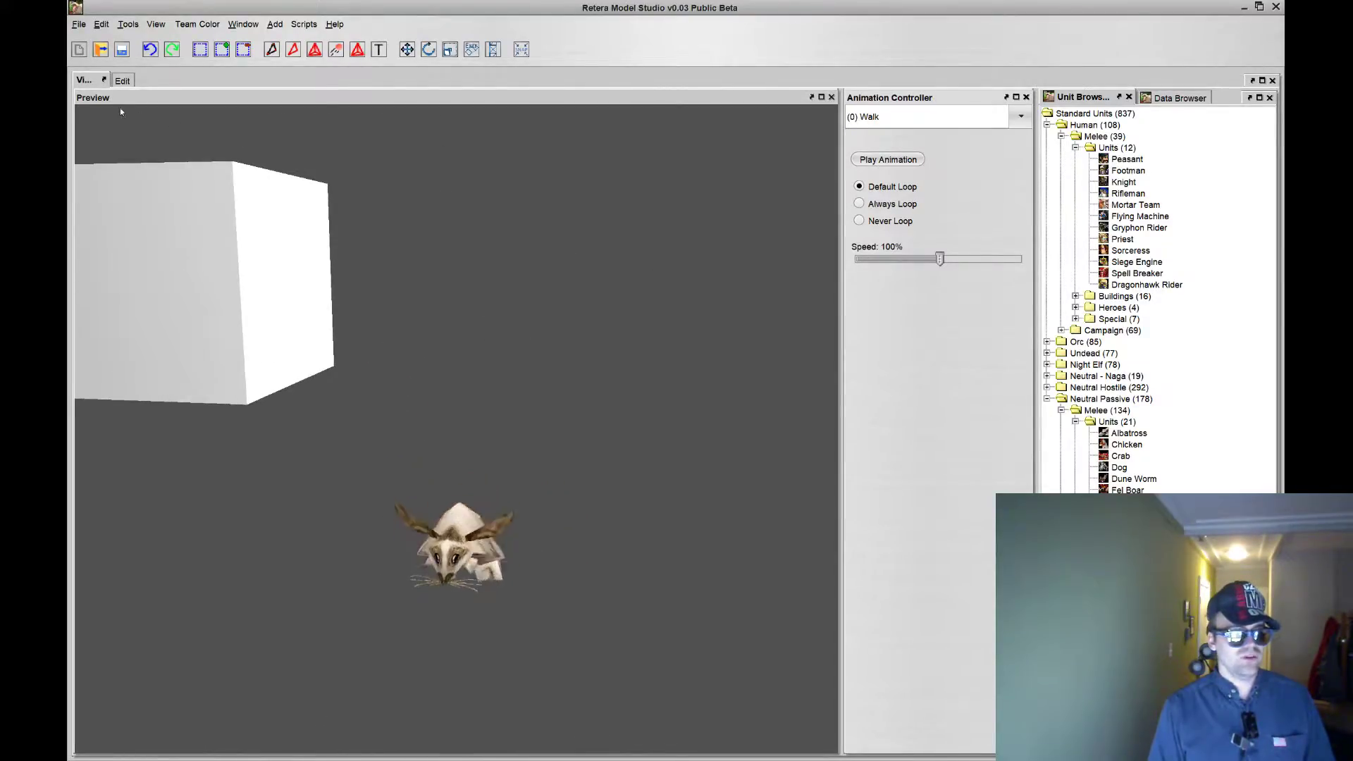
# - Place a new bone at the centre of the box in the Front view
pyautogui.click(122, 81)
pyautogui.click(1130, 112)
pyautogui.click(1114, 126)
pyautogui.click(1137, 153)
pyautogui.click(424, 218)
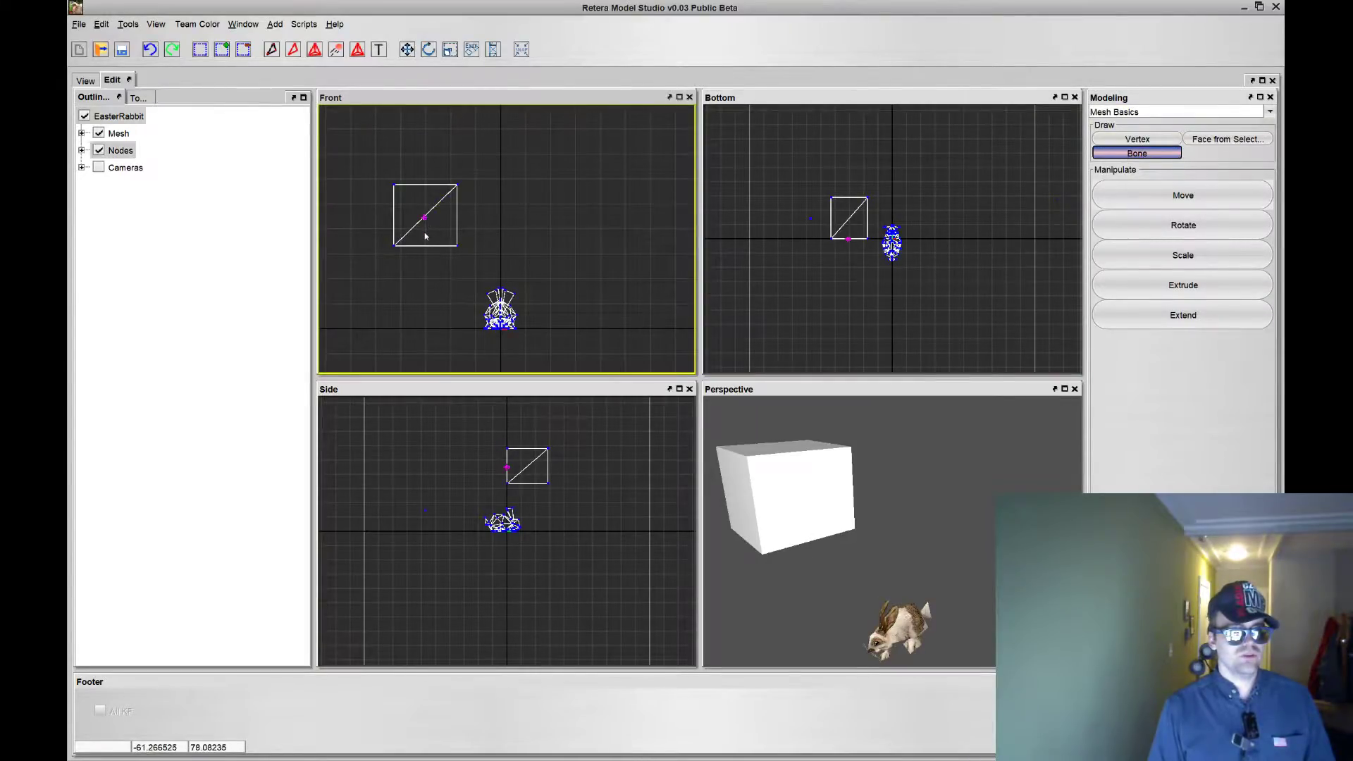
# - Move the box level with the rabbit in the Bottom view and auto-center its bone
pyautogui.press('w')
pyautogui.moveTo(482, 258); pyautogui.dragTo(484, 258)
pyautogui.click(82, 150)
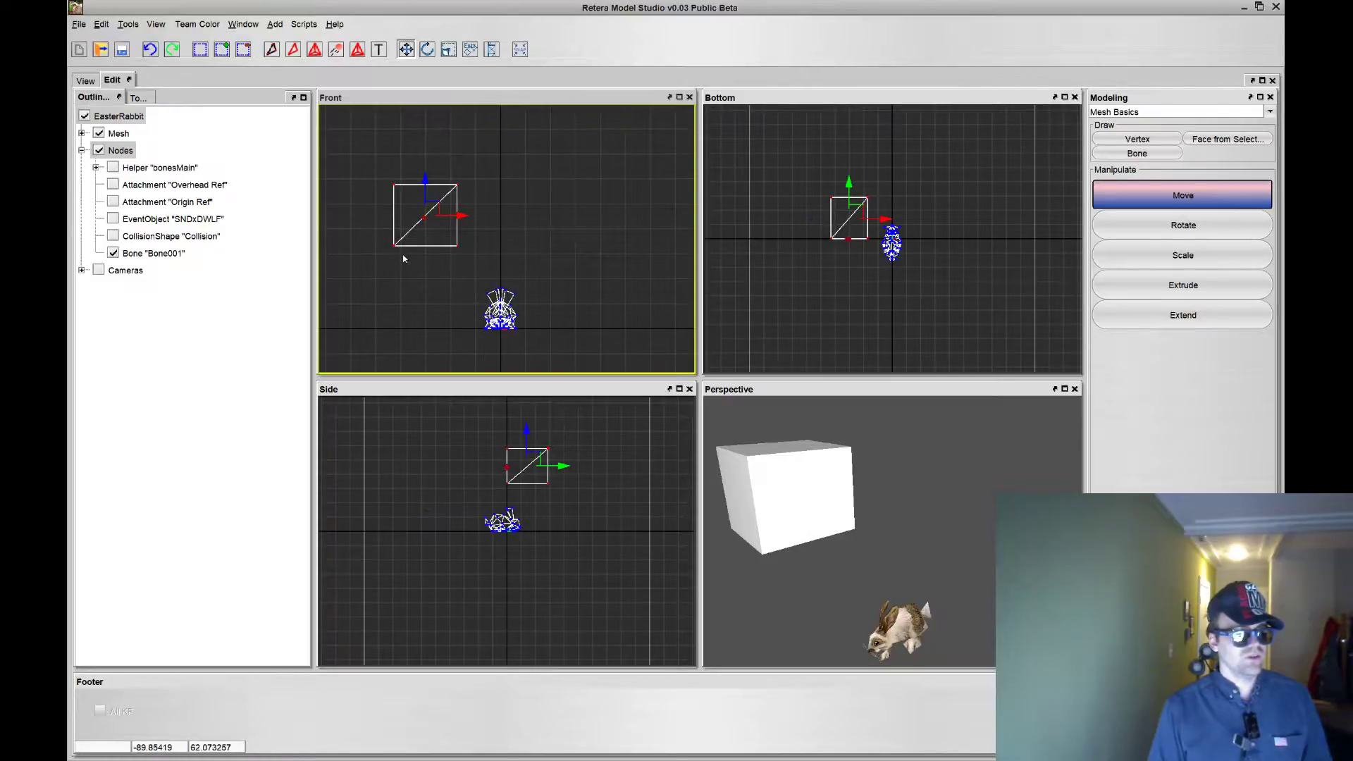
pyautogui.moveTo(523, 257)
pyautogui.mouseDown(button='right')
pyautogui.moveTo(526, 238)
pyautogui.moveTo(520, 249)
pyautogui.mouseUp(button='right')
pyautogui.moveTo(869, 247); pyautogui.dragTo(870, 274, button='right')
pyautogui.rightClick(850, 278)
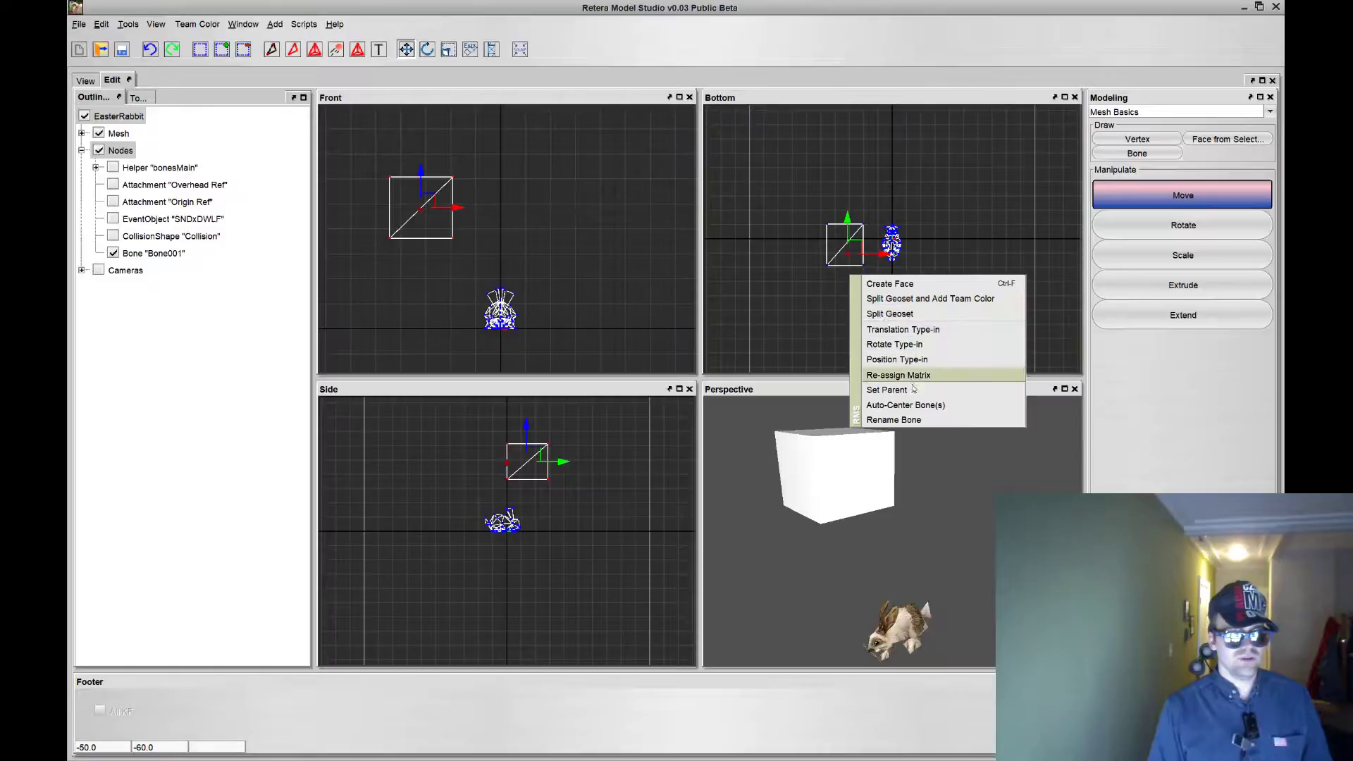
pyautogui.click(915, 405)
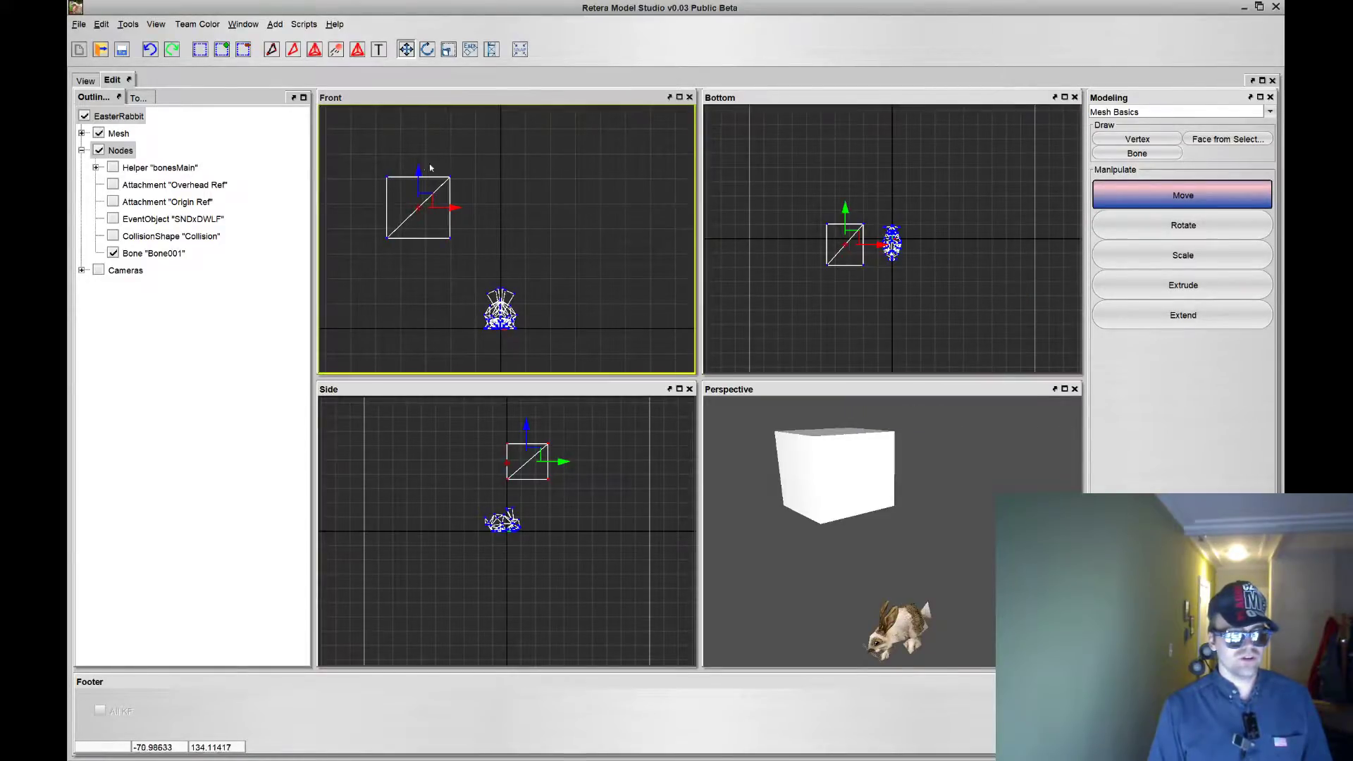
# - In animation mode, keyframe the box bone's position at frames 3333 and 3461 of Walk
pyautogui.press('f')
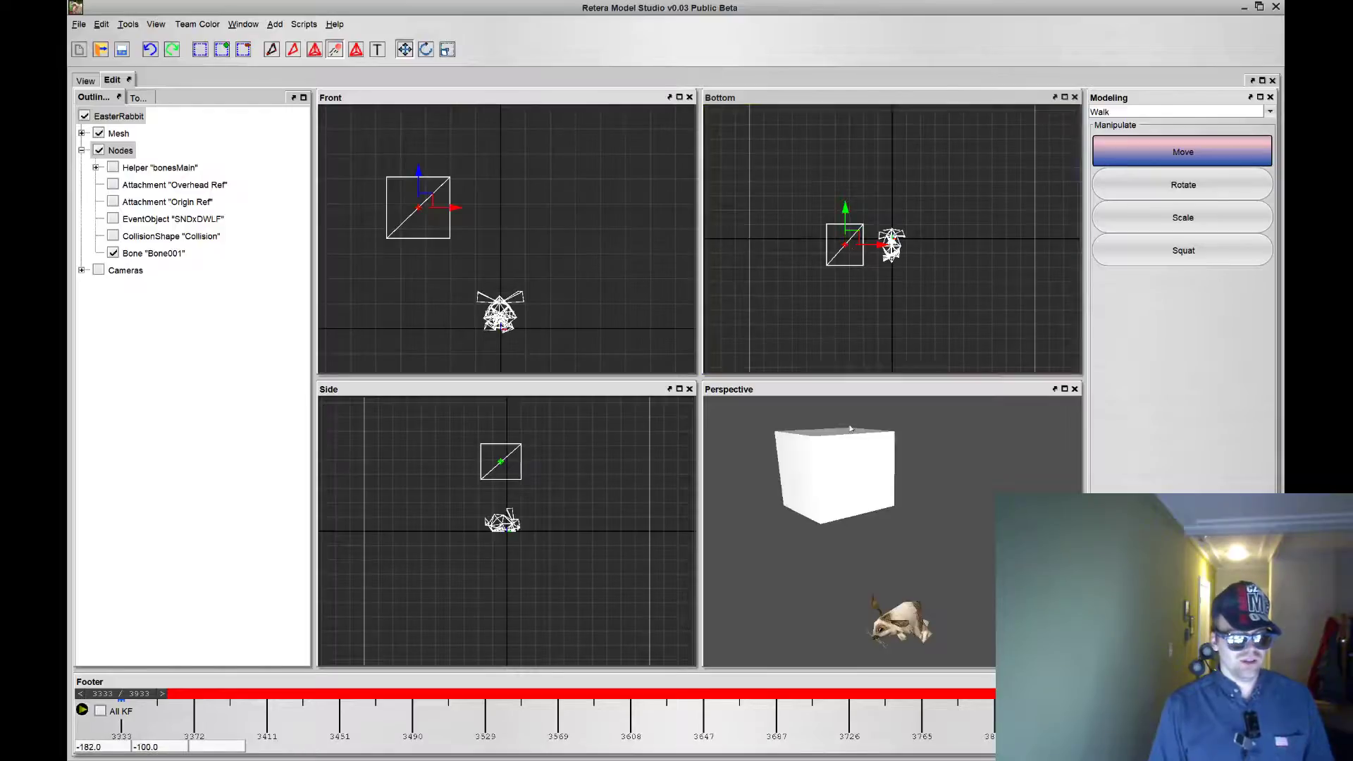
pyautogui.moveTo(132, 693); pyautogui.dragTo(68, 651)
pyautogui.moveTo(852, 237); pyautogui.dragTo(837, 227)
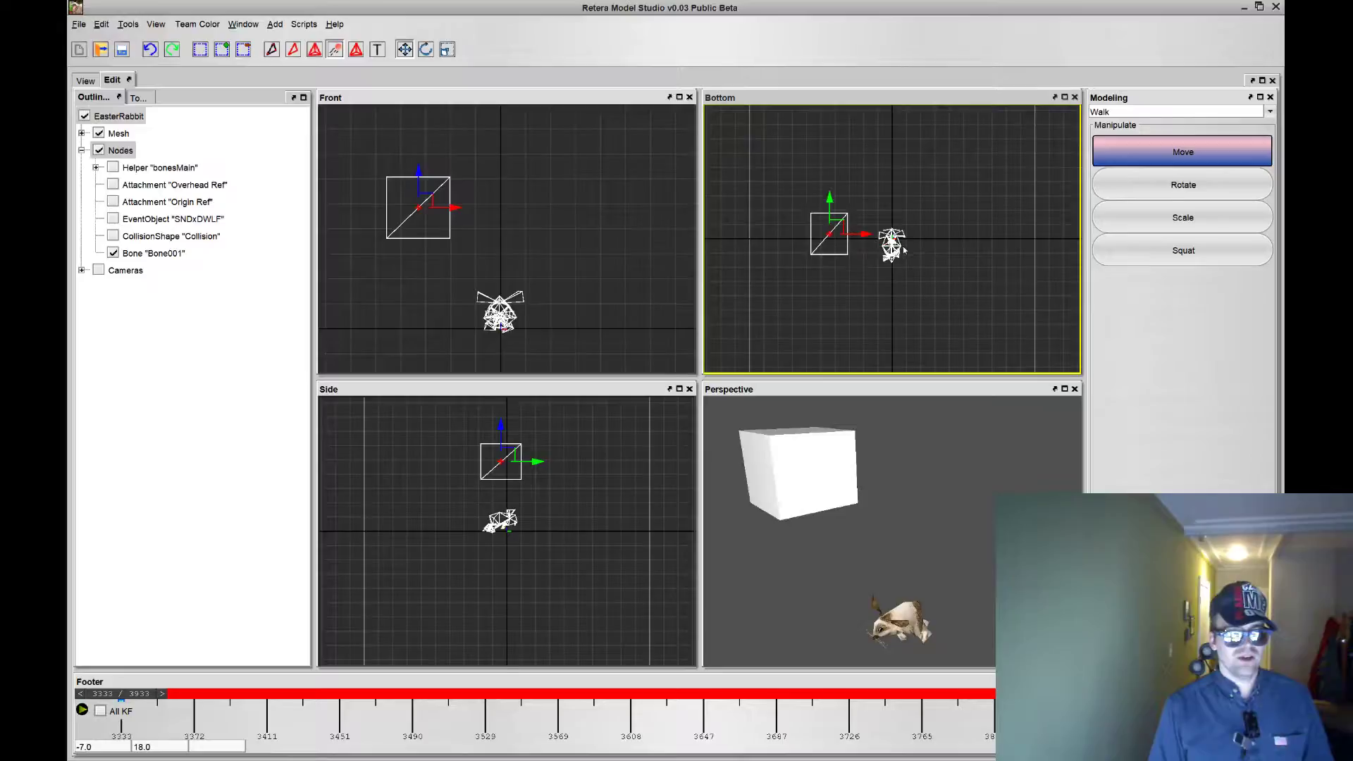
pyautogui.moveTo(145, 695); pyautogui.dragTo(381, 694)
pyautogui.moveTo(837, 227); pyautogui.dragTo(873, 177)
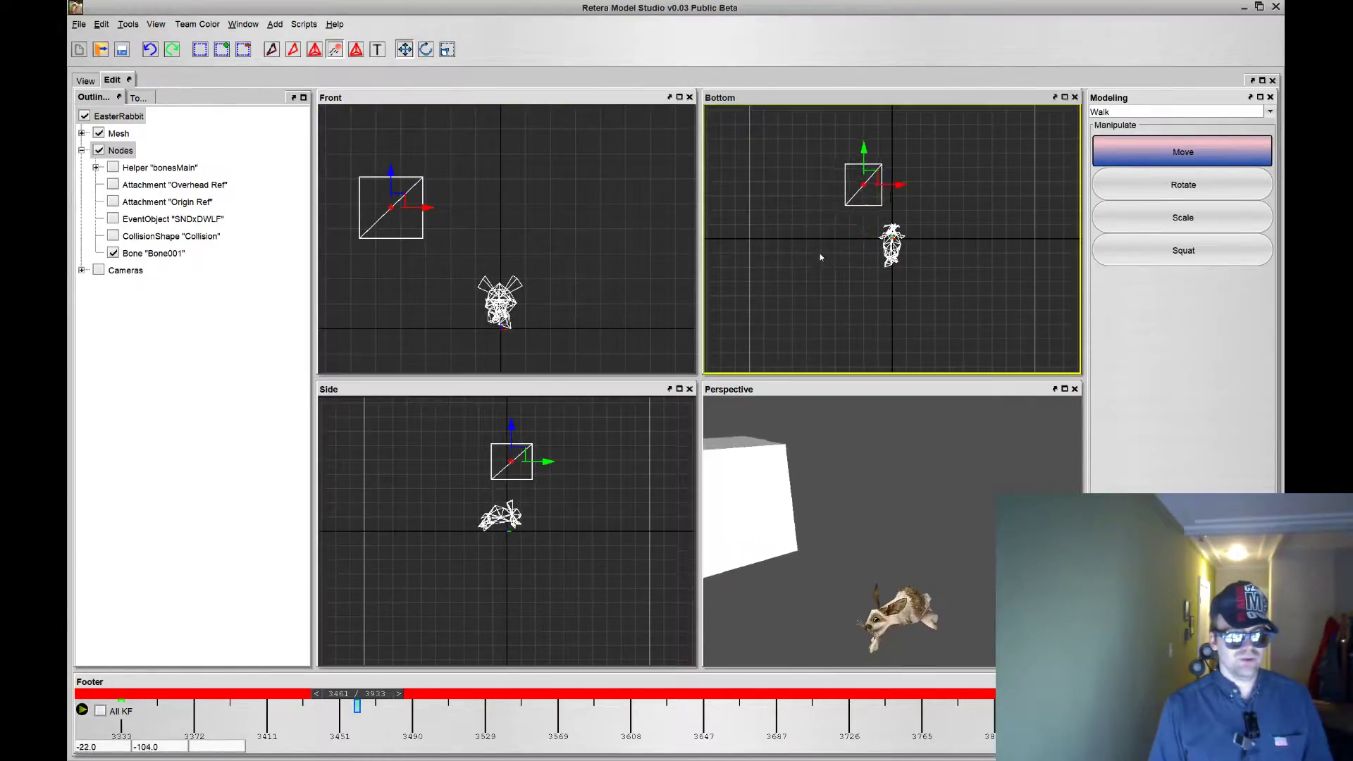
# - Circle the box around the rabbit by moving its bone at four more Walk keyframes, including frame 3653
pyautogui.moveTo(349, 696); pyautogui.dragTo(495, 694)
pyautogui.moveTo(883, 277); pyautogui.dragTo(962, 266, button='right')
pyautogui.moveTo(491, 696); pyautogui.dragTo(702, 695)
pyautogui.moveTo(976, 215); pyautogui.dragTo(1020, 280, button='right')
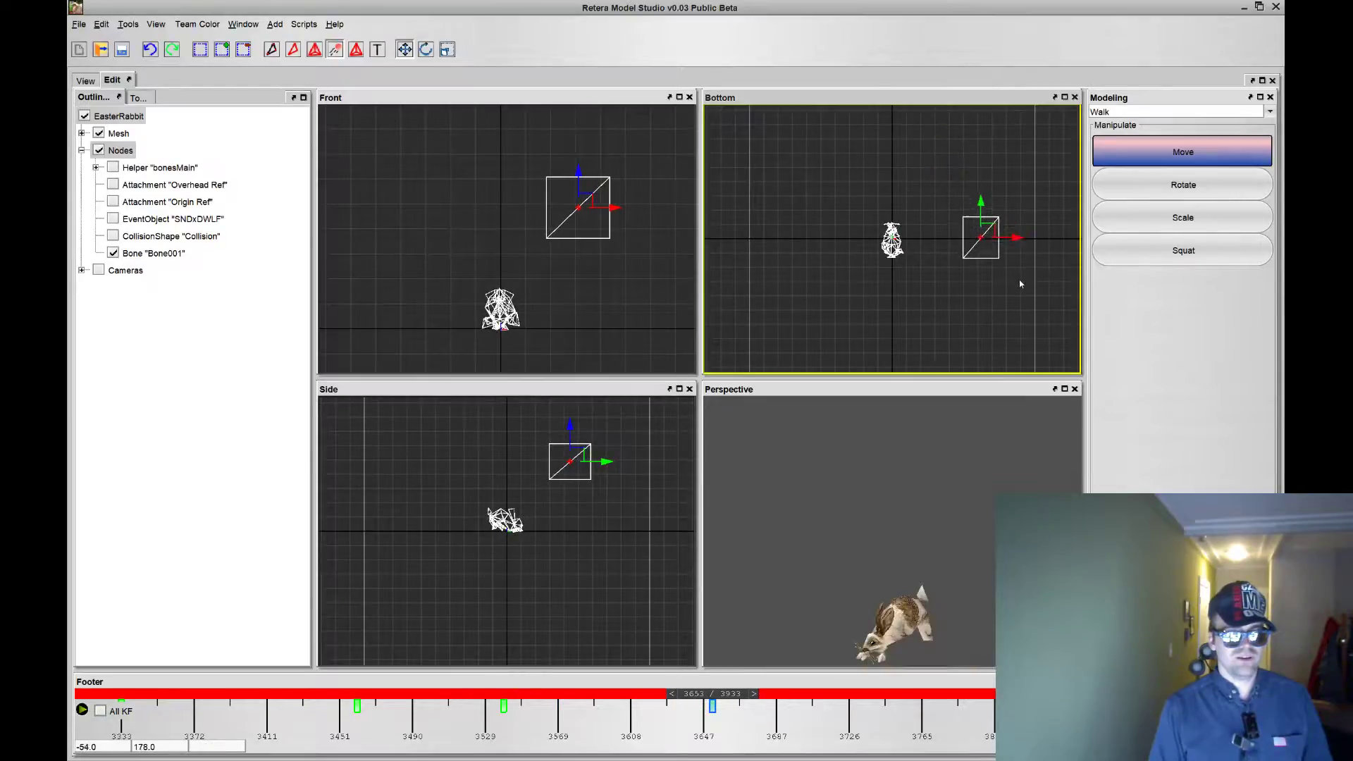
pyautogui.moveTo(711, 695); pyautogui.dragTo(901, 695)
pyautogui.moveTo(967, 280); pyautogui.dragTo(935, 376, button='right')
pyautogui.moveTo(909, 695); pyautogui.dragTo(1096, 695)
pyautogui.moveTo(940, 293); pyautogui.dragTo(918, 301, button='right')
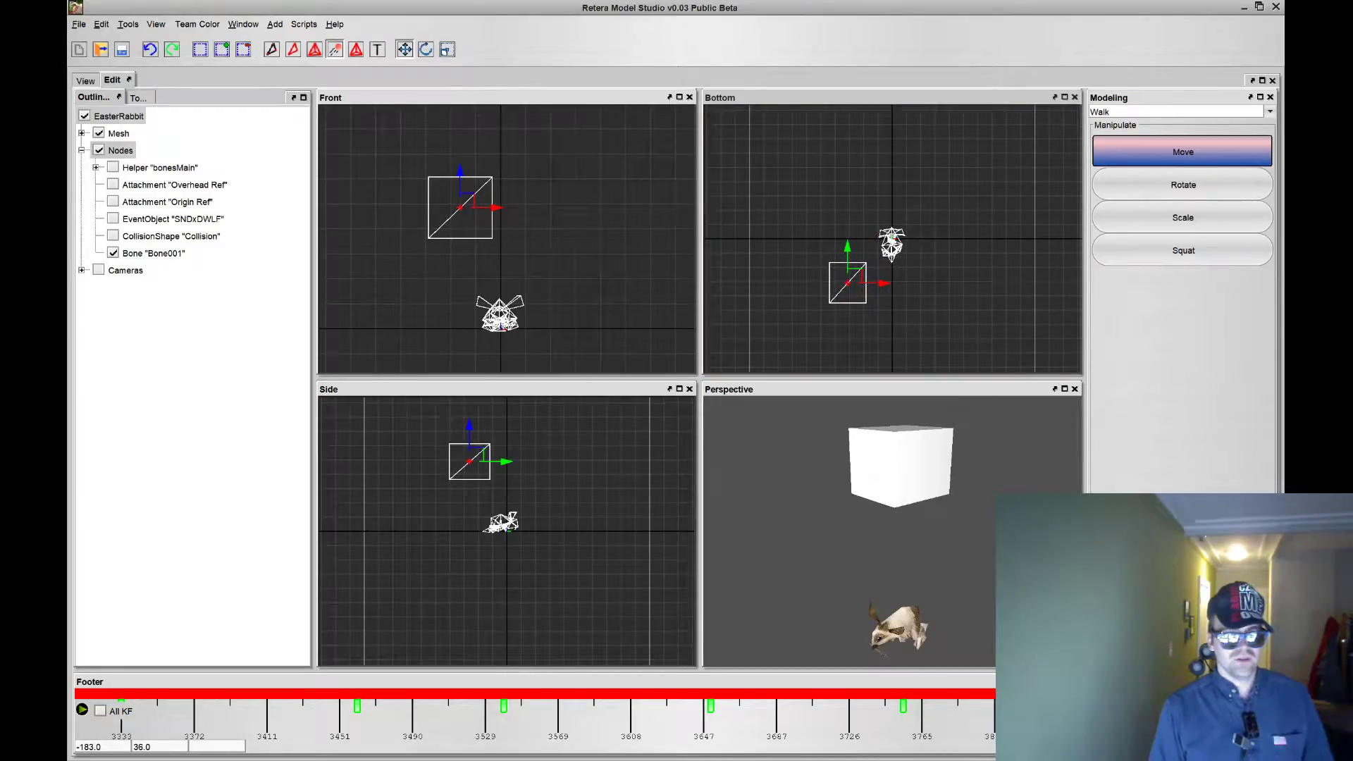
# - Scrub through the whole Walk sequence and watch the animated box in the model preview
pyautogui.moveTo(1233, 695); pyautogui.dragTo(69, 649)
pyautogui.moveTo(110, 698); pyautogui.dragTo(1233, 698)
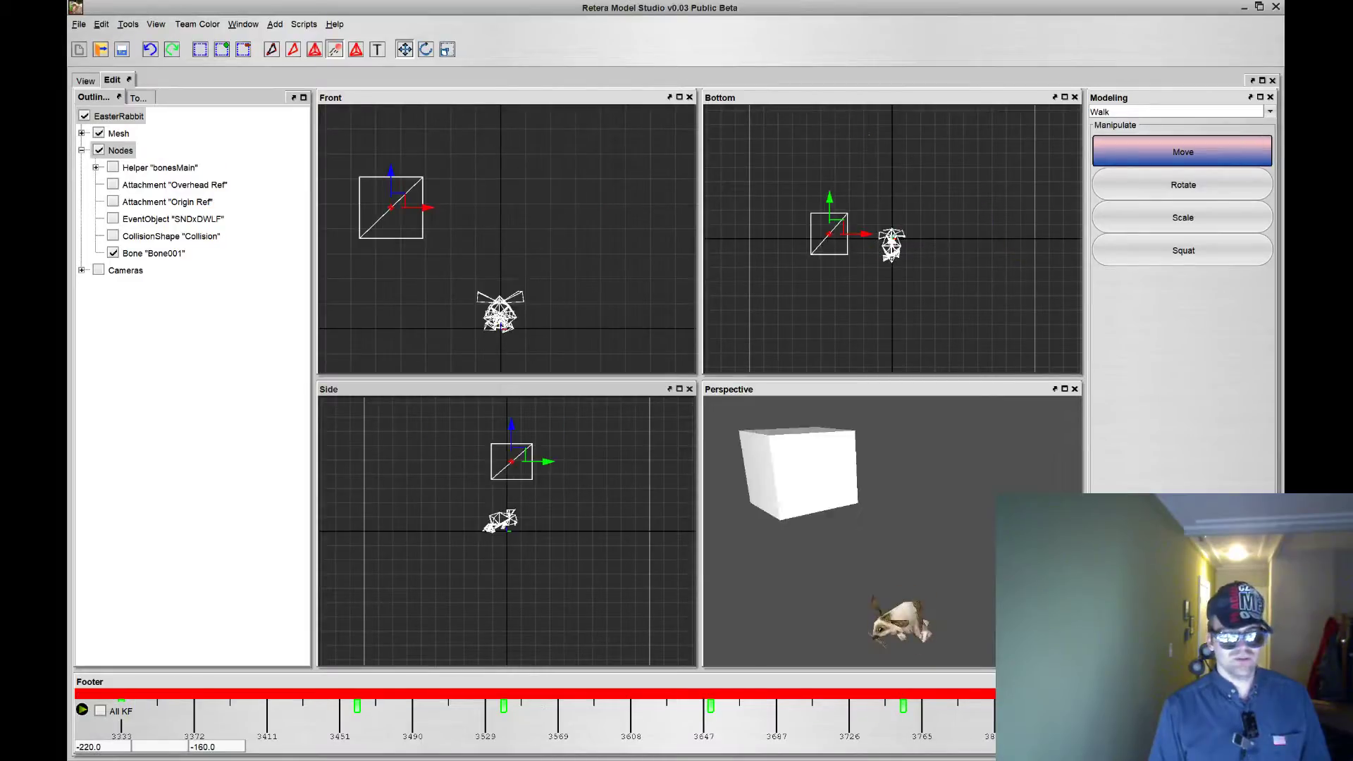
pyautogui.click(85, 80)
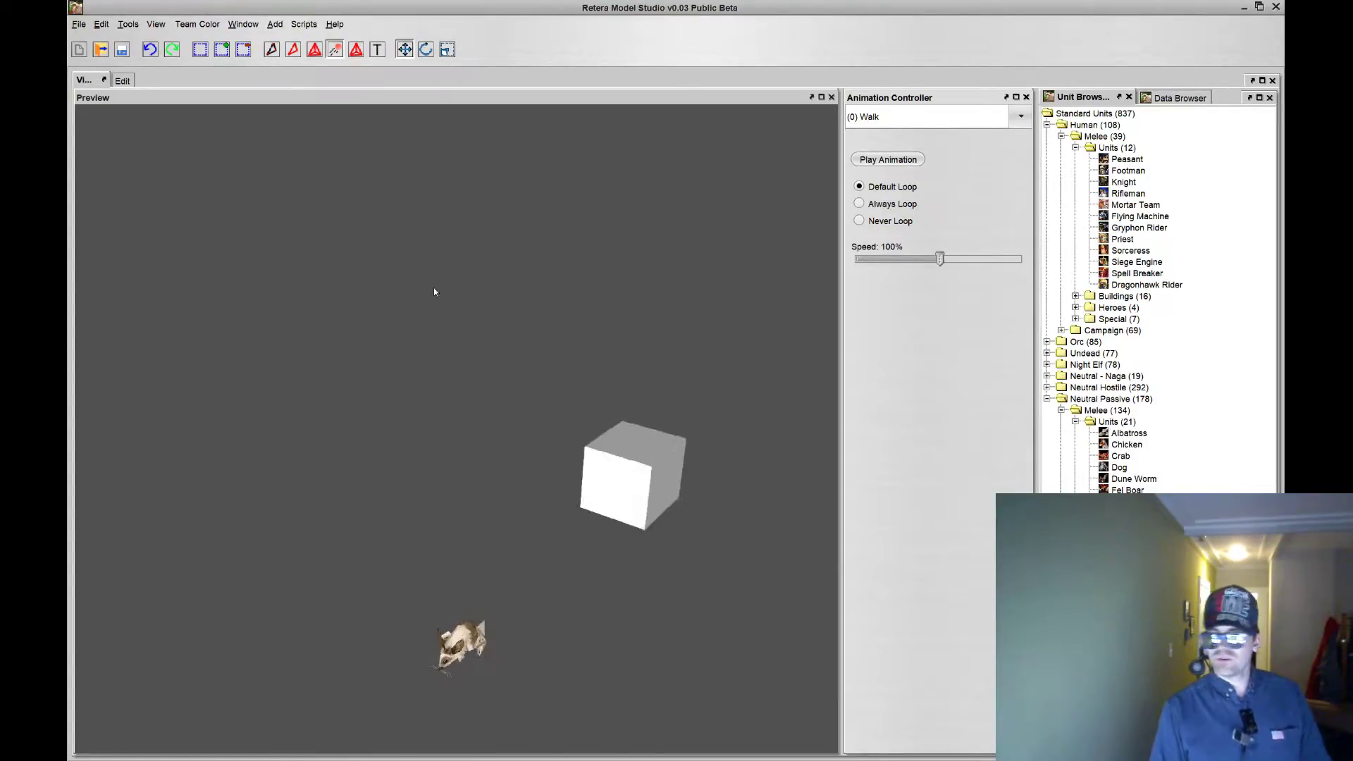
# - Duplicate the box with its bone, name the clone Bone001 copy, and move it above the original
pyautogui.click(122, 80)
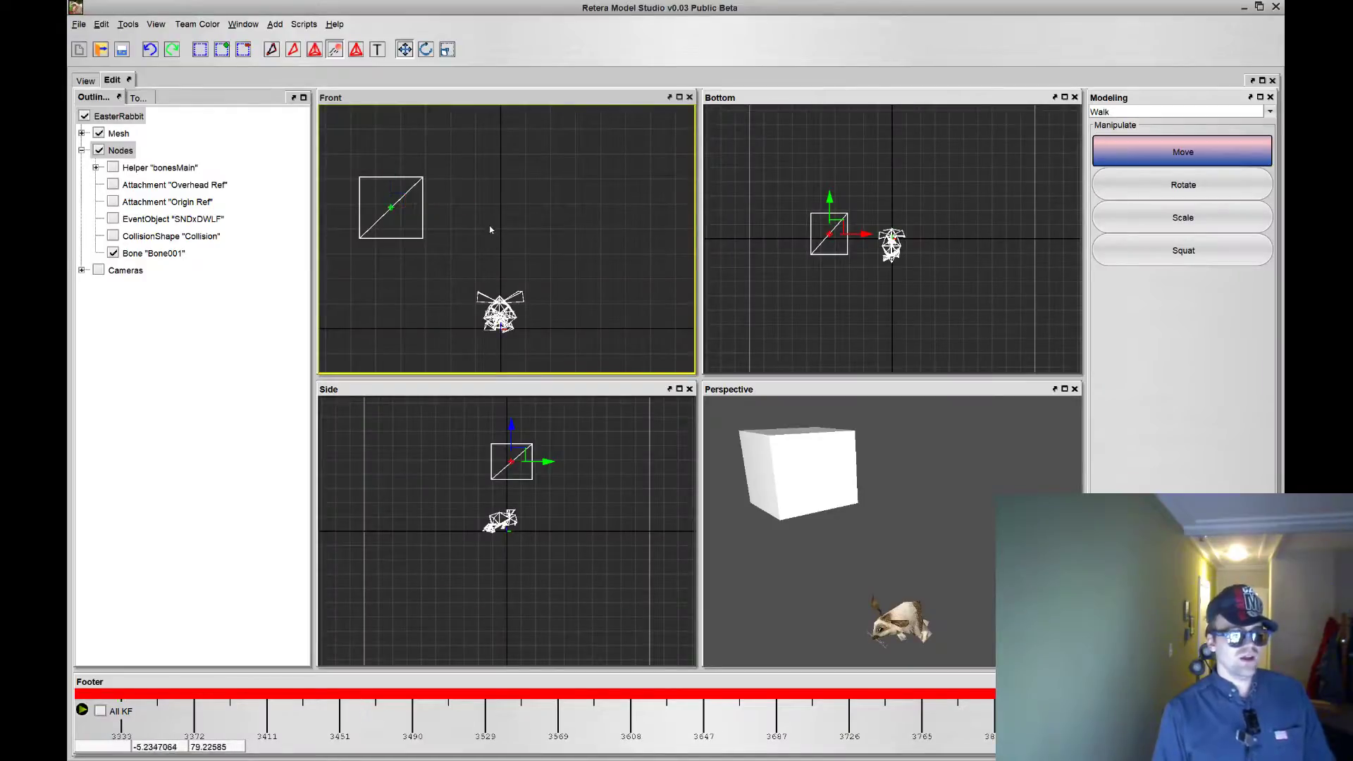
pyautogui.press('a')
pyautogui.moveTo(353, 159); pyautogui.dragTo(492, 257)
pyautogui.hotkey('ctrl', 'd')
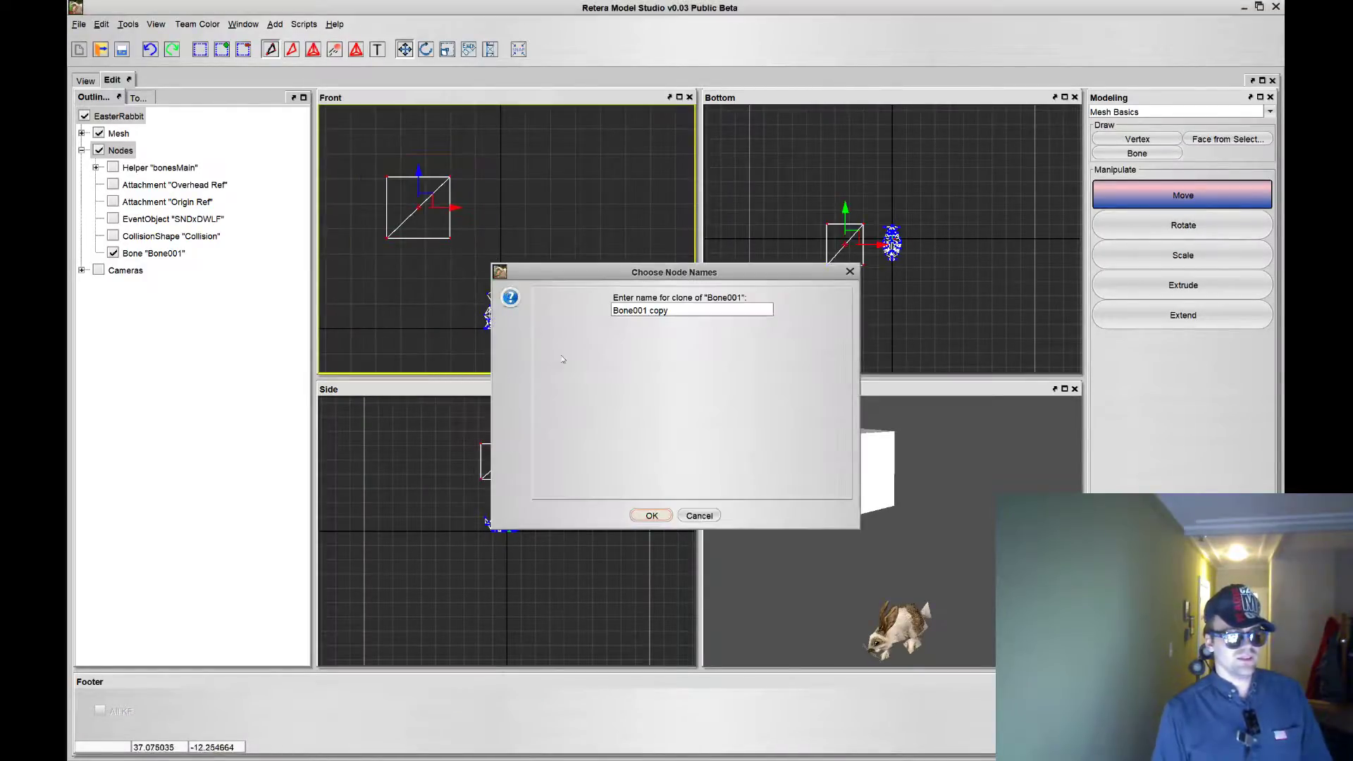
pyautogui.click(652, 515)
pyautogui.moveTo(421, 171); pyautogui.dragTo(406, 76)
pyautogui.moveTo(516, 266); pyautogui.dragTo(499, 284, button='middle')
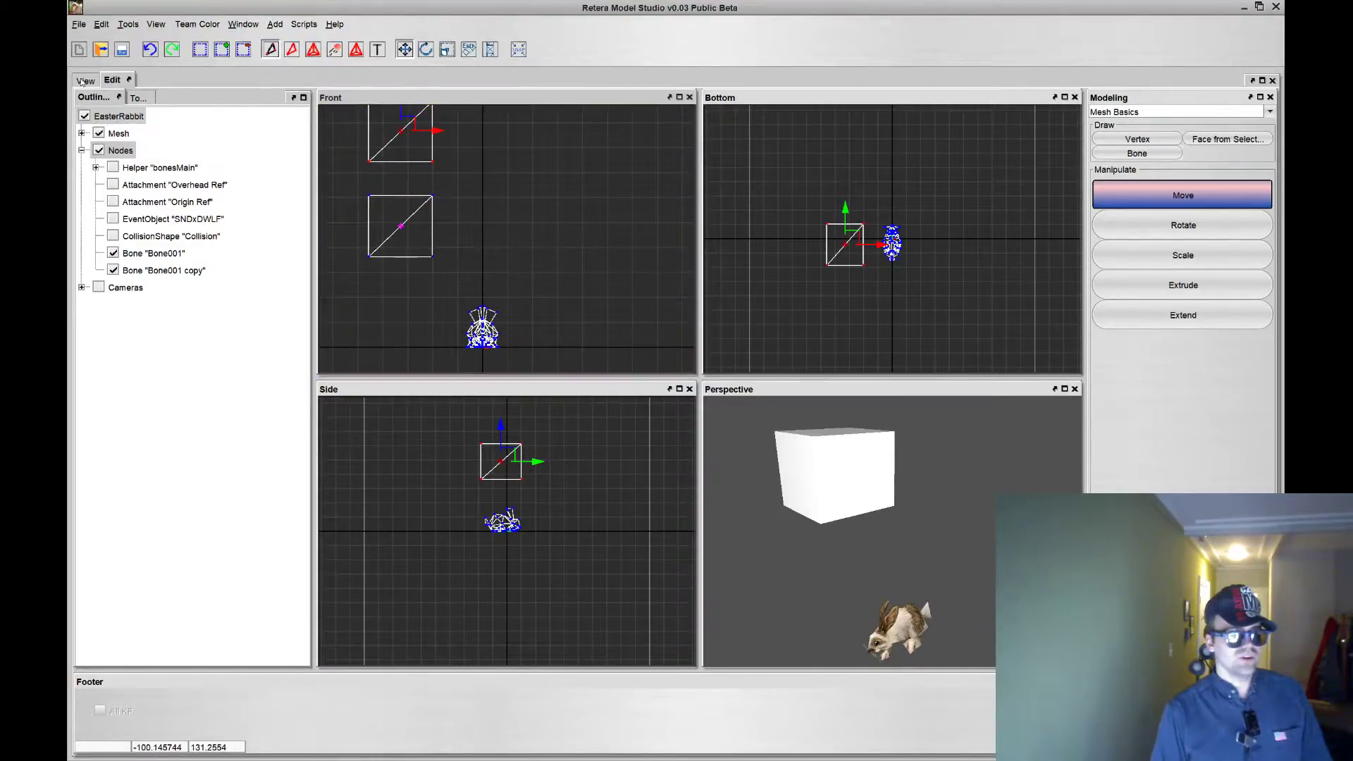
# - Preview the Walk animation with both boxes, and return to editing
pyautogui.click(82, 81)
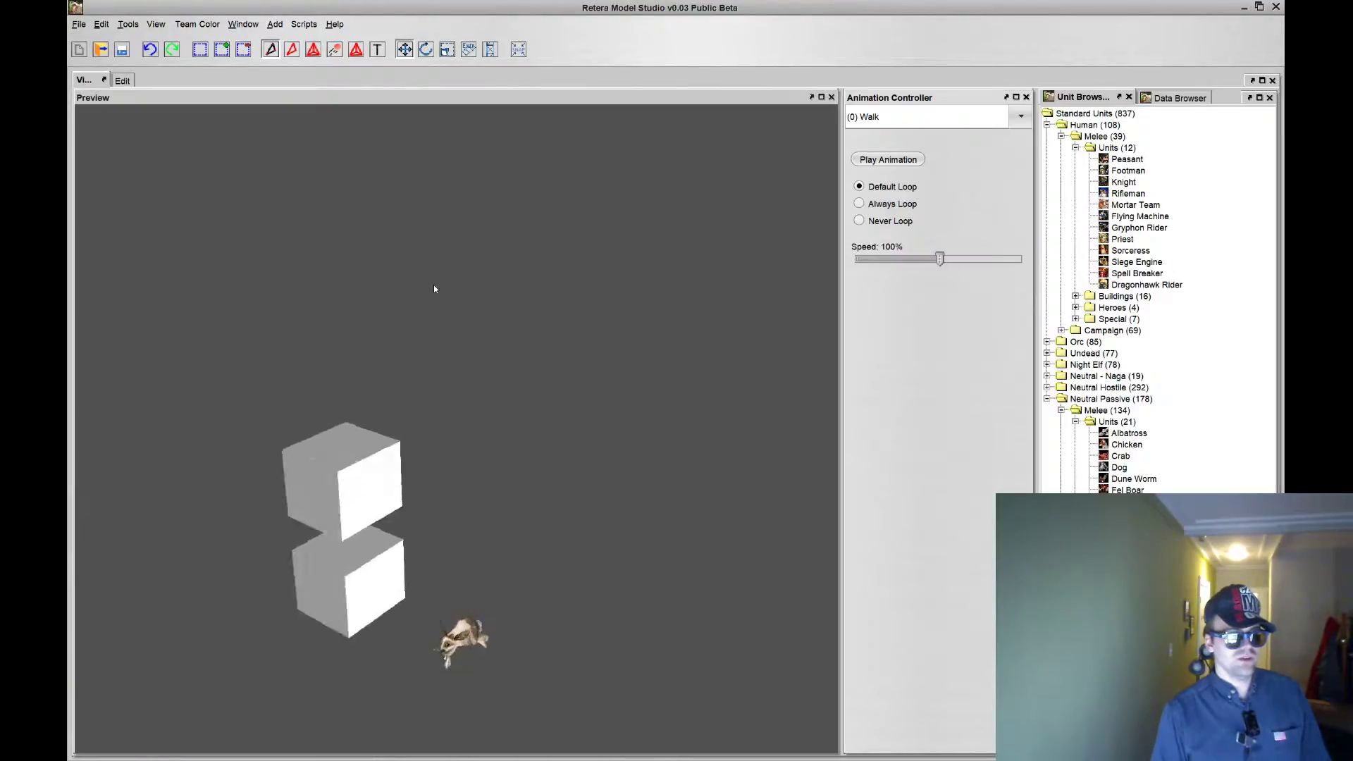
pyautogui.click(121, 82)
pyautogui.moveTo(468, 251); pyautogui.dragTo(441, 278, button='middle')
pyautogui.scroll(-1, 432, 243)
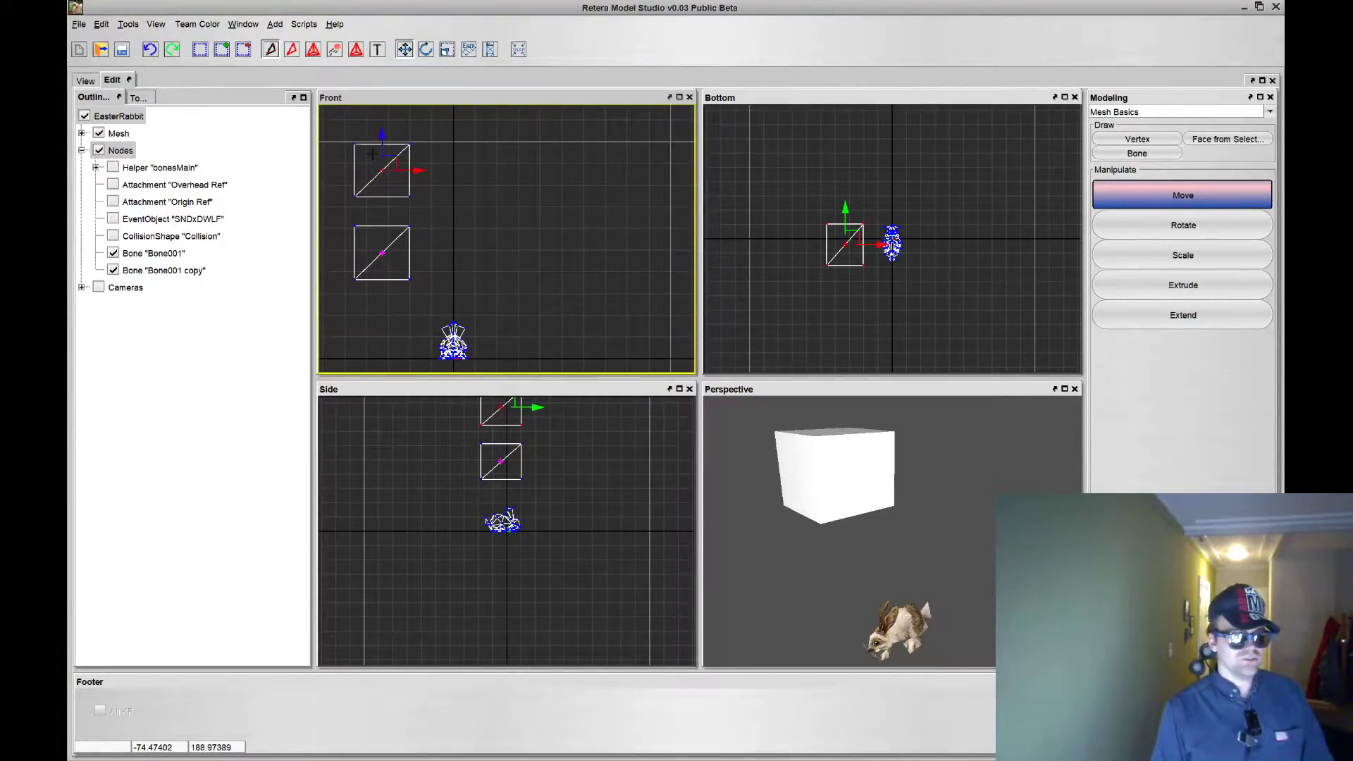
# - Create a global sequence of length 1000, set it as the timeline's time bounds, and preview the model
pyautogui.press('Tab')
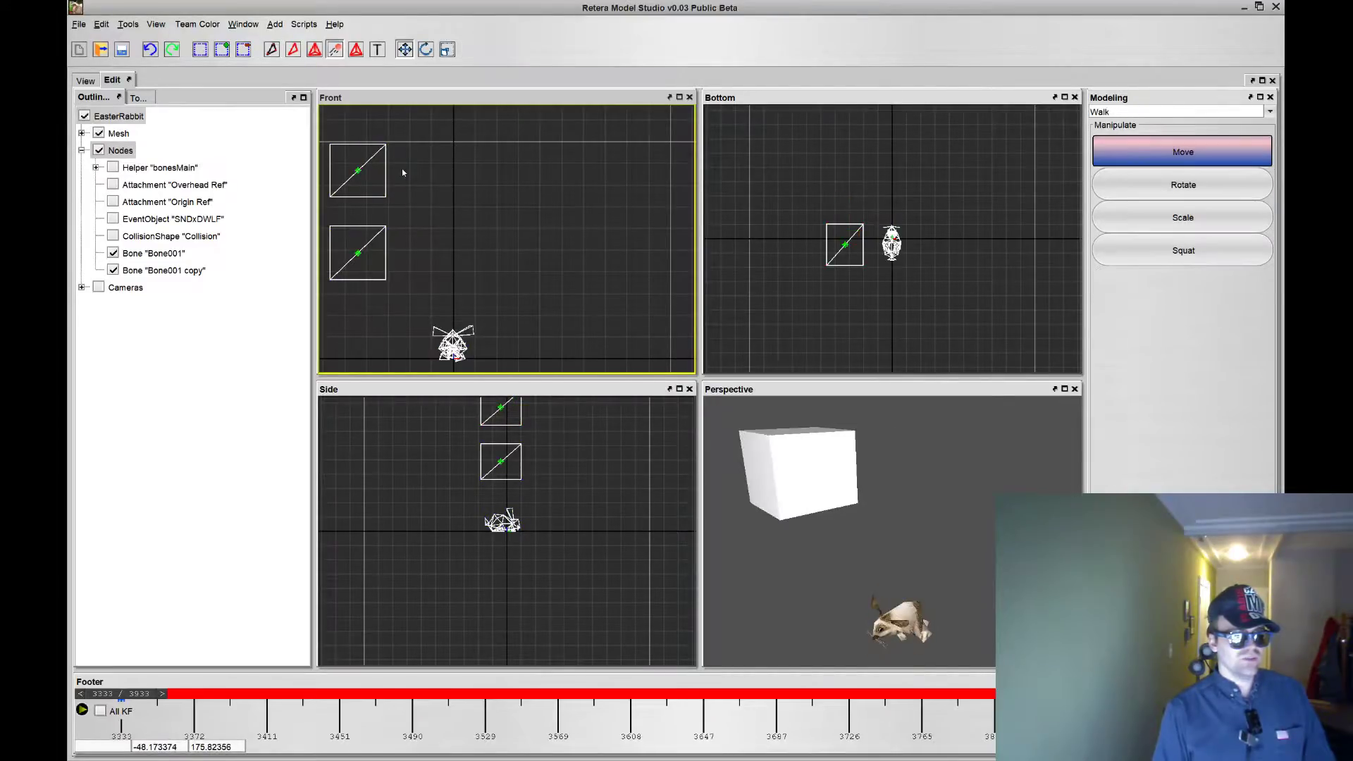
pyautogui.moveTo(133, 693)
pyautogui.mouseDown()
pyautogui.moveTo(176, 694)
pyautogui.moveTo(121, 694)
pyautogui.mouseUp()
pyautogui.click(120, 694)
pyautogui.click(627, 233)
pyautogui.click(493, 484)
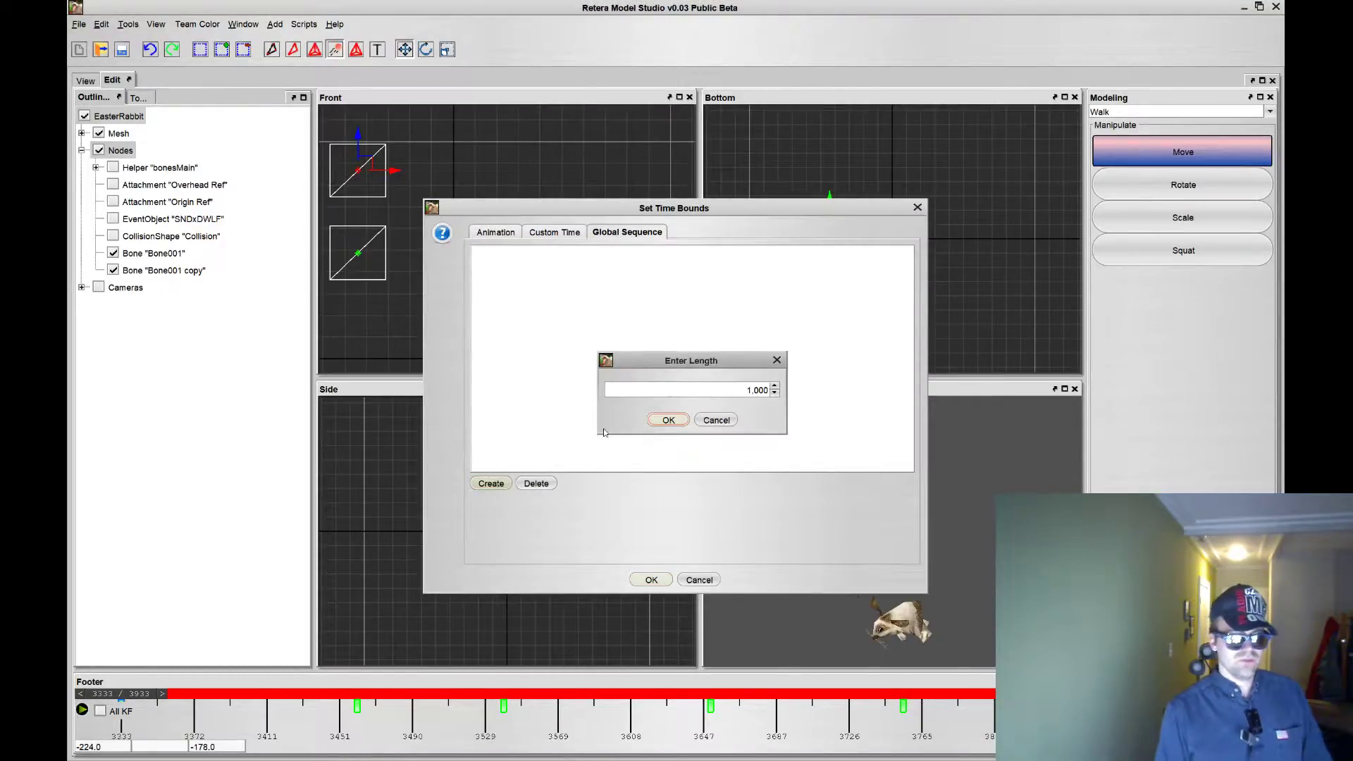
pyautogui.click(667, 421)
pyautogui.click(494, 252)
pyautogui.click(651, 580)
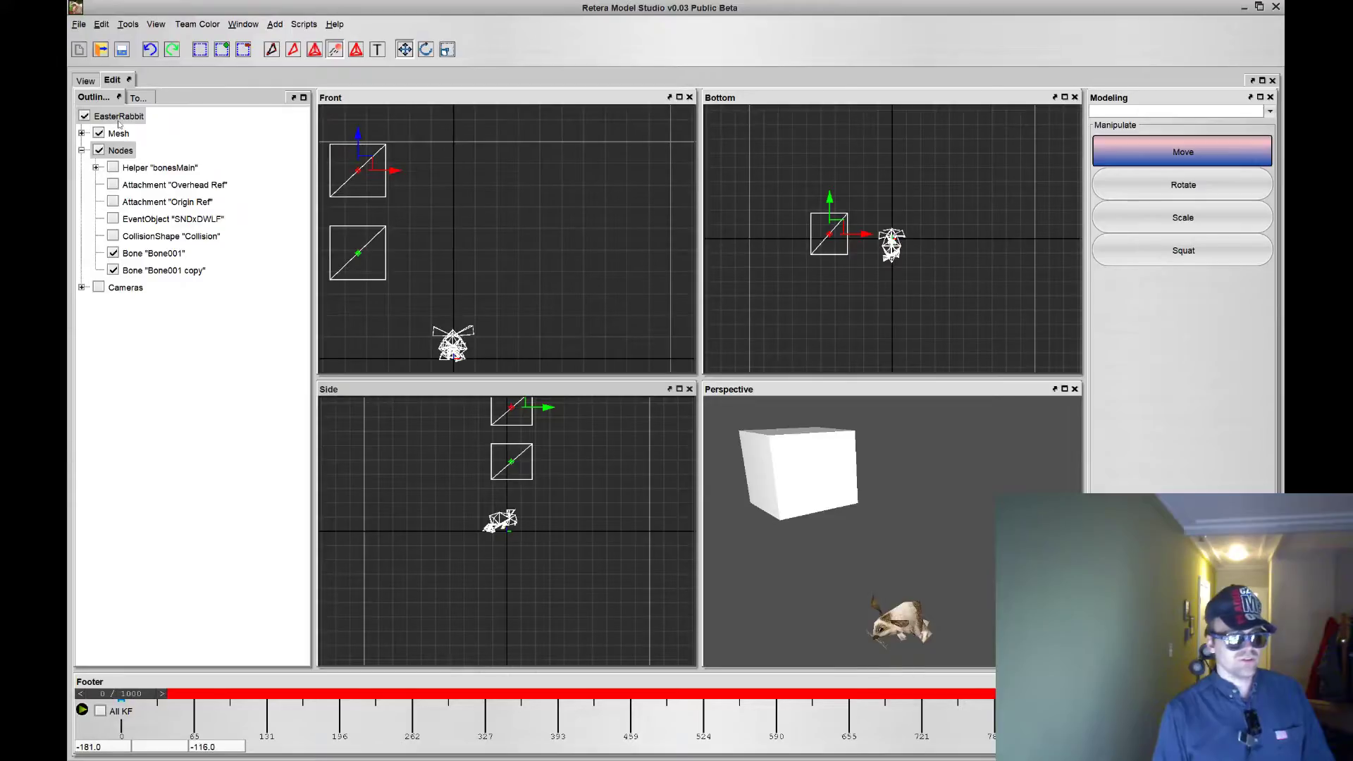
pyautogui.click(85, 78)
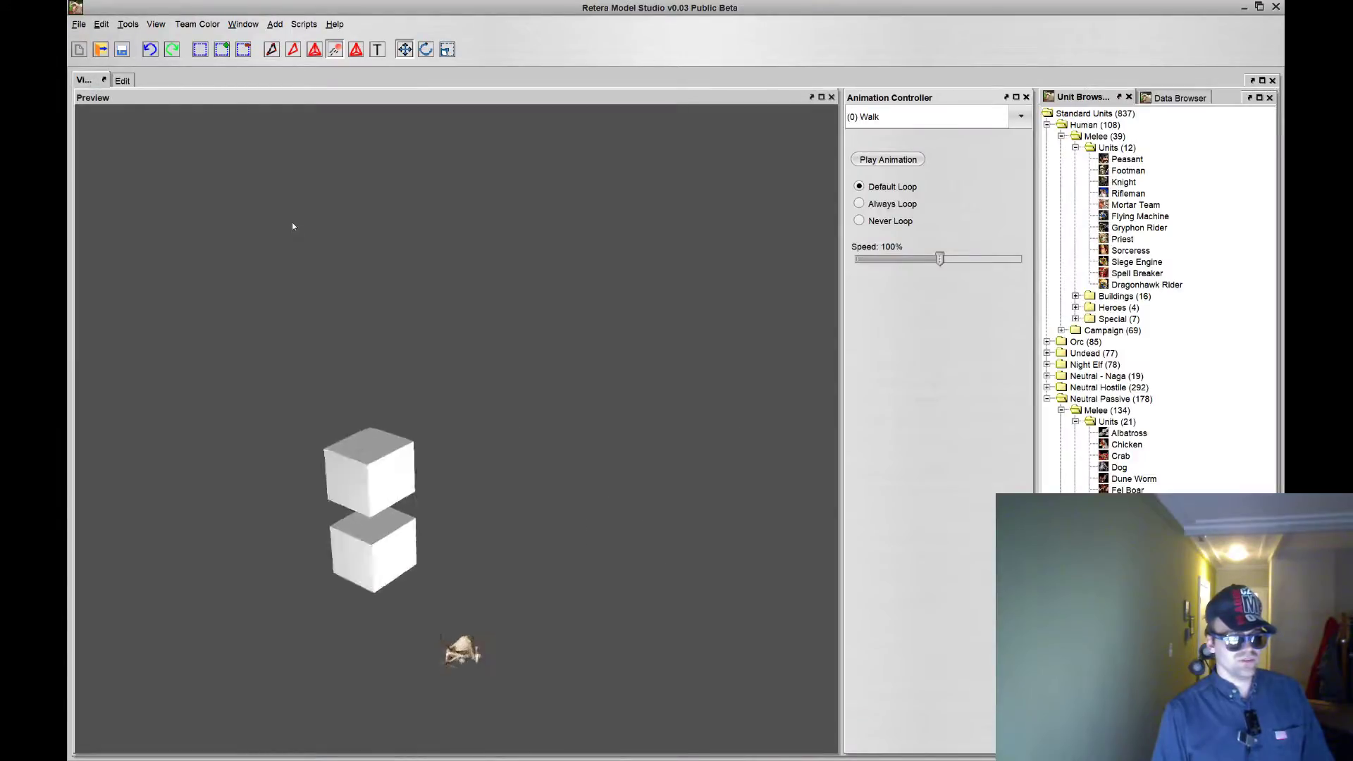
# - Set the time bounds to Walk, clear the copied bone's Walk keyframes, and check both boxes in the preview
pyautogui.click(116, 80)
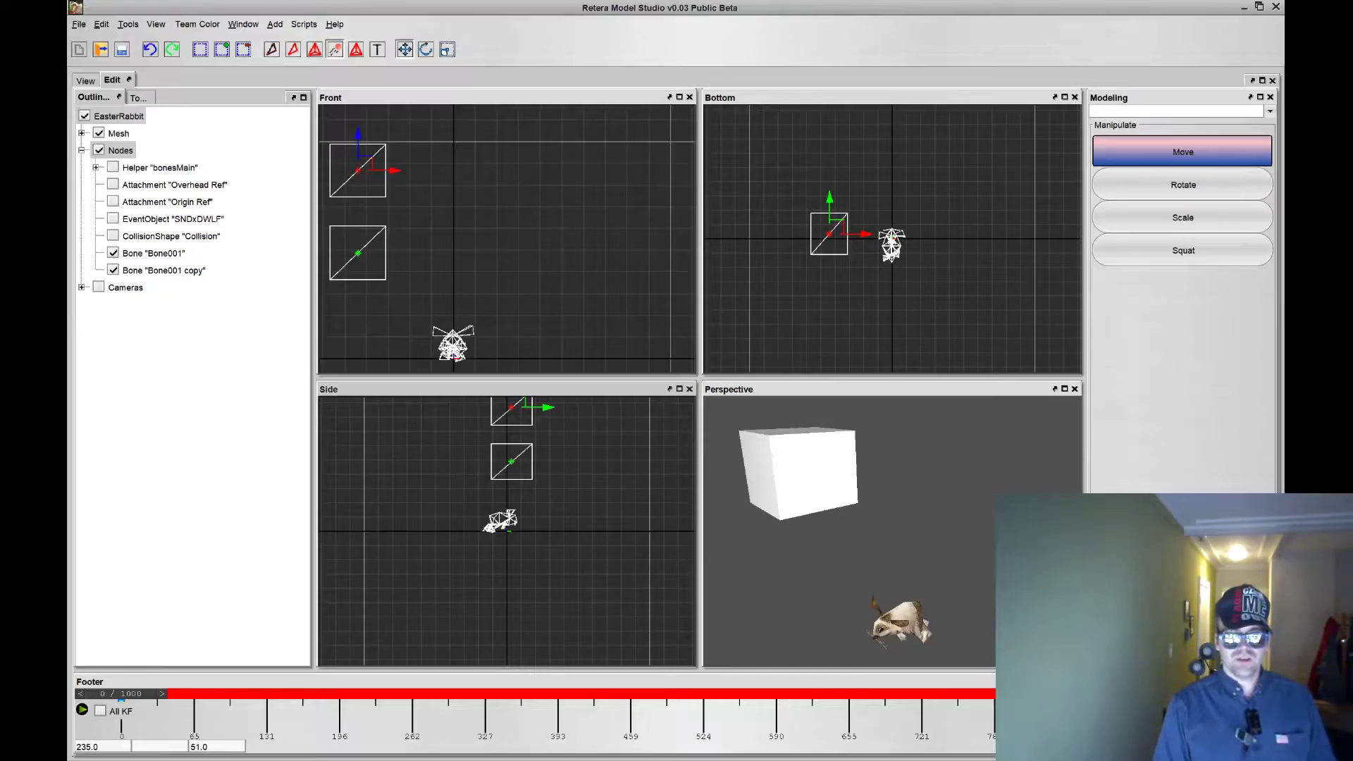
pyautogui.click(1256, 746)
pyautogui.click(506, 255)
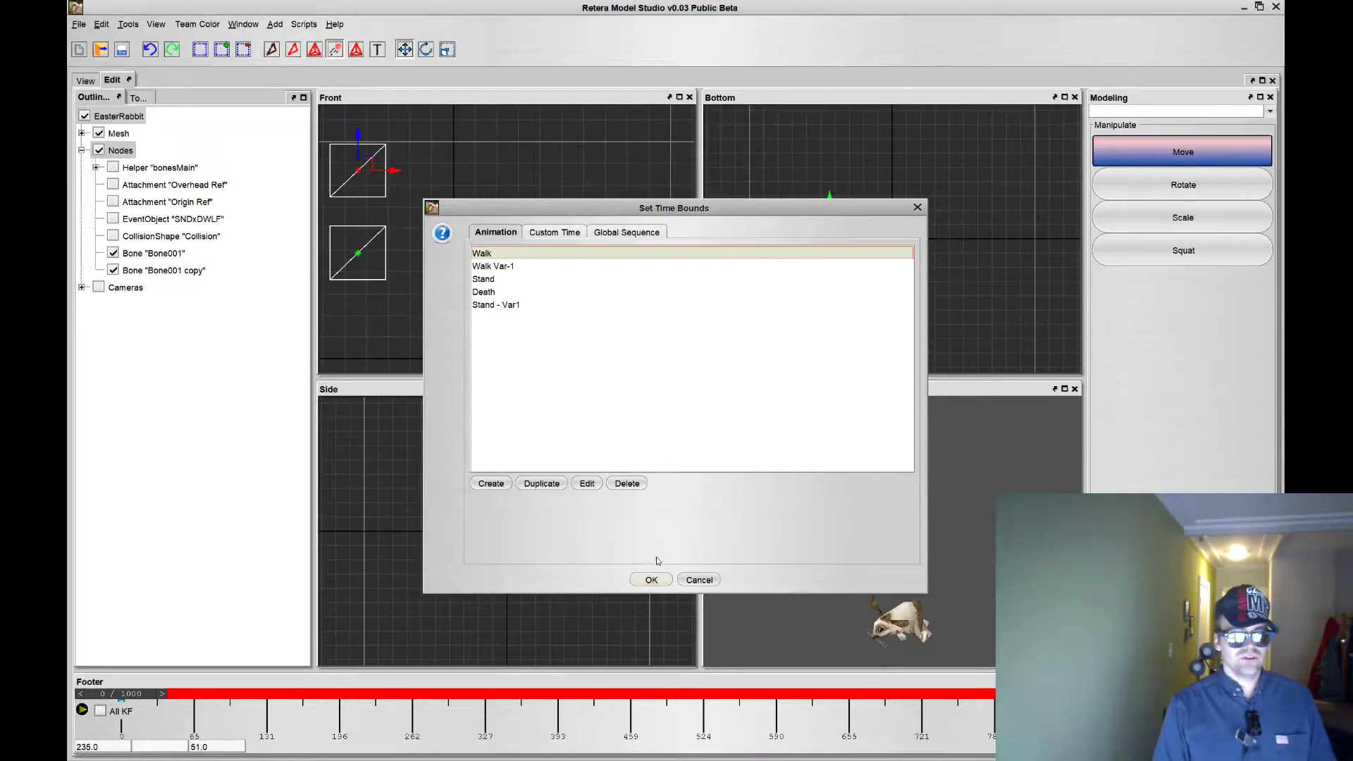
pyautogui.click(651, 580)
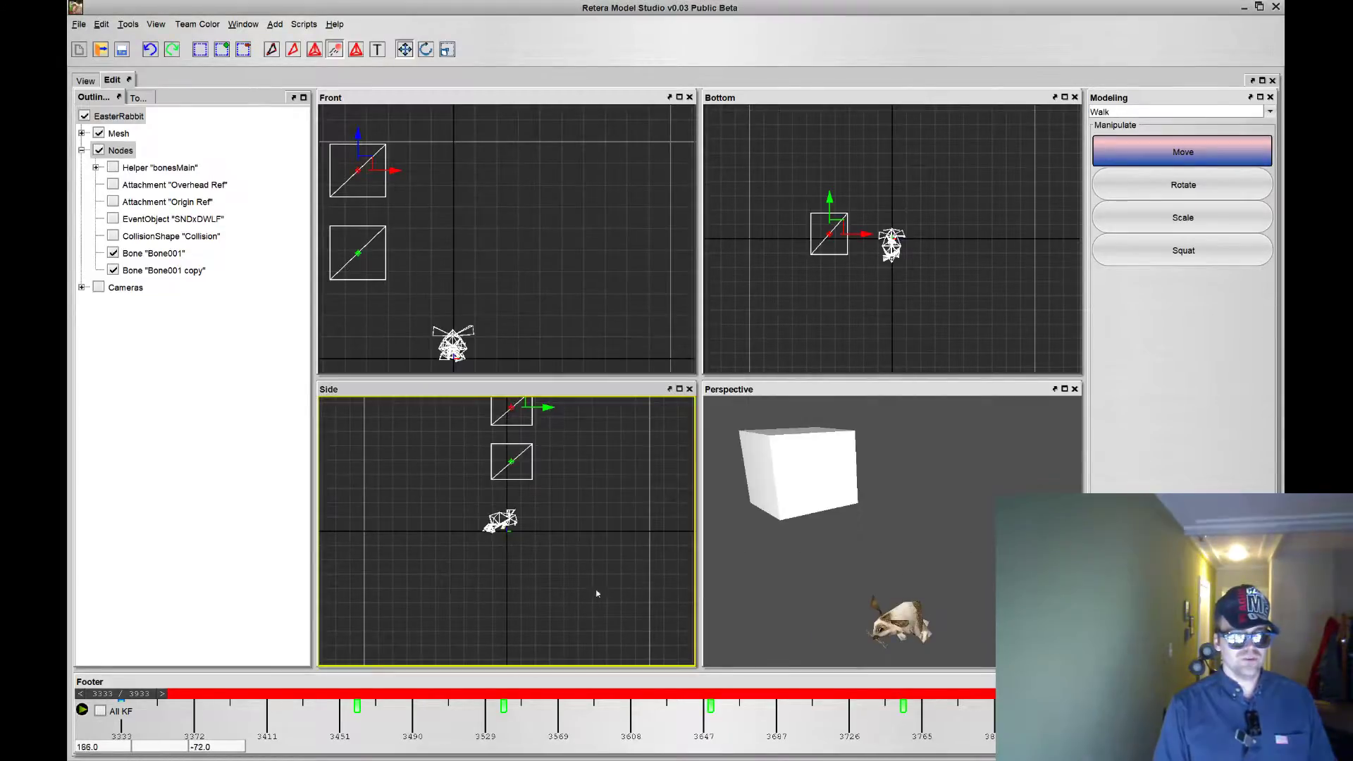
pyautogui.click(81, 710)
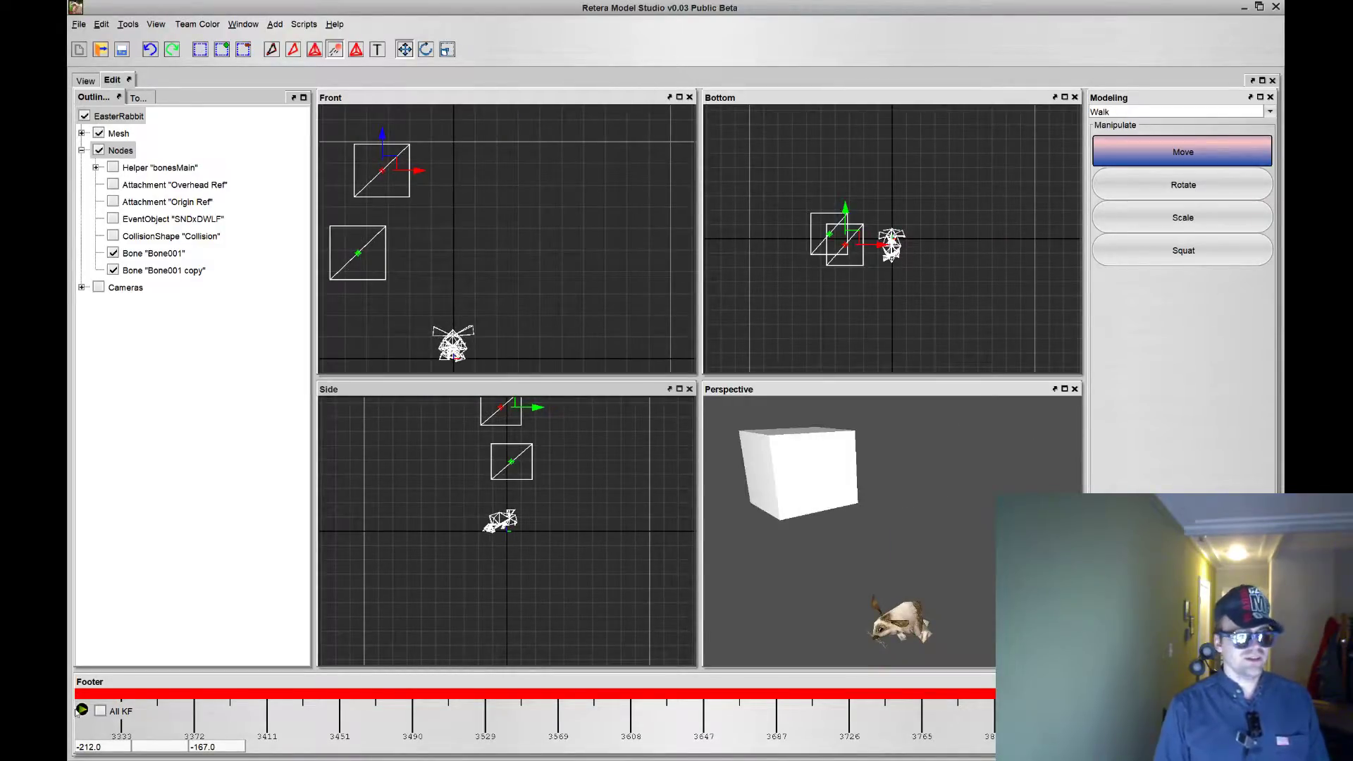
pyautogui.click(86, 81)
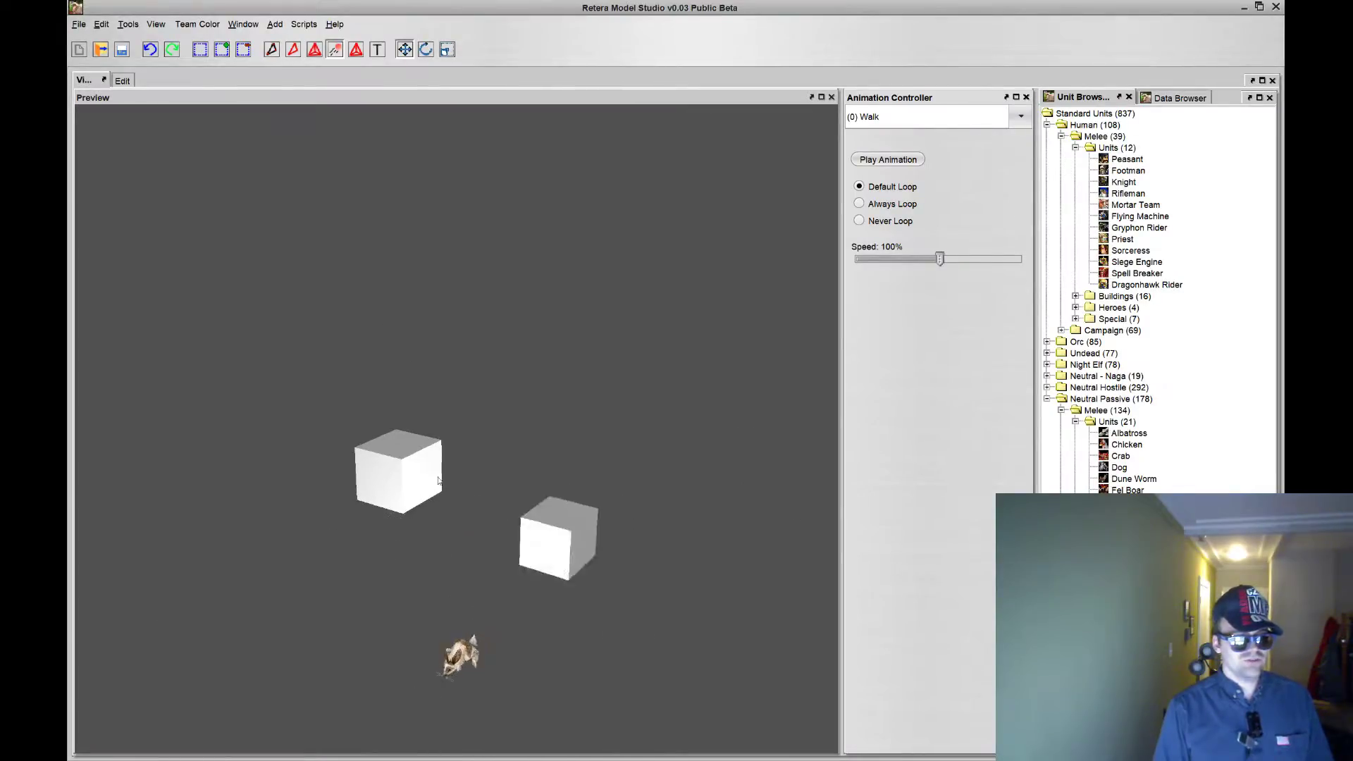
pyautogui.scroll(3, 528, 627)
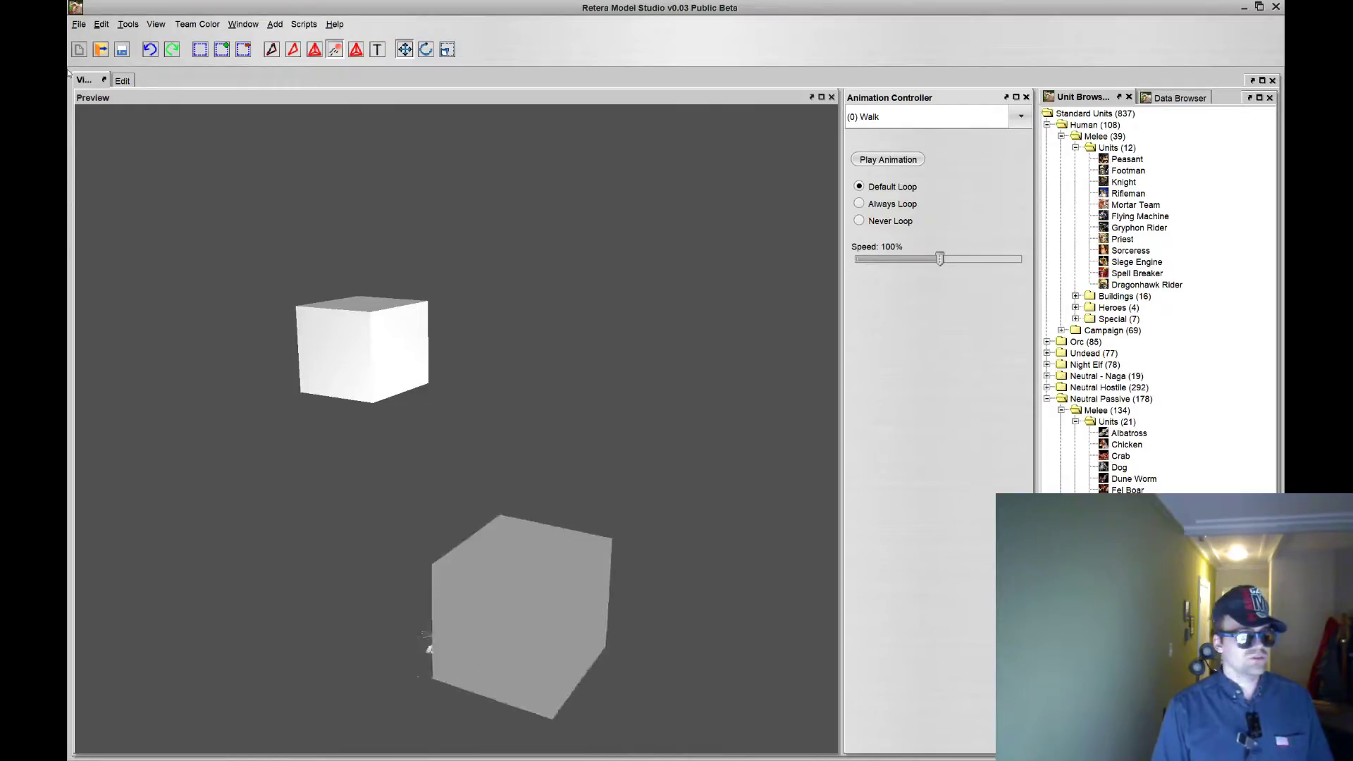
# - Set the timeline's time bounds back to the global sequence of length 1000
pyautogui.click(124, 80)
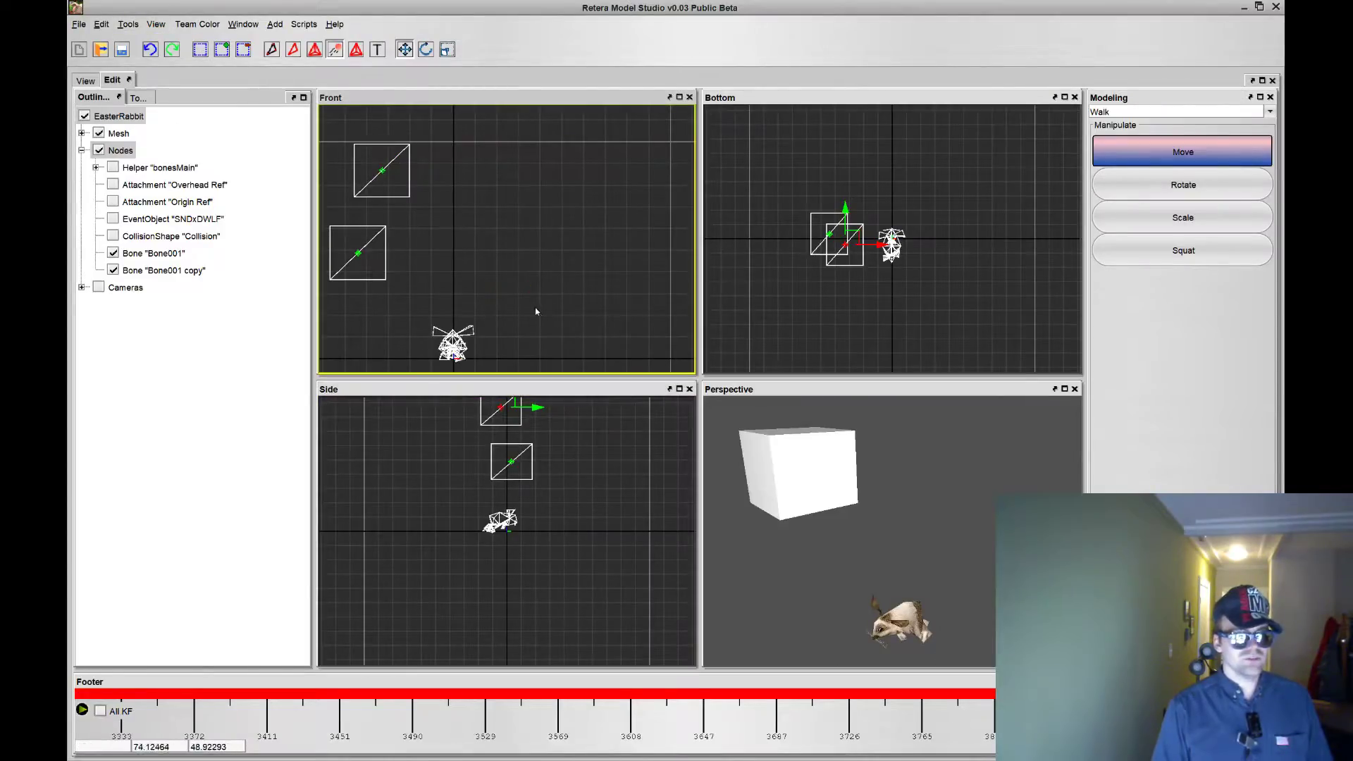
pyautogui.click(1267, 746)
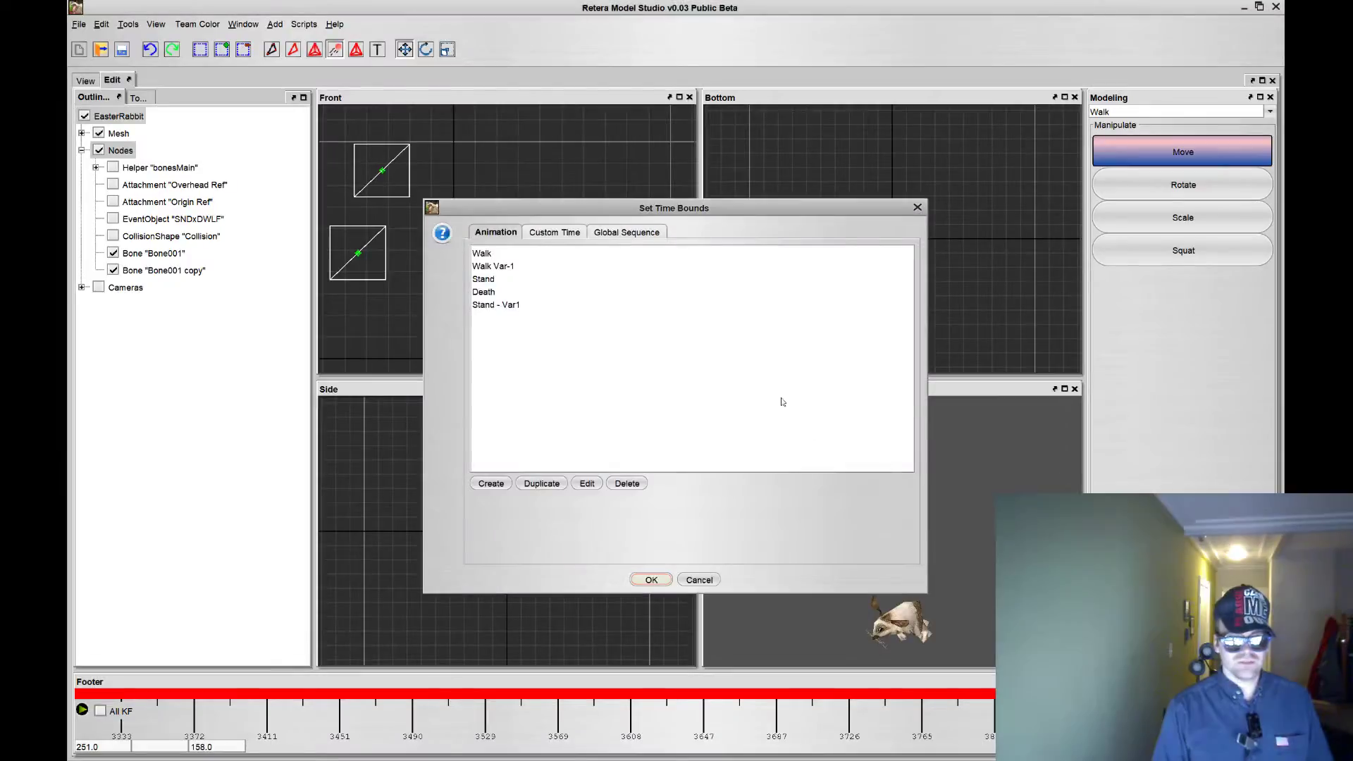
pyautogui.click(647, 239)
pyautogui.click(651, 580)
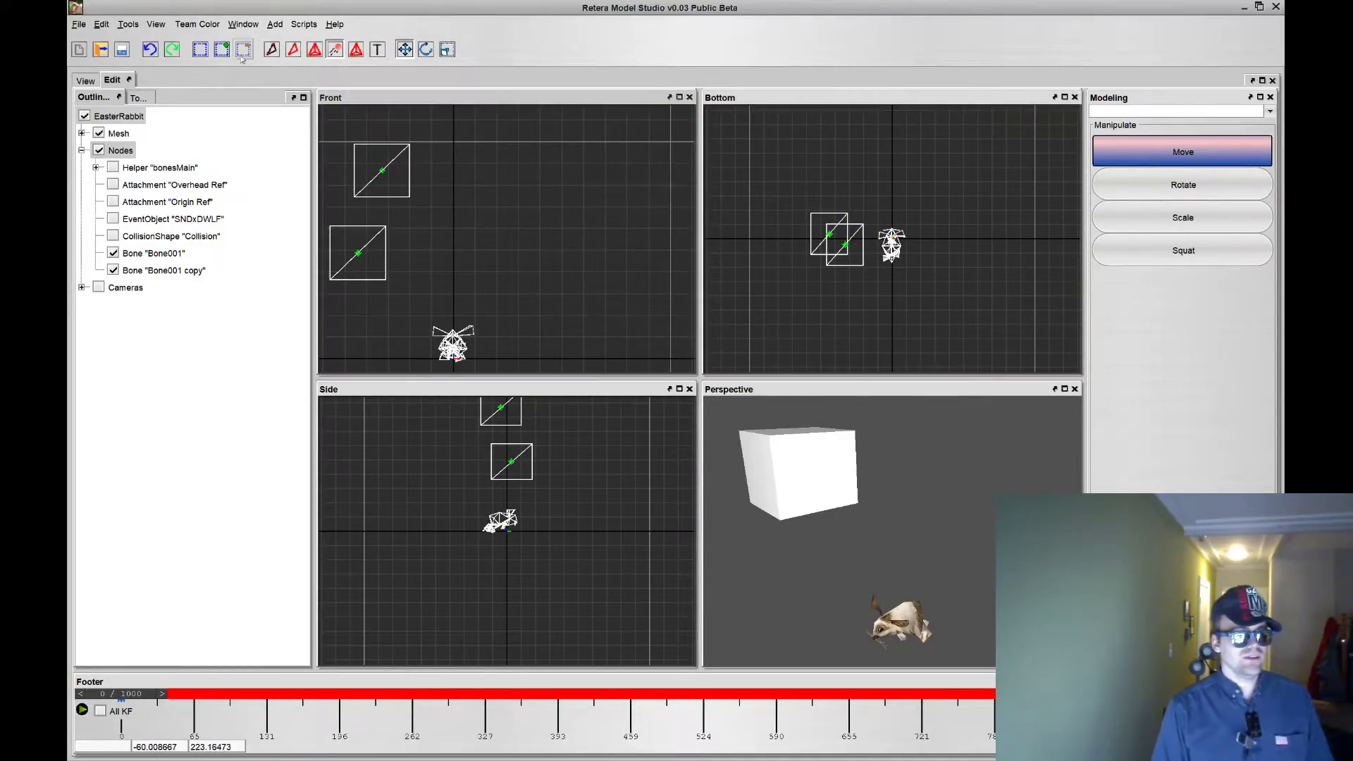
# - Save the model as BoxRabbit in the Test folder as a Warcraft III binary model
pyautogui.click(79, 24)
pyautogui.click(103, 132)
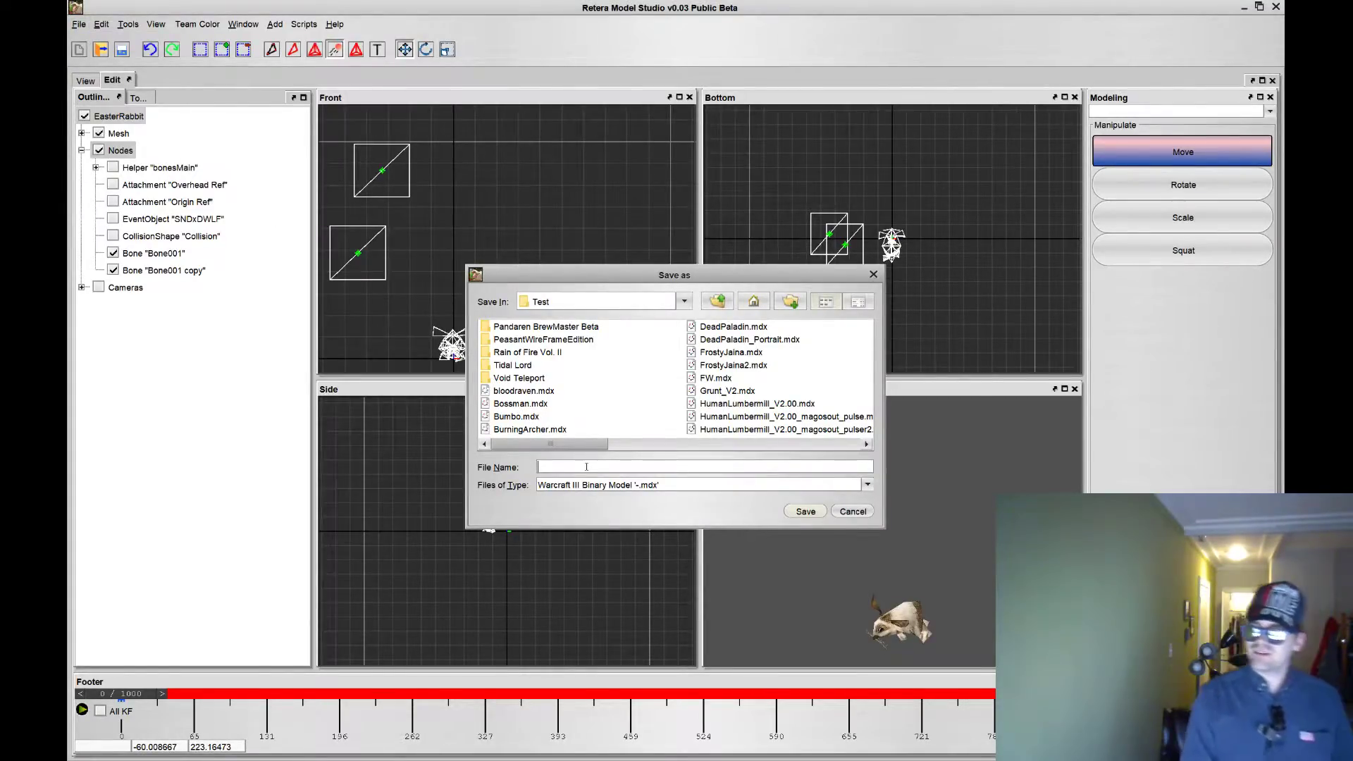
pyautogui.write('BoxRabbit')
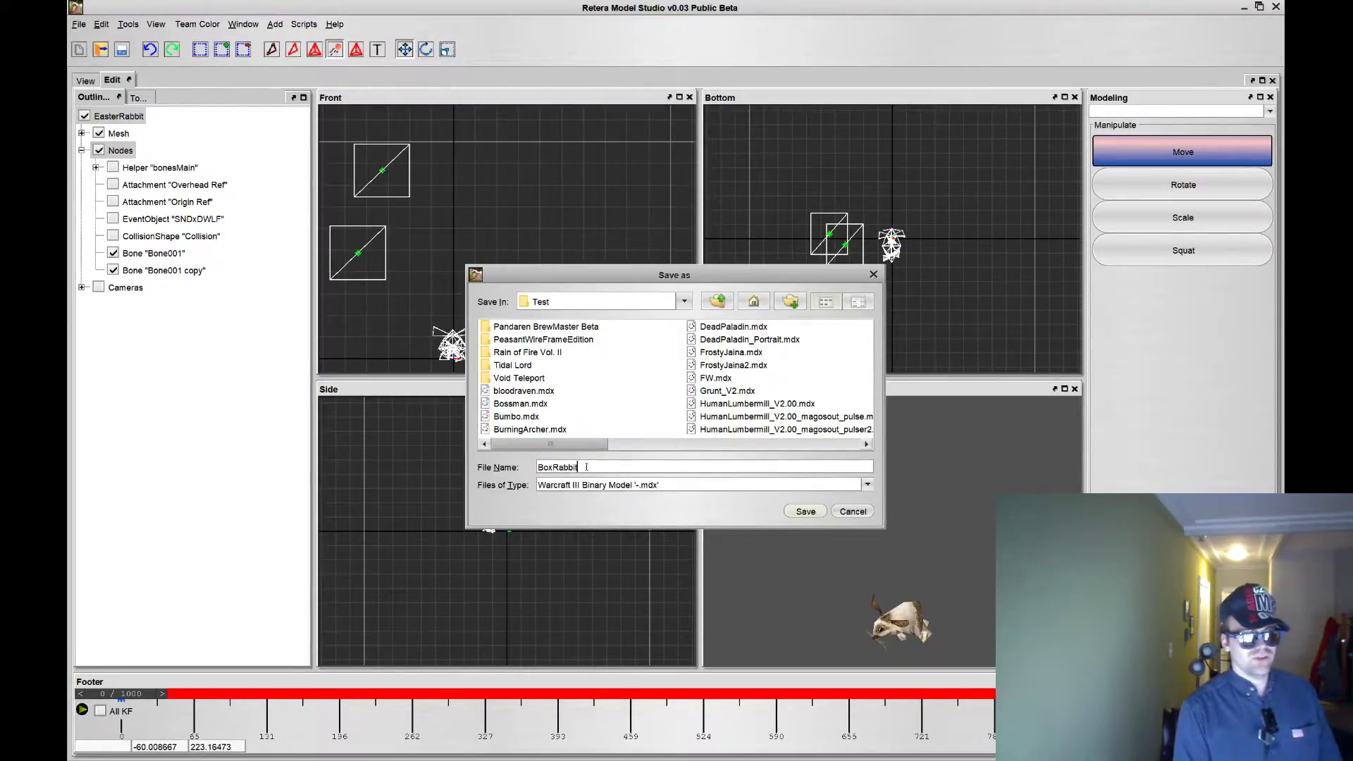
pyautogui.press('Return')
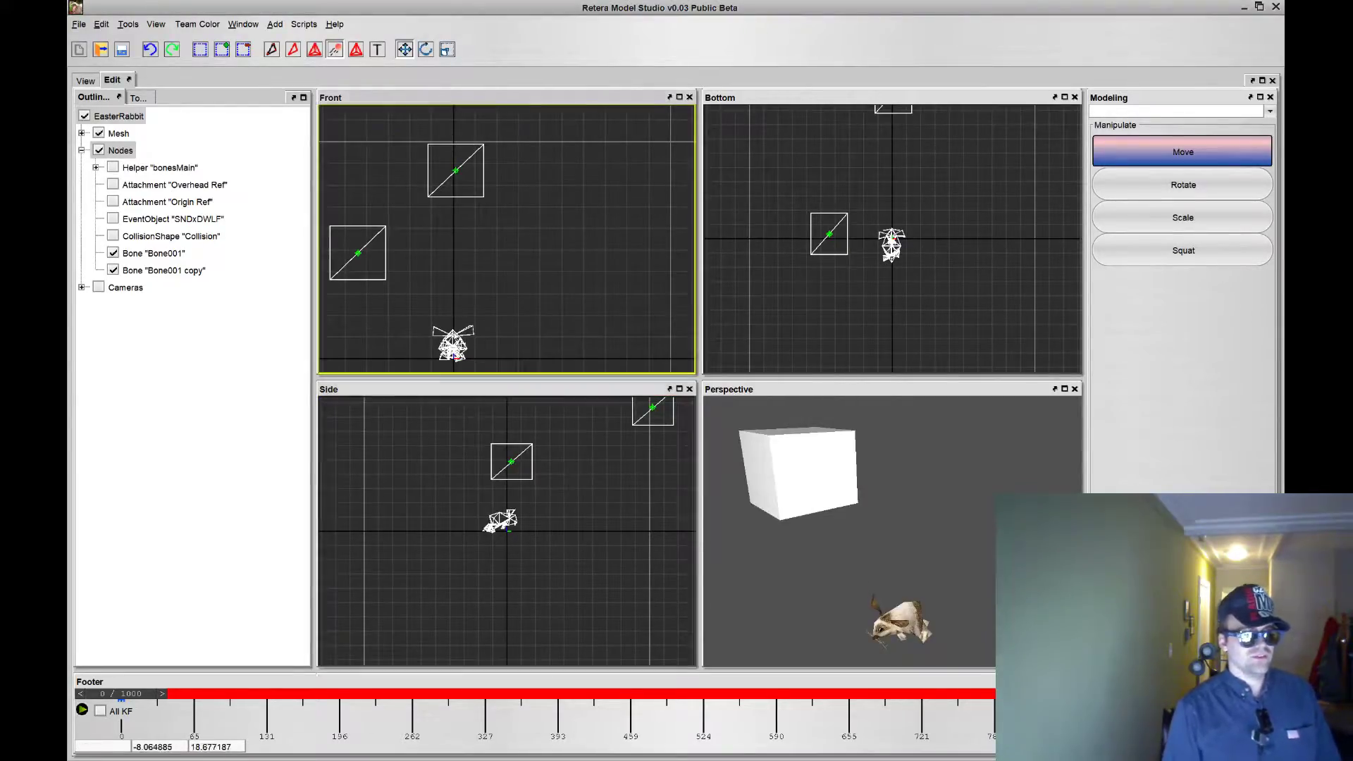
pyautogui.scroll(-2, 816, 229)
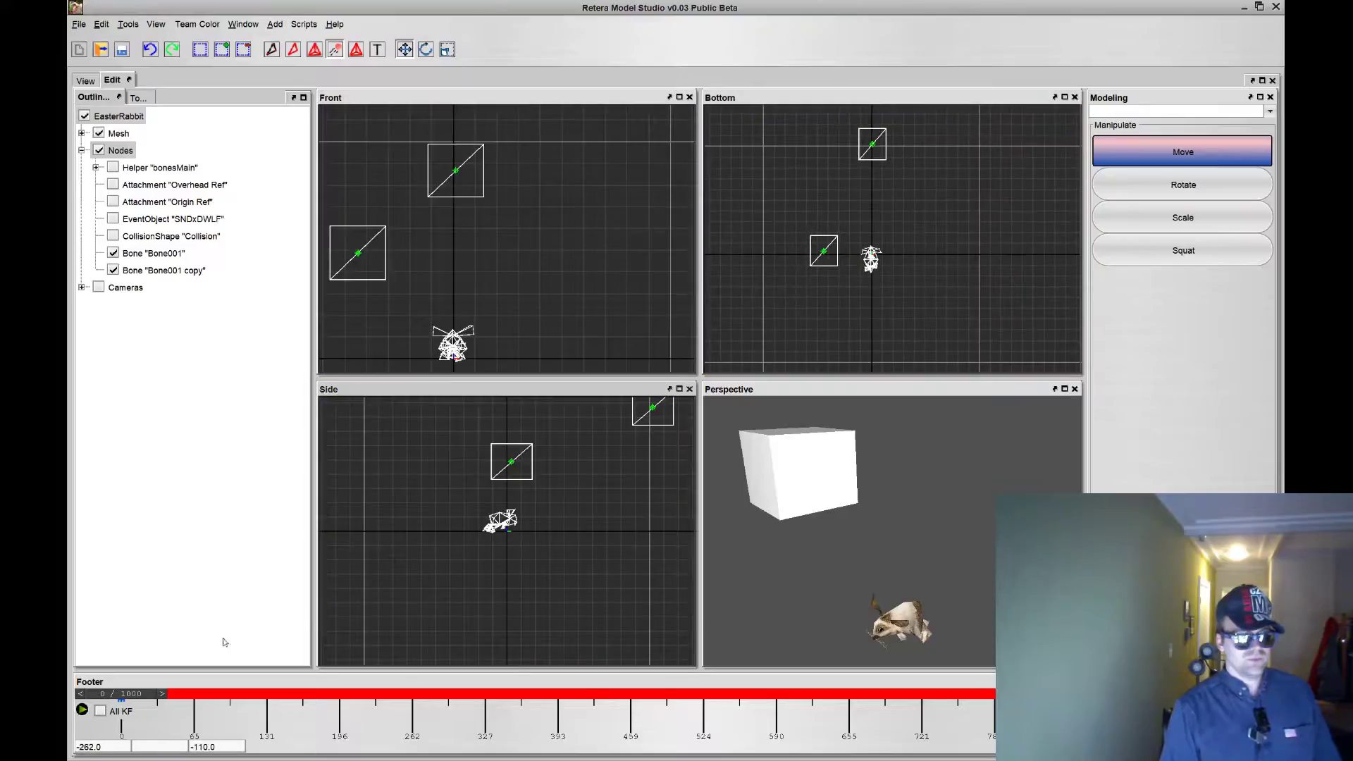
# - Check the model in the preview, and set the timeline's time bounds to the Walk animation
pyautogui.click(91, 81)
pyautogui.click(112, 81)
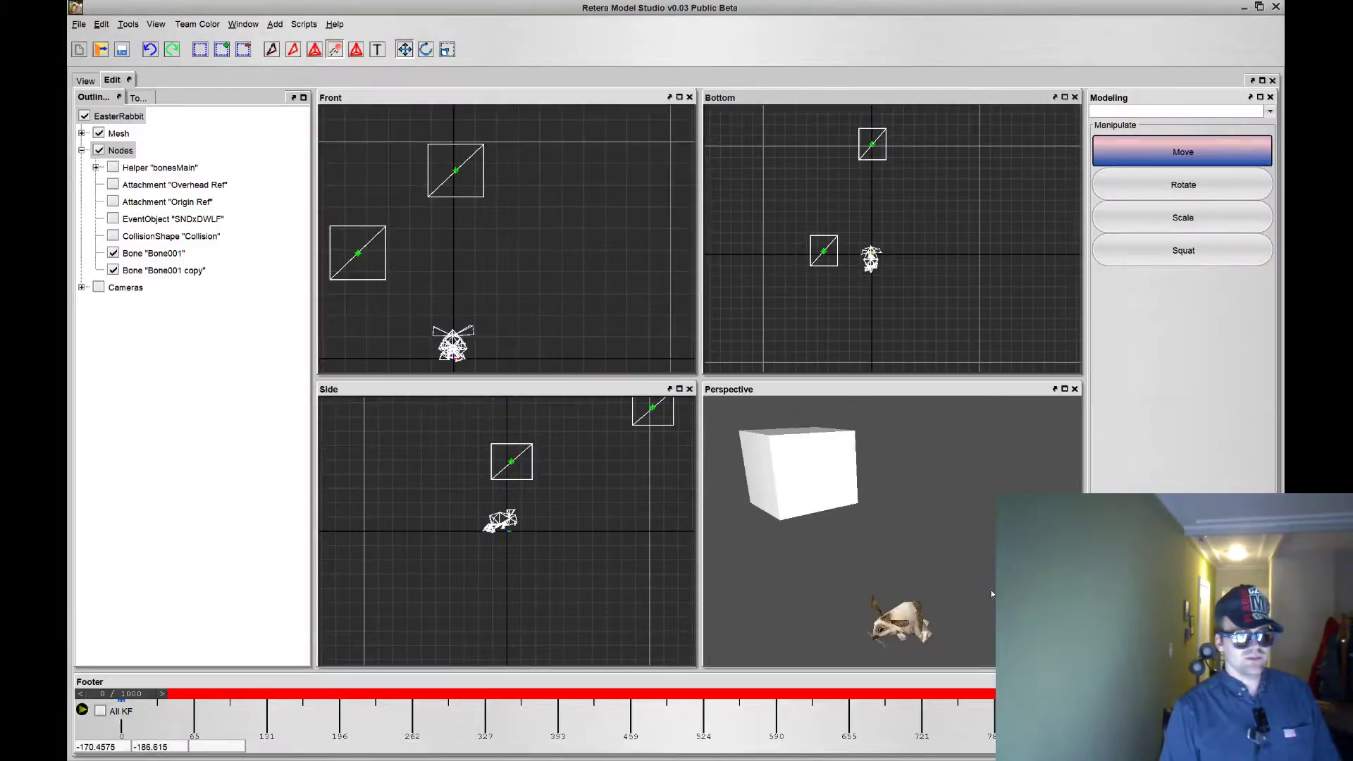
pyautogui.click(1254, 746)
pyautogui.click(485, 253)
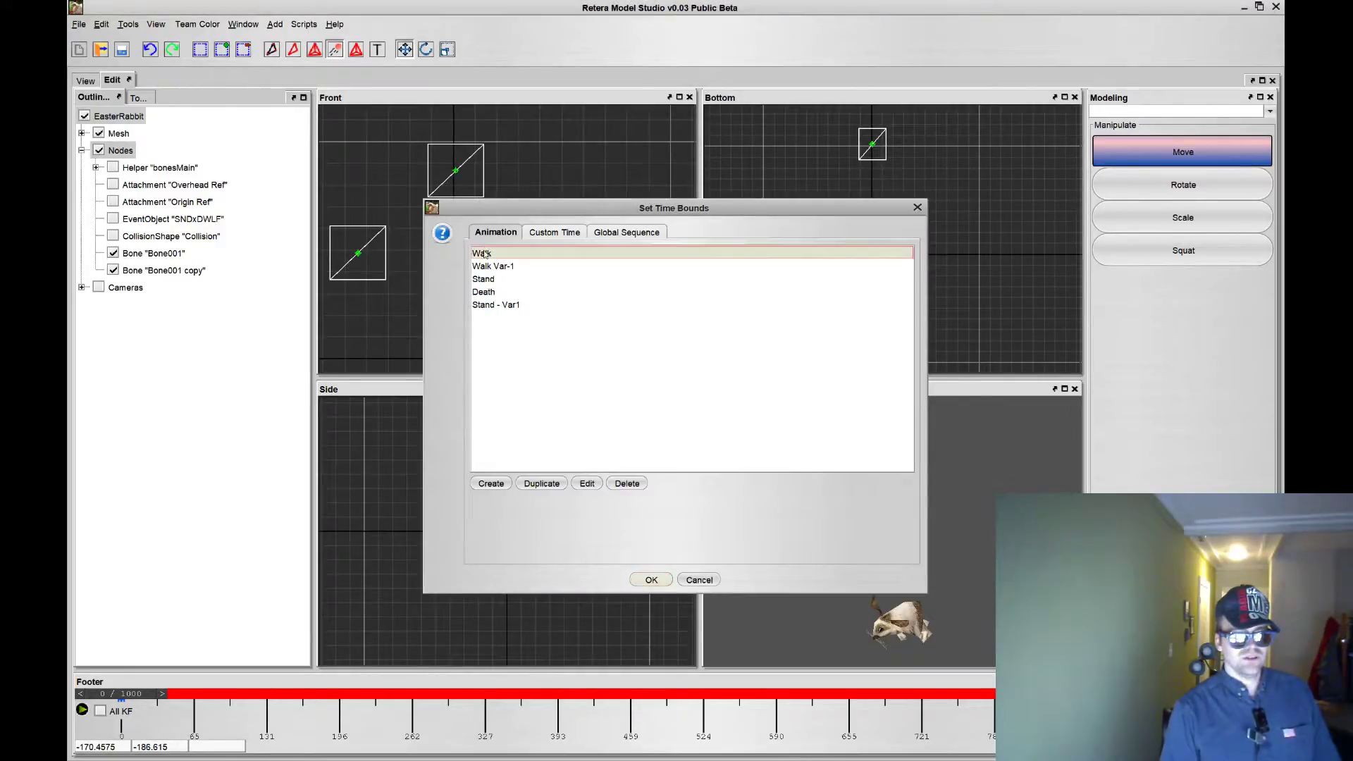
pyautogui.click(651, 580)
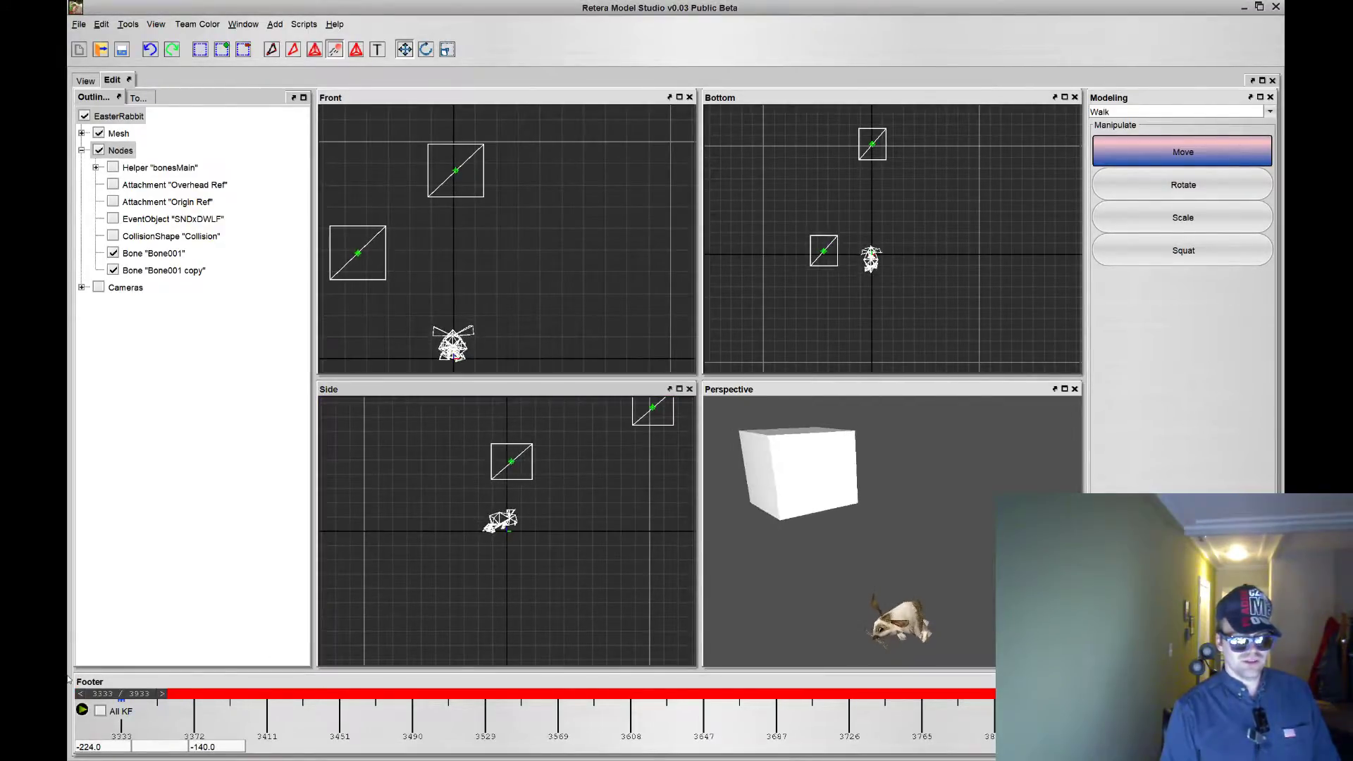
# - Select the upper box's bone at the start of Walk and compare its animated pose with the unanimated mesh
pyautogui.click(873, 144)
pyautogui.moveTo(149, 694); pyautogui.dragTo(84, 687)
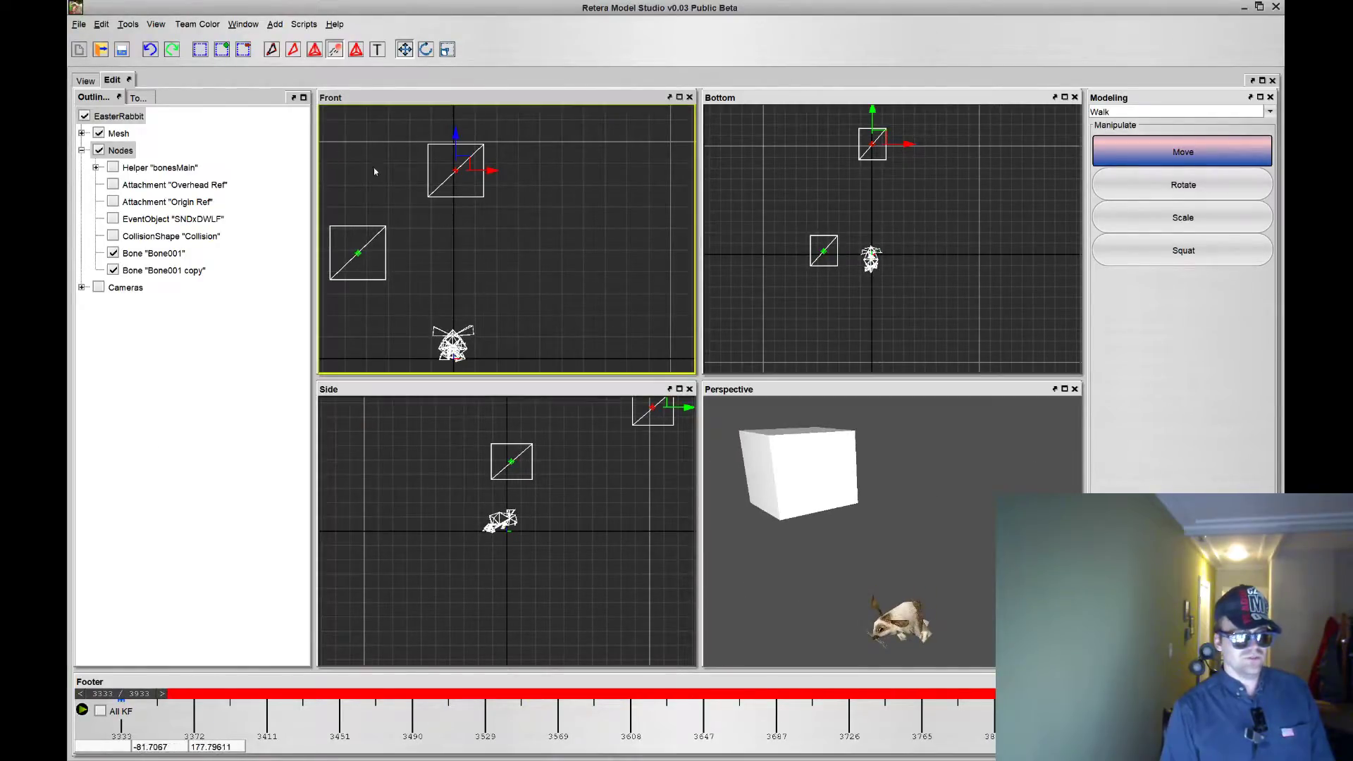
pyautogui.press('Tab')
pyautogui.press('Tab')
pyautogui.press('Tab')
pyautogui.press('Tab')
pyautogui.press('Tab')
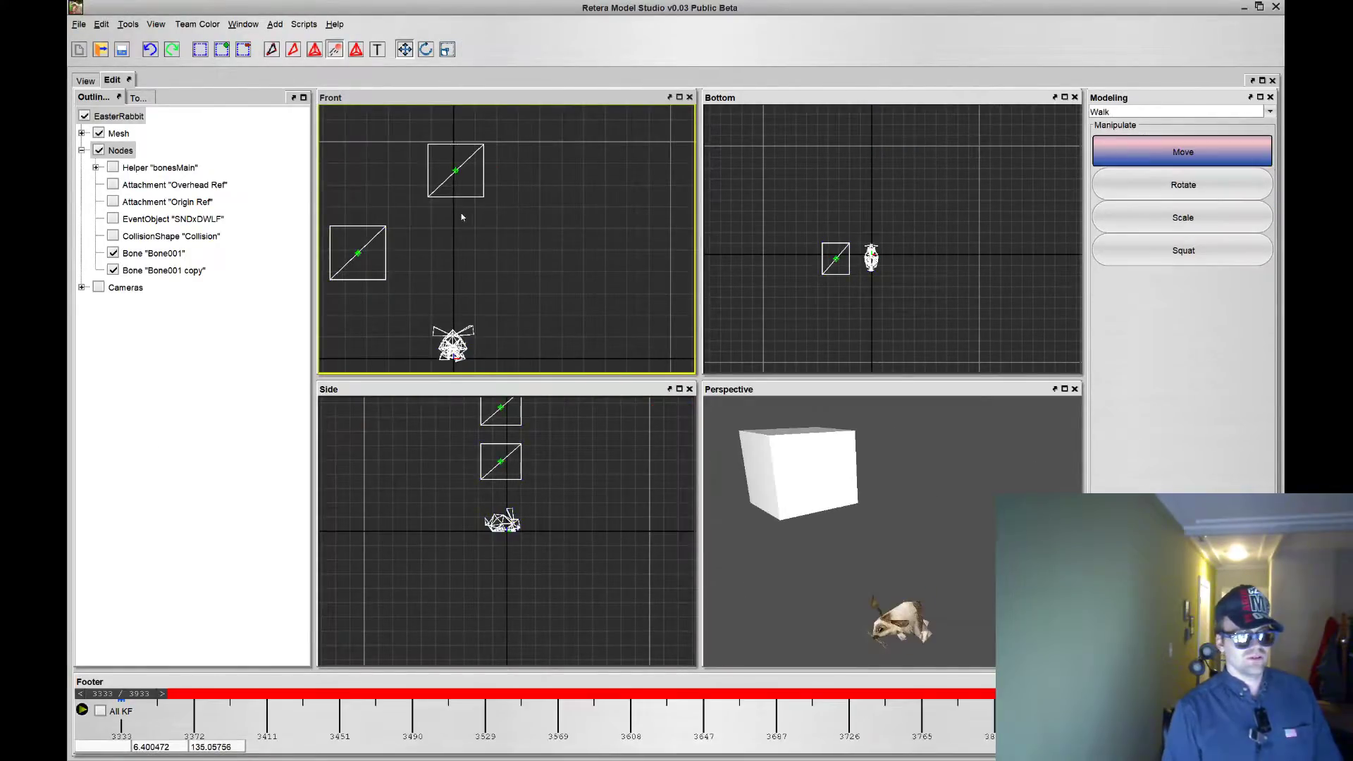
# - Select the upper box's mesh and alternate between mesh editing and animation modes to compare the box's positions
pyautogui.moveTo(338, 154); pyautogui.dragTo(399, 180)
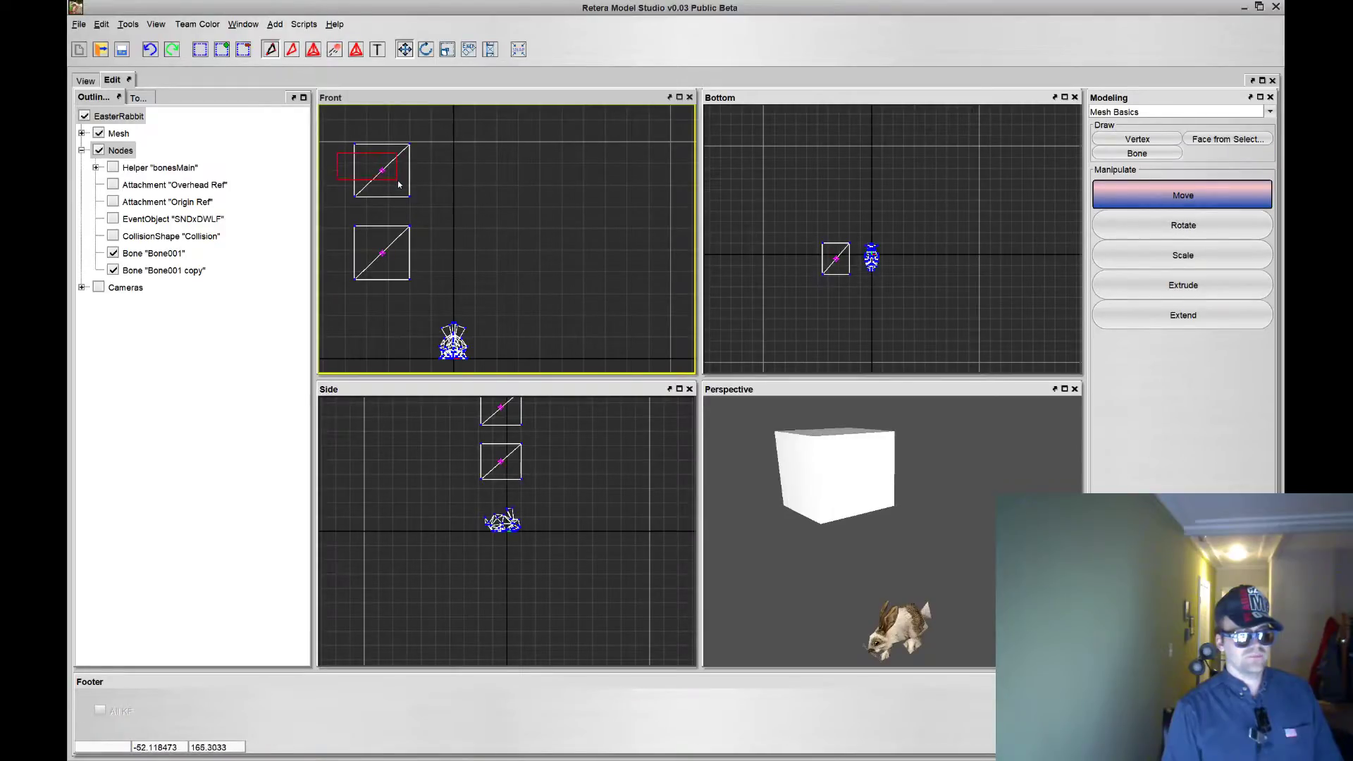
pyautogui.press('Tab')
pyautogui.press('Tab')
pyautogui.press('Tab')
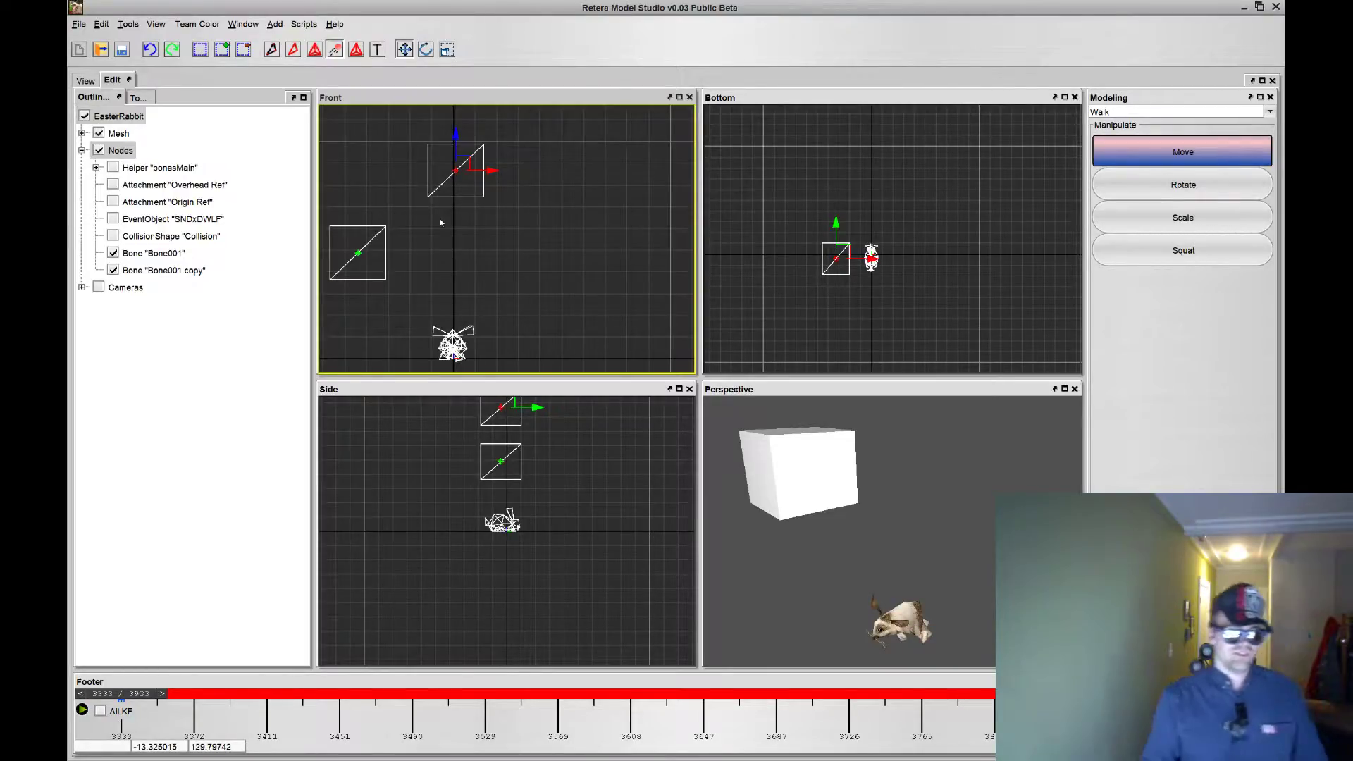
pyautogui.press('a')
pyautogui.press('f')
pyautogui.press('a')
pyautogui.press('f')
pyautogui.press('a')
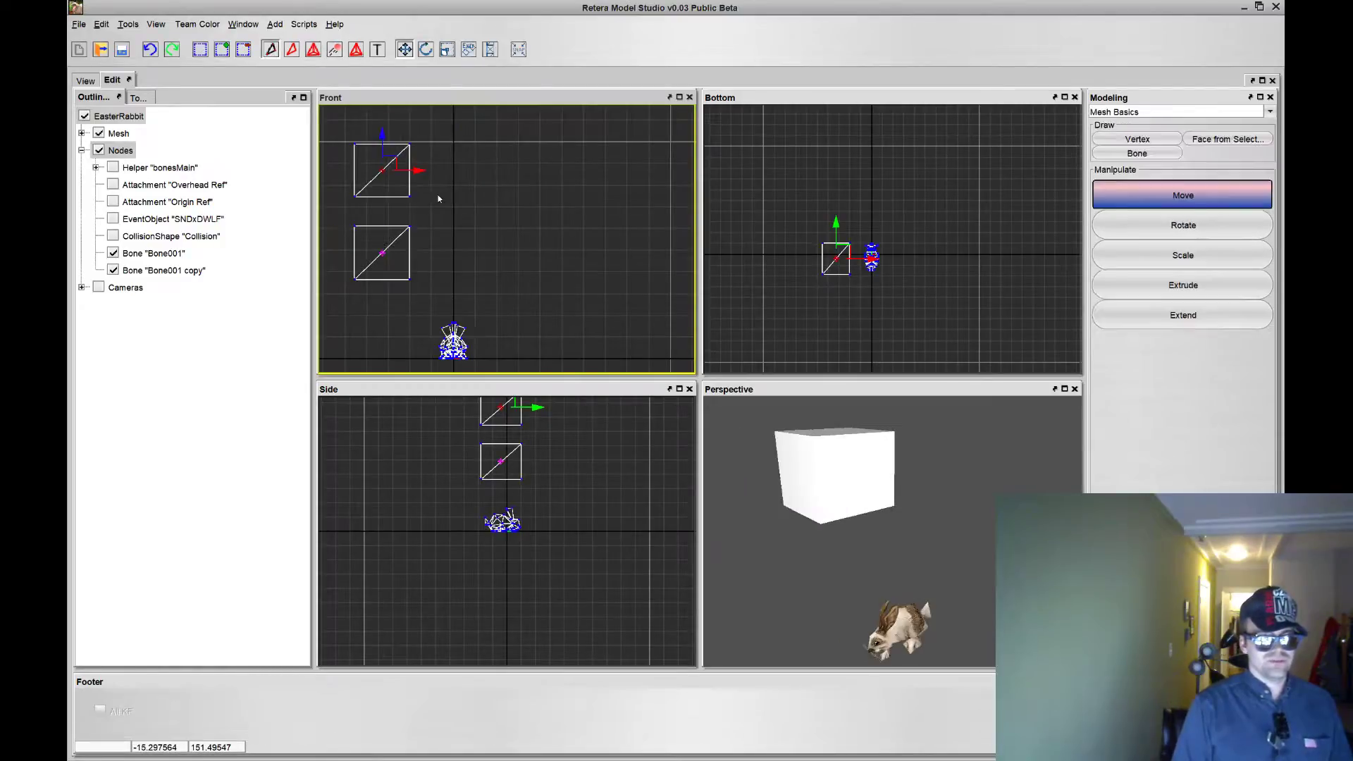
pyautogui.press('f')
pyautogui.press('a')
pyautogui.press('f')
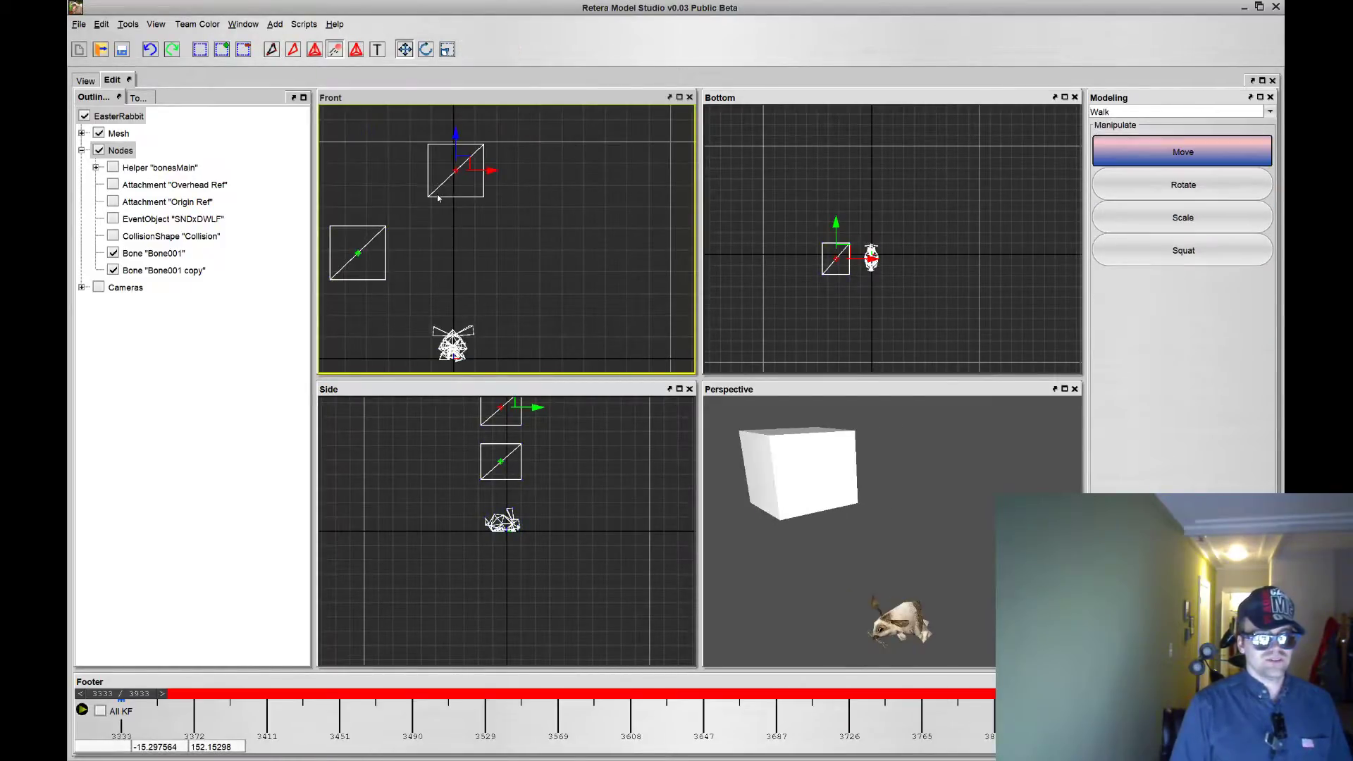
pyautogui.press('a')
pyautogui.press('f')
pyautogui.press('a')
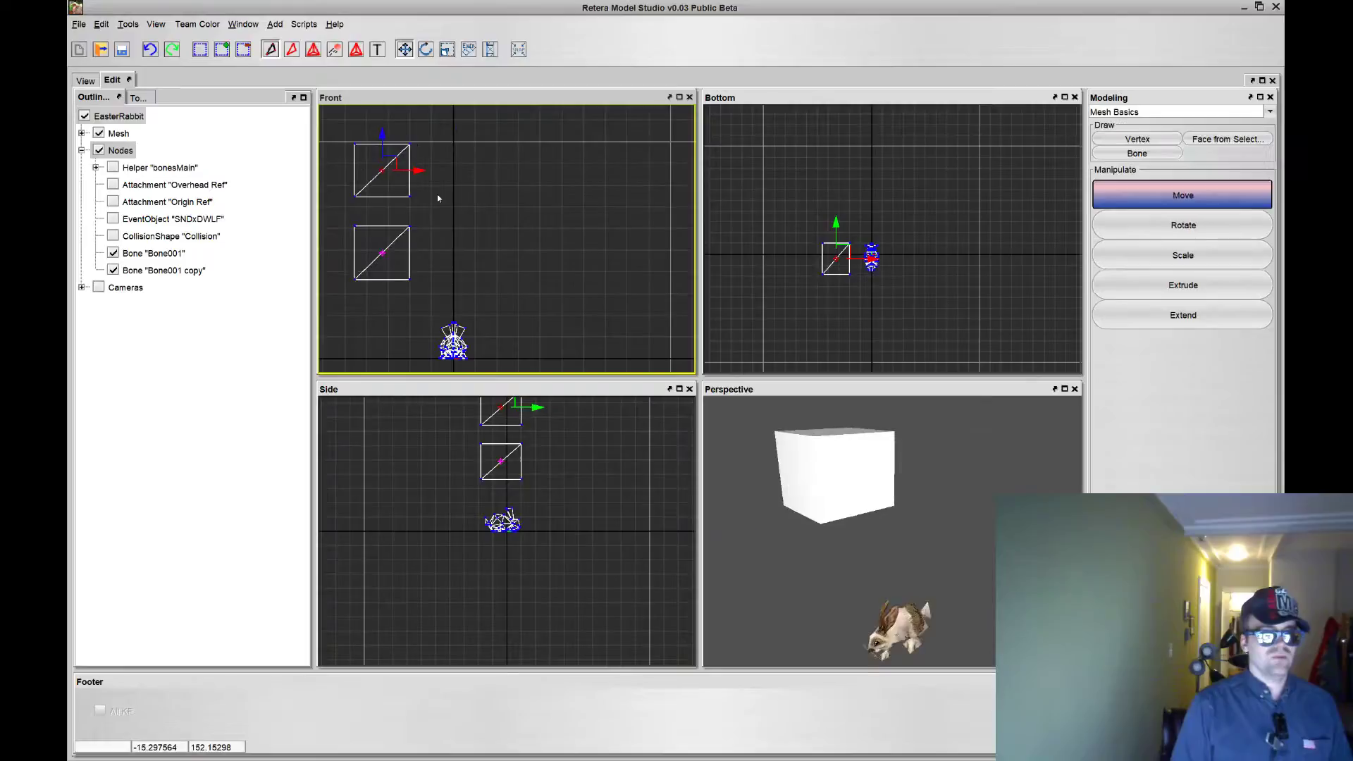
# - Undo back to before the copied bone was added, and draw a new bone in the middle of the upper box
pyautogui.hotkey('ctrl', 'z')
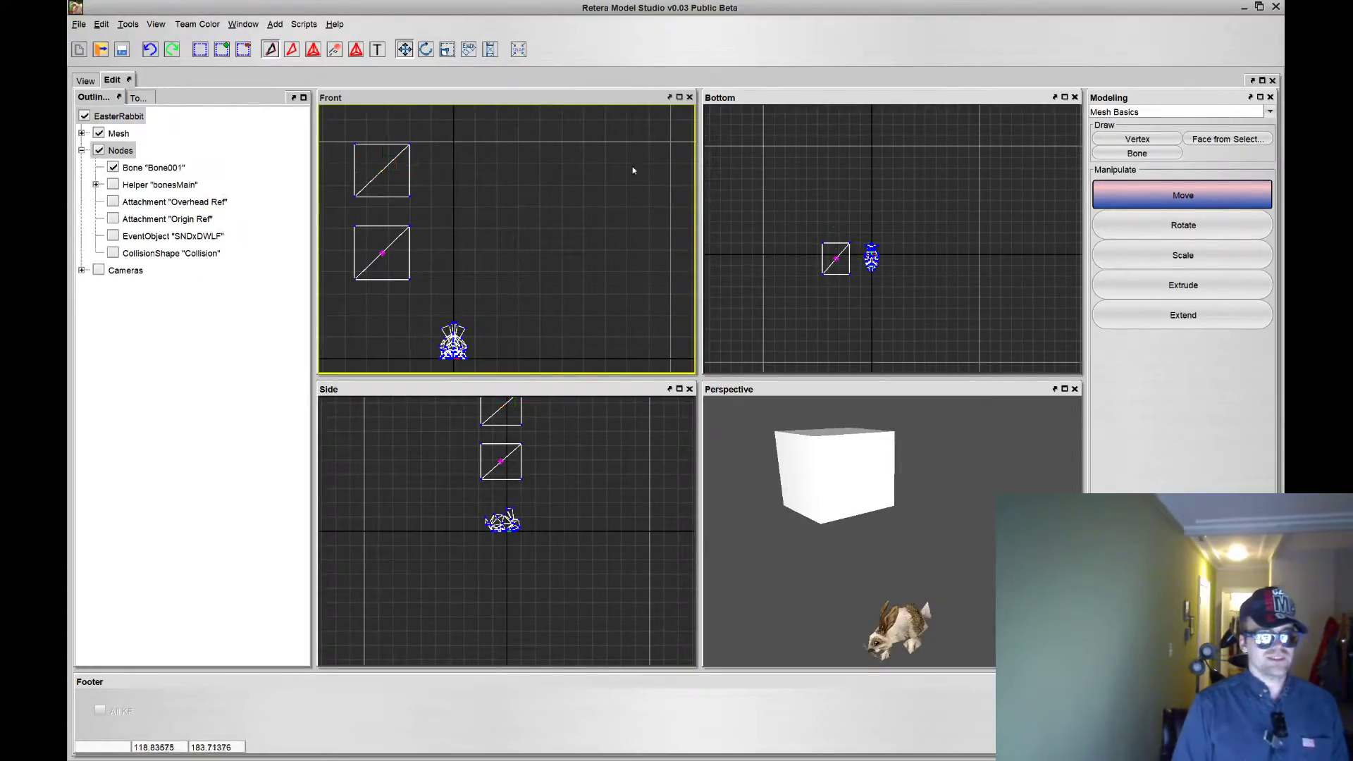
pyautogui.click(1158, 111)
pyautogui.click(1151, 140)
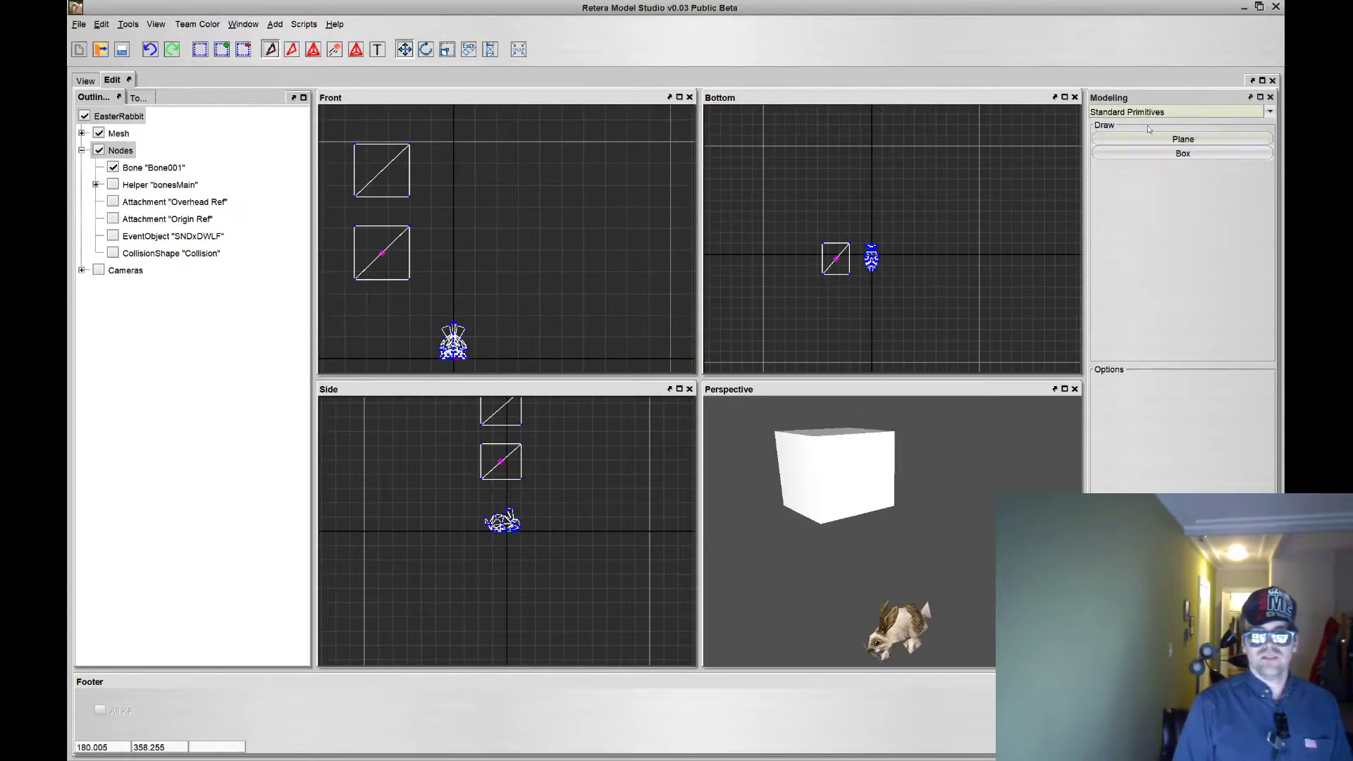
pyautogui.click(1158, 112)
pyautogui.click(1151, 128)
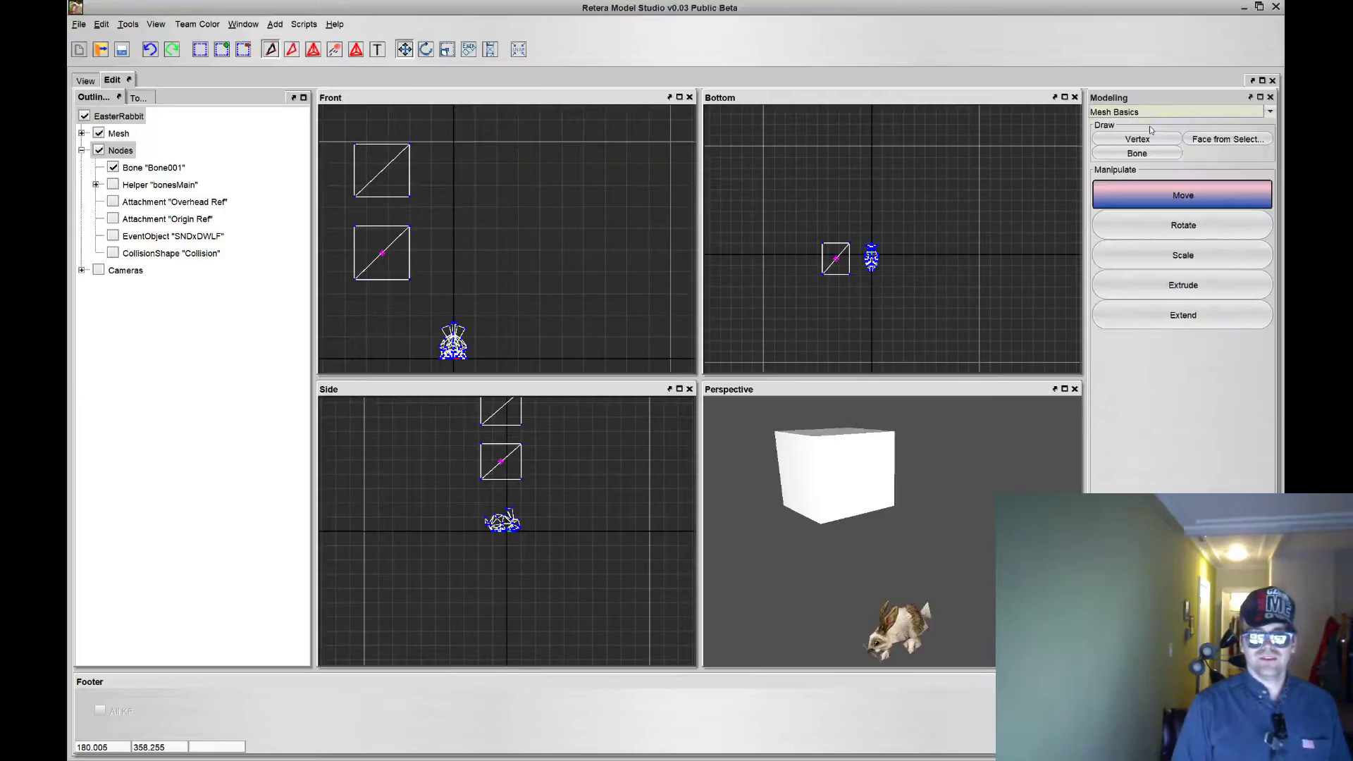
pyautogui.click(1152, 154)
pyautogui.click(381, 174)
# - Rig the upper box to its new bone and centre the bone in the box
pyautogui.press('w')
pyautogui.moveTo(417, 201); pyautogui.dragTo(423, 206)
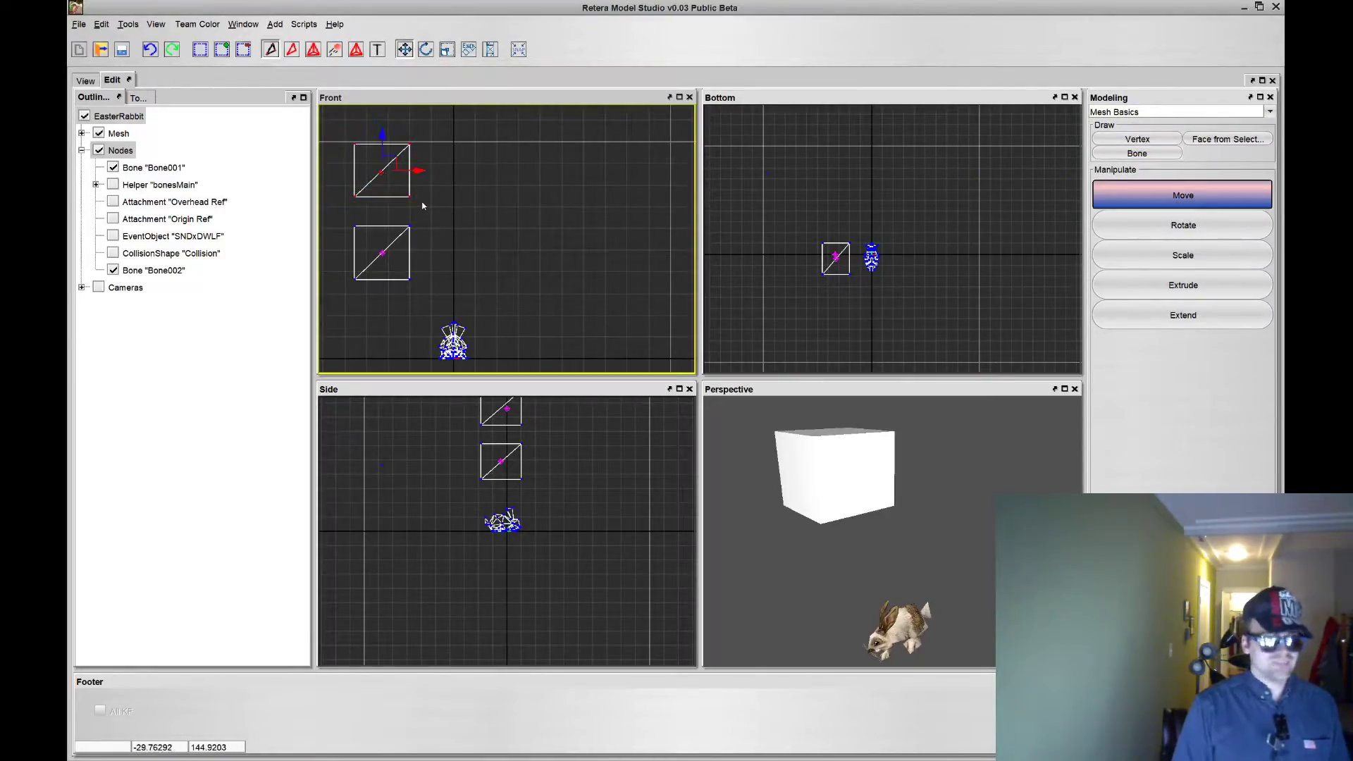
pyautogui.rightClick(464, 205)
pyautogui.scroll(-1, 453, 202)
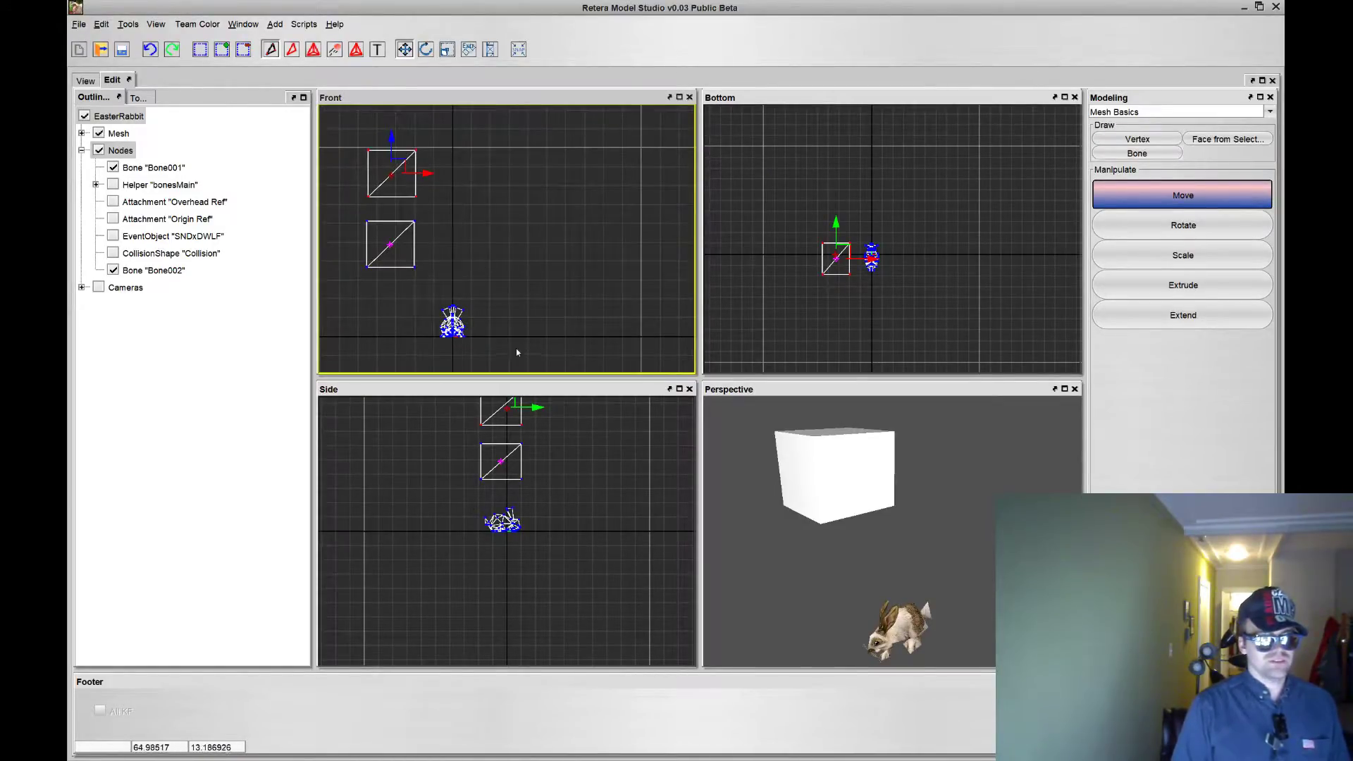
pyautogui.rightClick(486, 252)
pyautogui.click(536, 396)
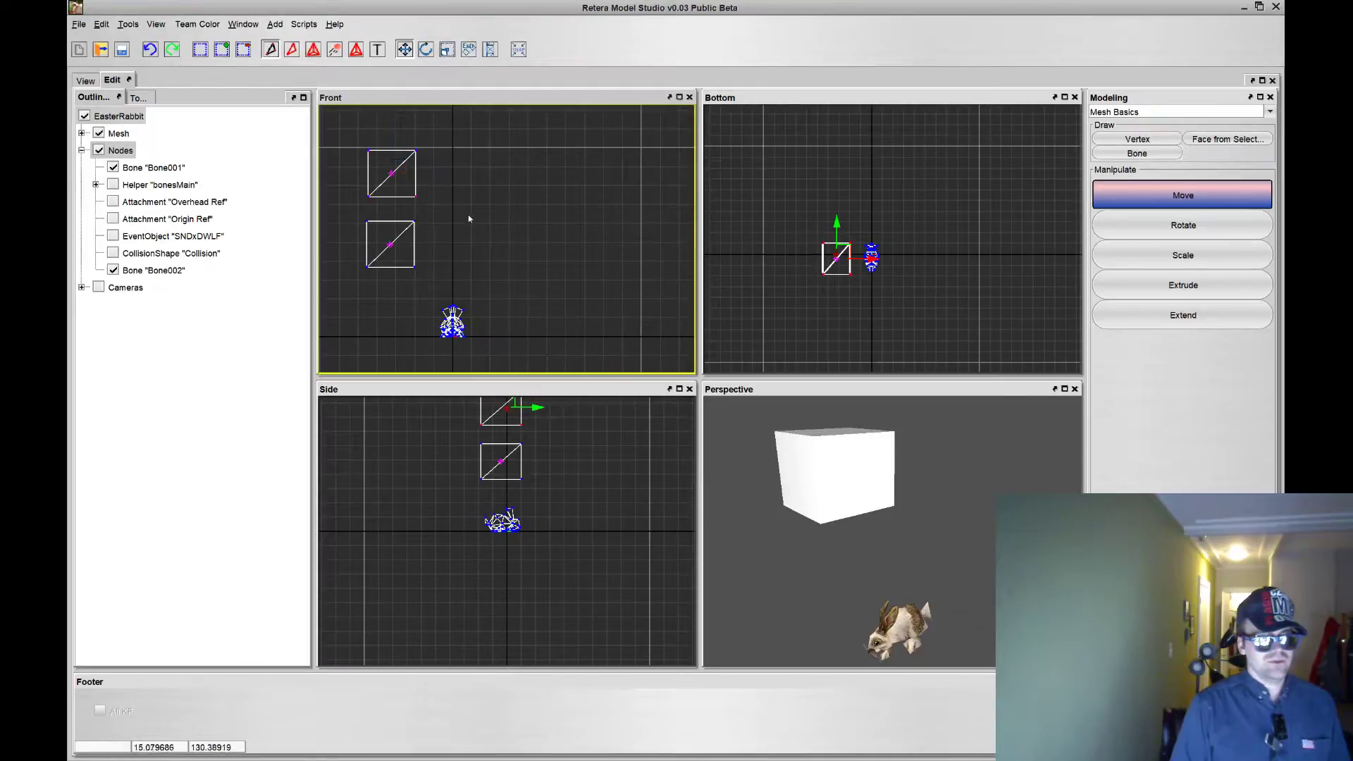
# - Return to animation mode and set the timeline's time bounds to the global sequence of length 1000
pyautogui.press('f')
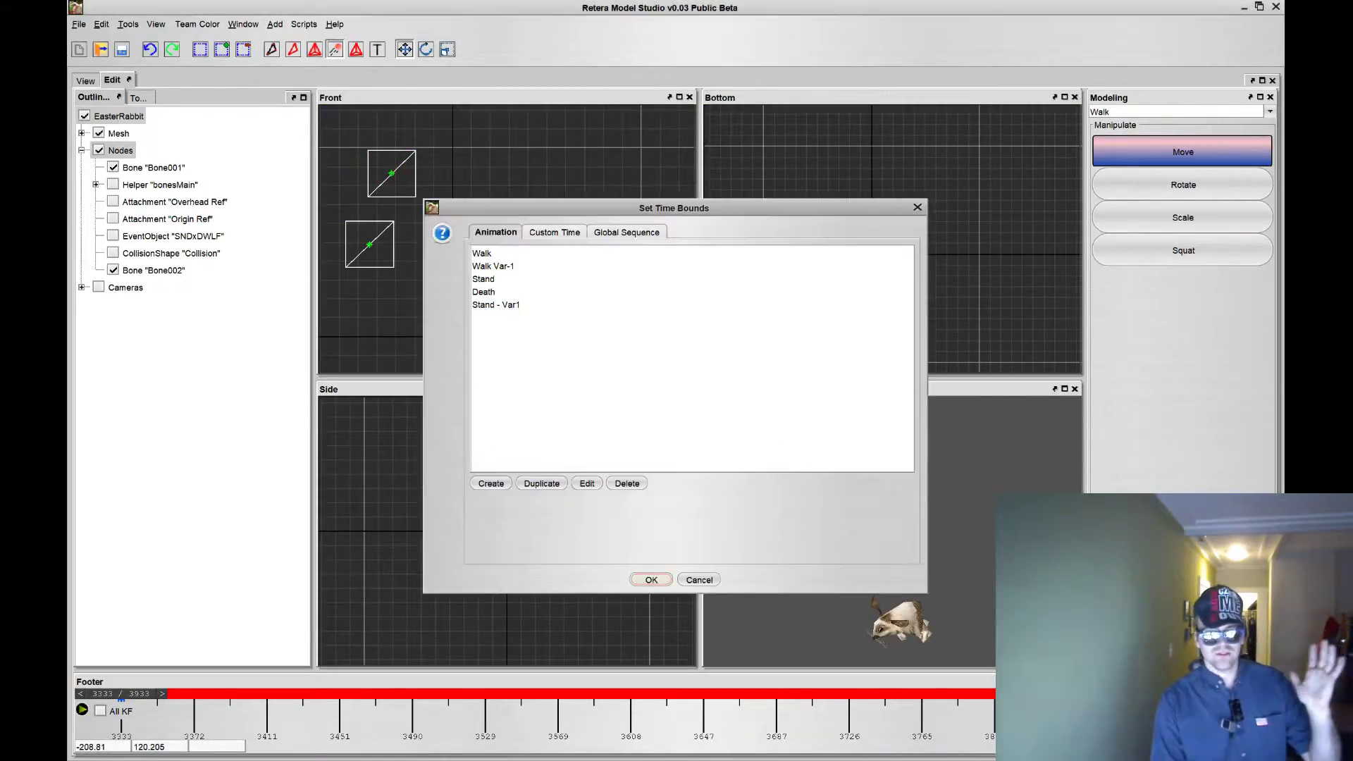
pyautogui.click(624, 232)
pyautogui.click(613, 253)
pyautogui.click(670, 582)
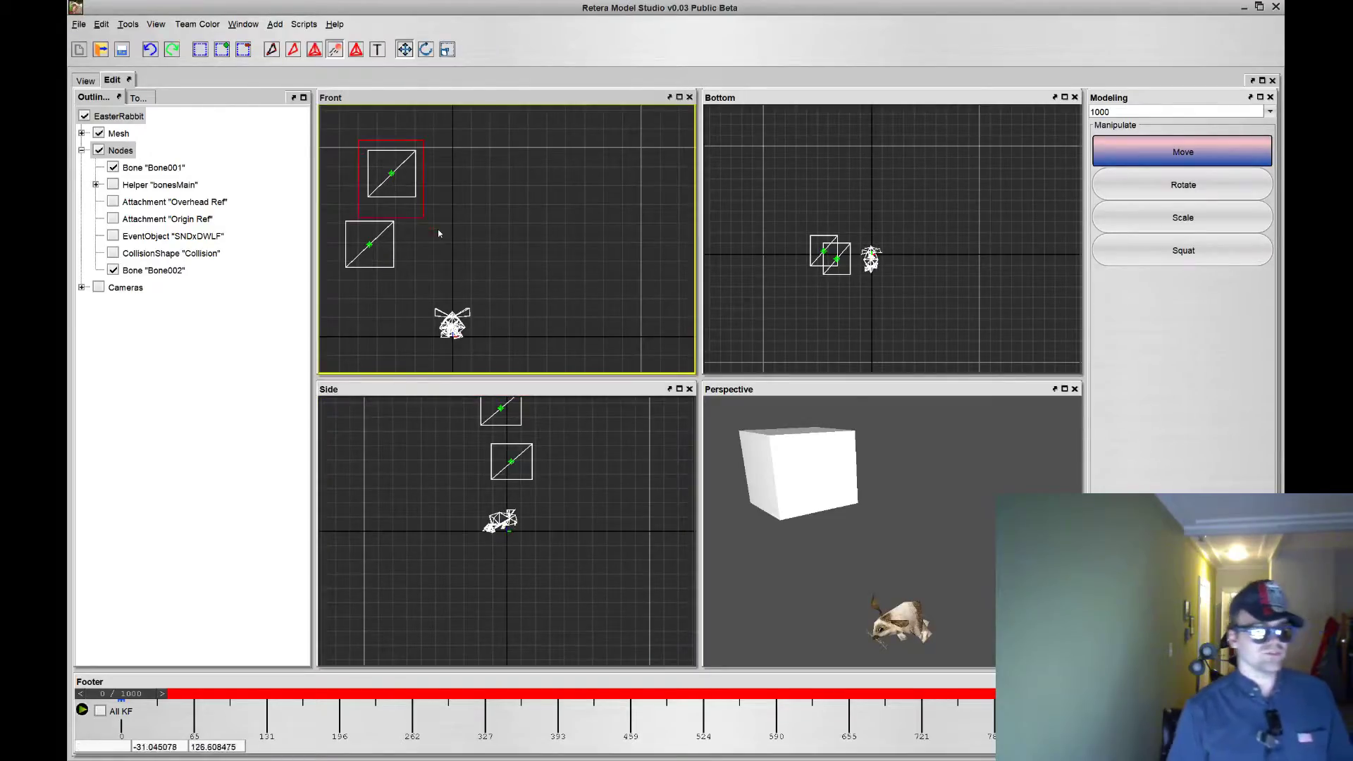
# - Animate the upper box's bone circling around the rabbit, keying five positions between frame 97 and about frame 715
pyautogui.moveTo(358, 140); pyautogui.dragTo(434, 200)
pyautogui.moveTo(792, 491); pyautogui.dragTo(857, 519, button='middle')
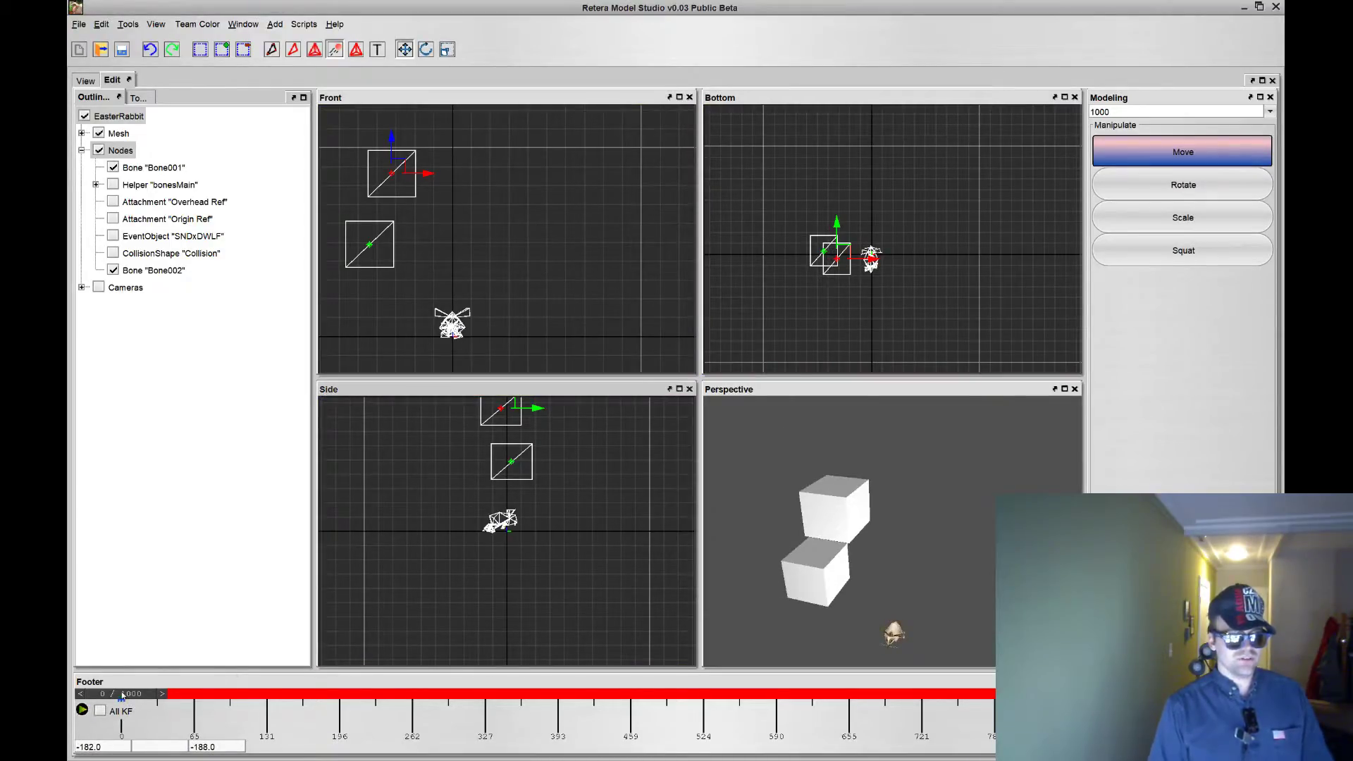
pyautogui.moveTo(863, 286); pyautogui.dragTo(823, 253)
pyautogui.moveTo(141, 681); pyautogui.dragTo(227, 700)
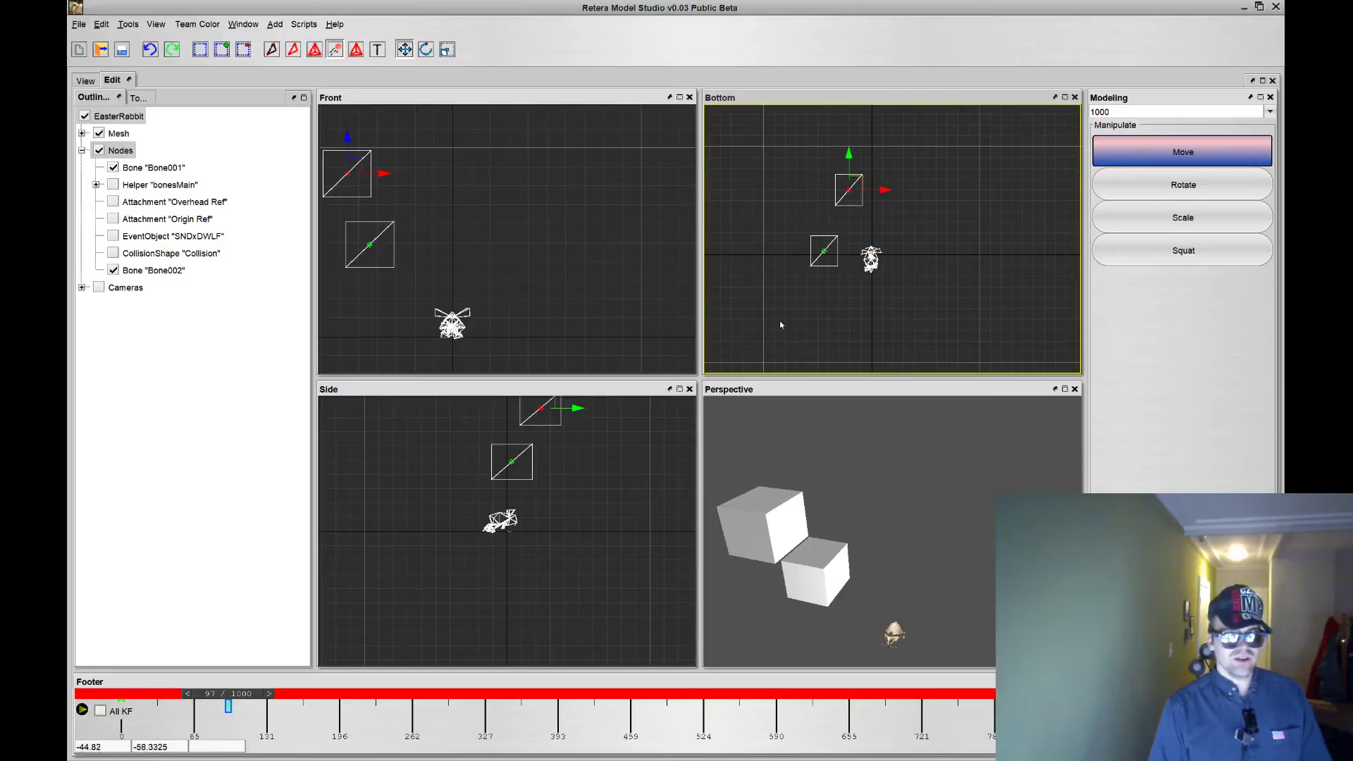
pyautogui.moveTo(860, 259); pyautogui.dragTo(981, 374, button='right')
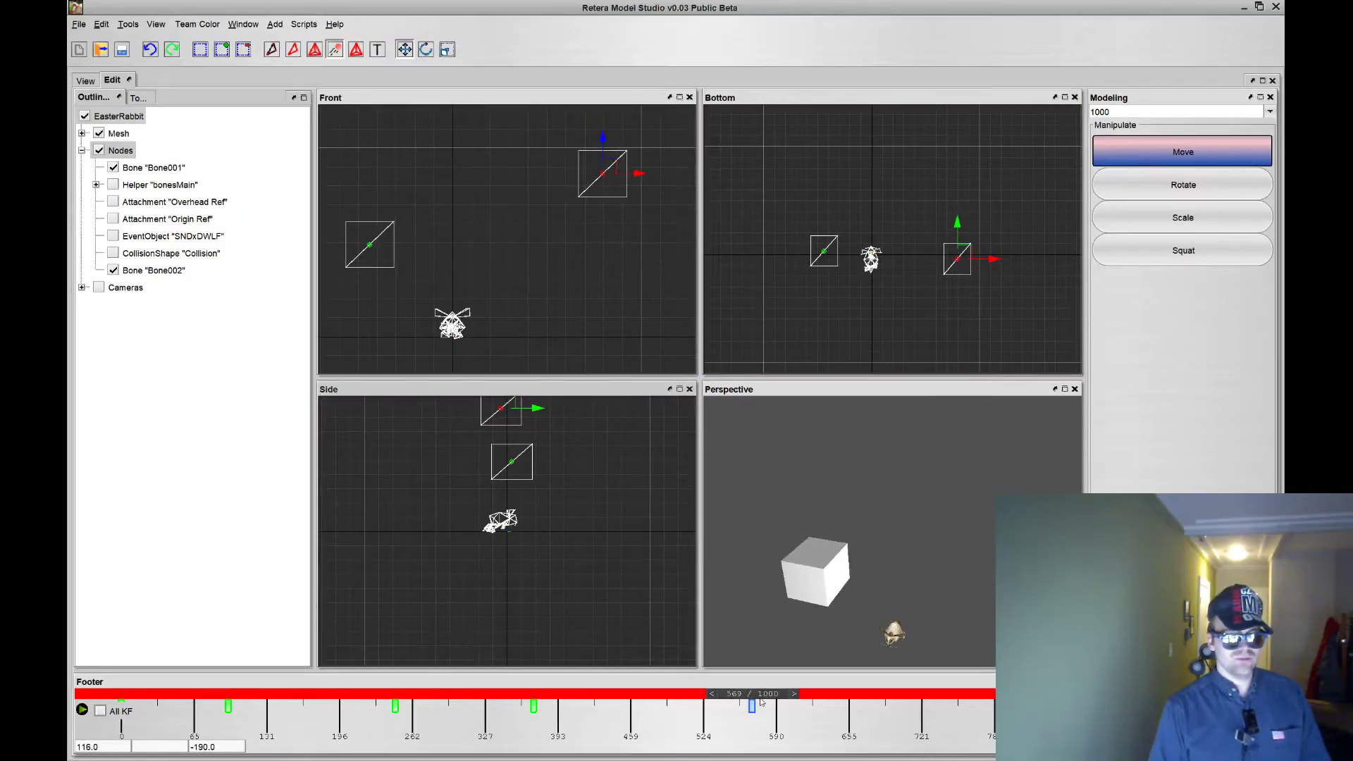
pyautogui.moveTo(973, 326); pyautogui.dragTo(884, 282, button='right')
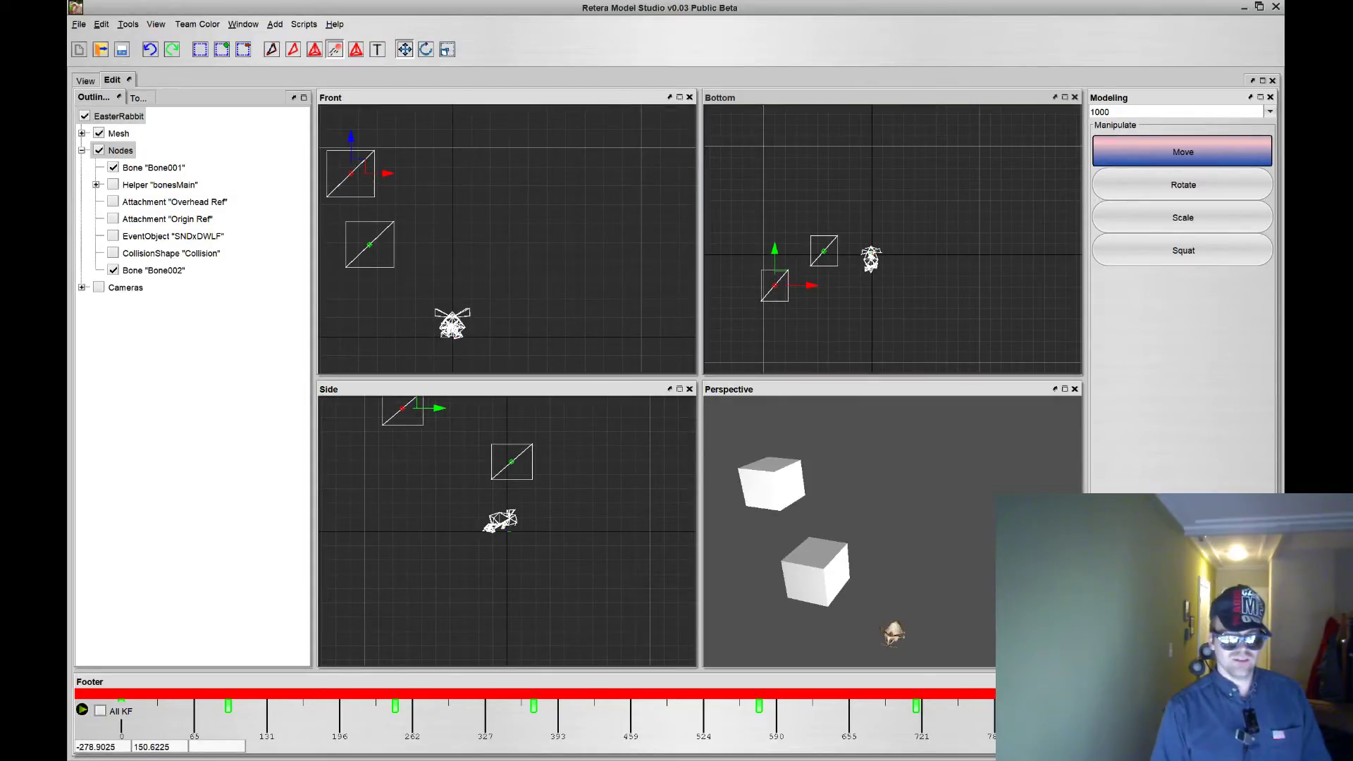
# - Copy the upper bone's starting keyframe to the end of the global sequence, and check the looping motion in the preview
pyautogui.moveTo(1230, 694); pyautogui.dragTo(68, 640)
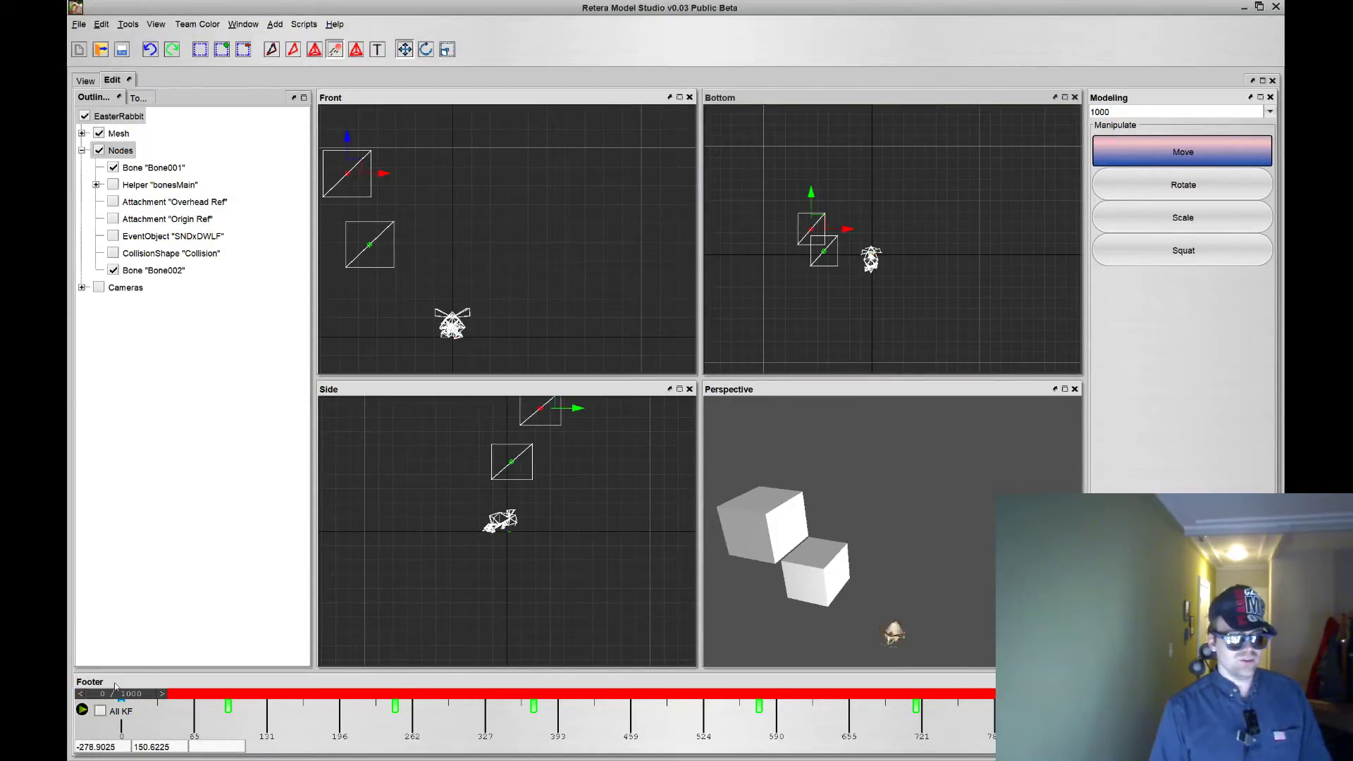
pyautogui.moveTo(121, 694); pyautogui.dragTo(1230, 670)
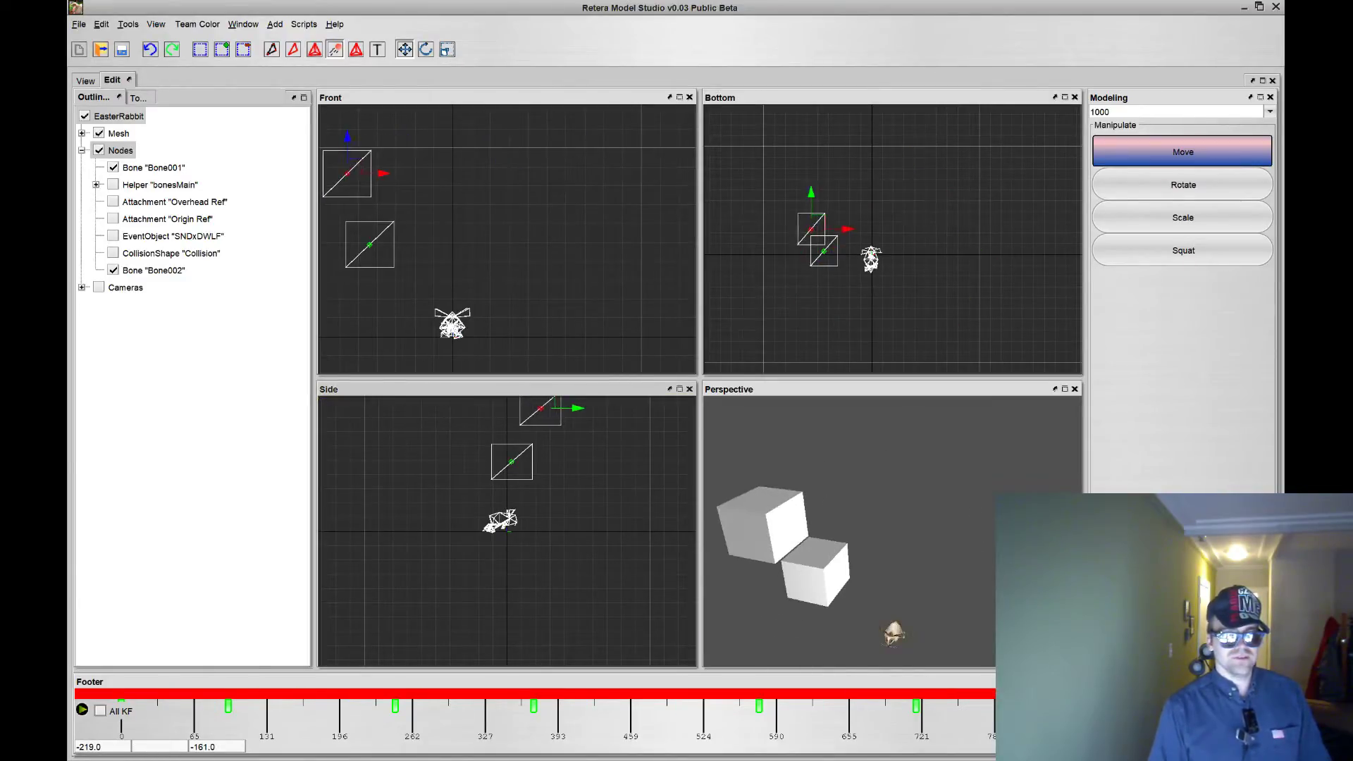
pyautogui.click(90, 81)
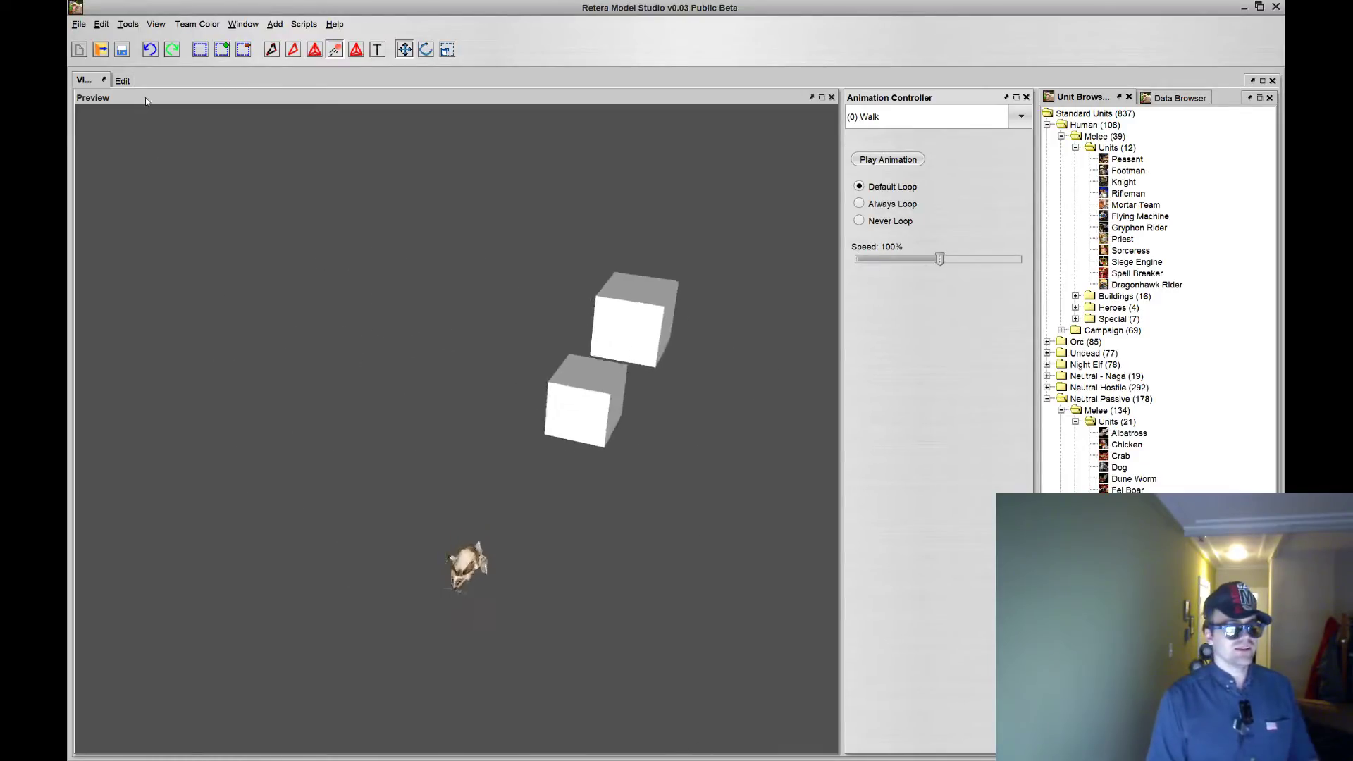
pyautogui.click(122, 80)
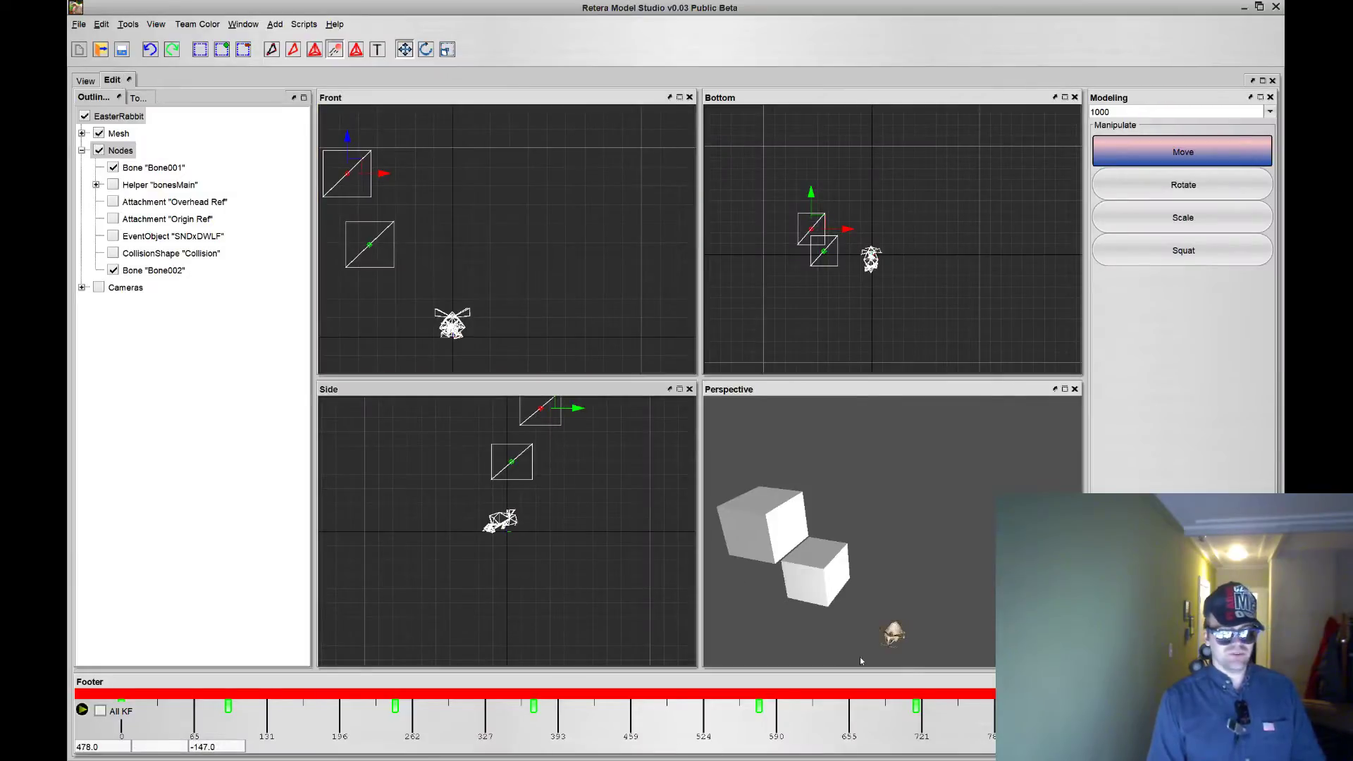
pyautogui.click(85, 80)
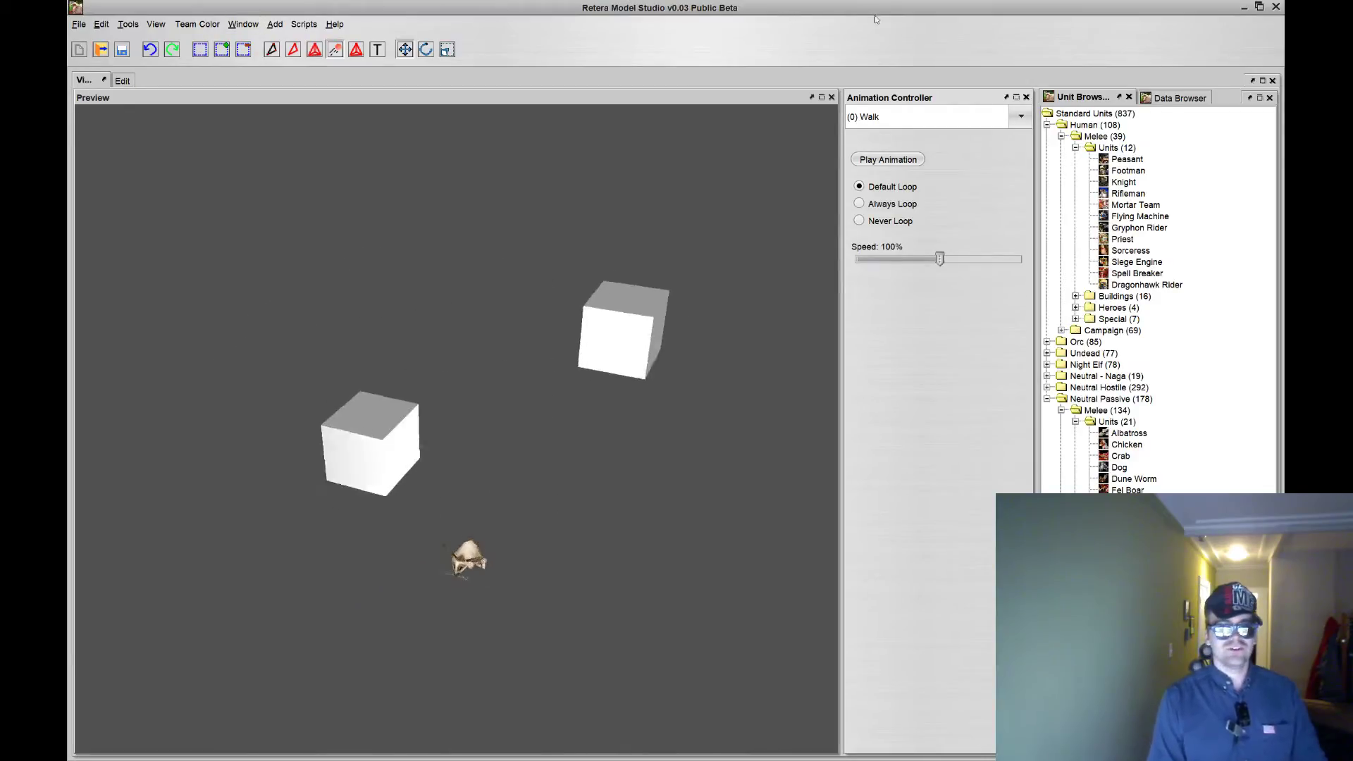
# - Play the Death and Stand animations in the preview and examine how both boxes move
pyautogui.click(890, 117)
pyautogui.click(888, 188)
pyautogui.click(894, 122)
pyautogui.click(885, 175)
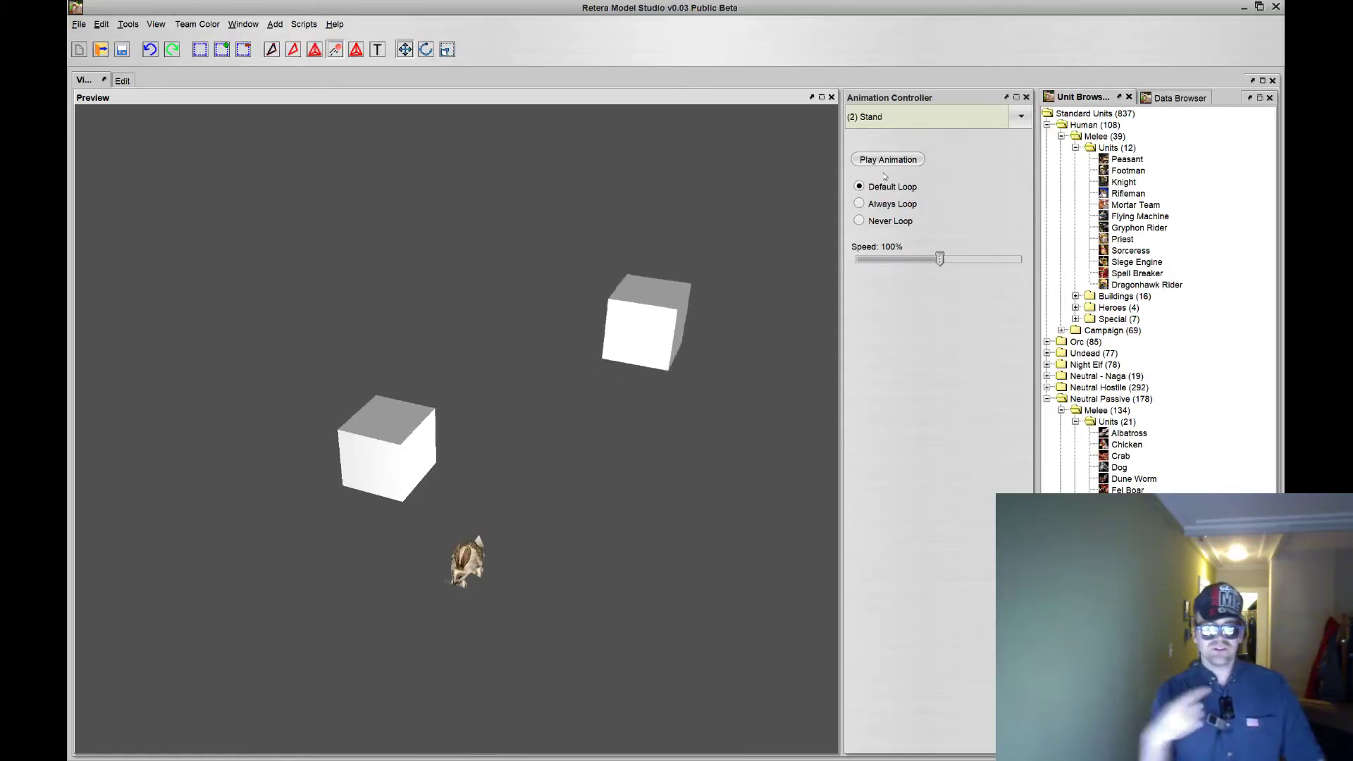
pyautogui.click(895, 118)
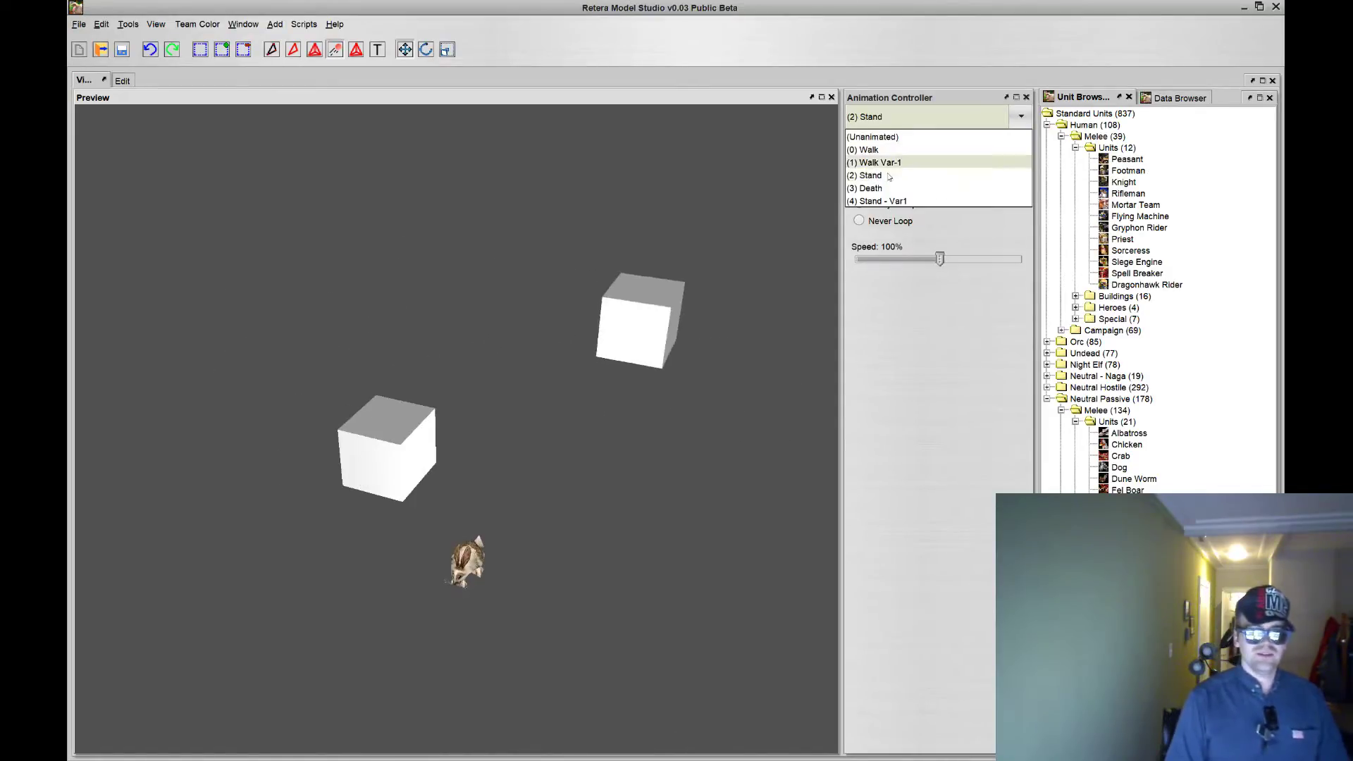
pyautogui.click(546, 293)
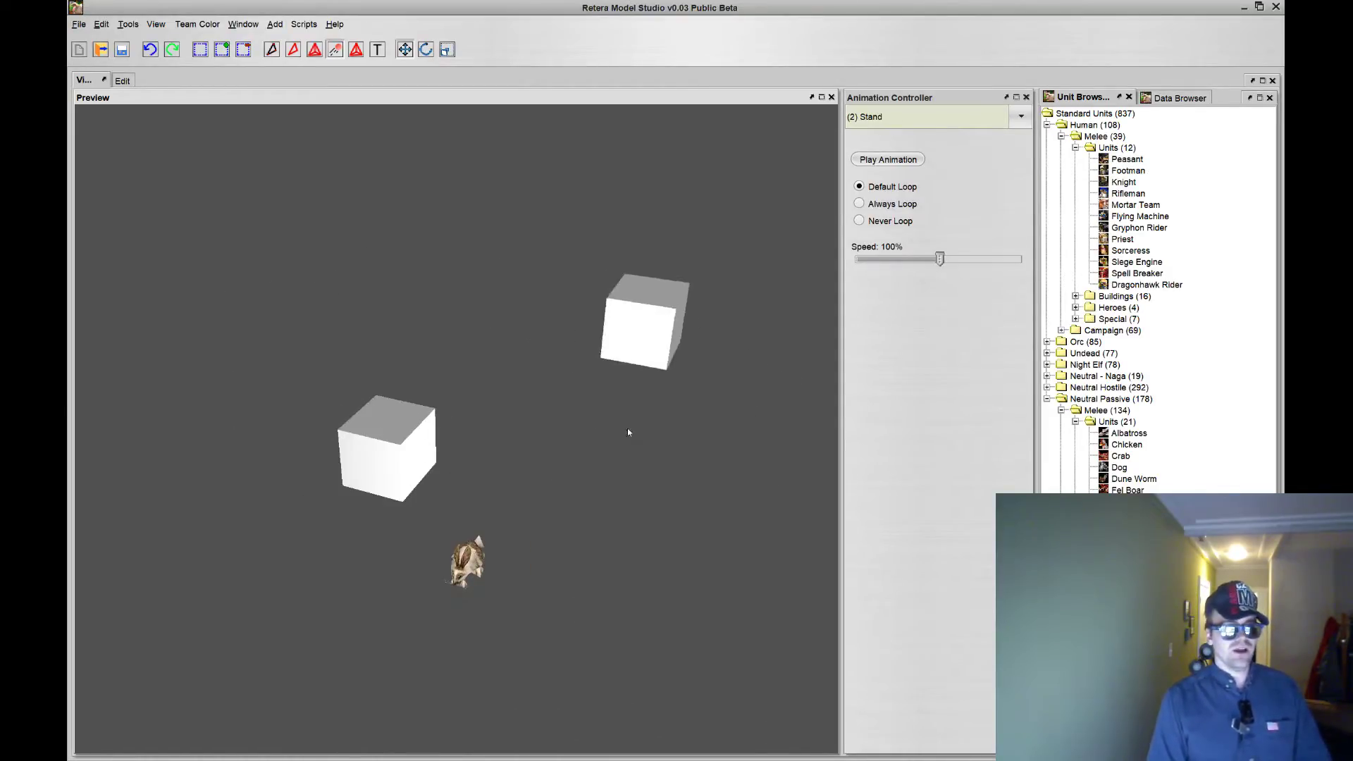
pyautogui.scroll(2, 452, 495)
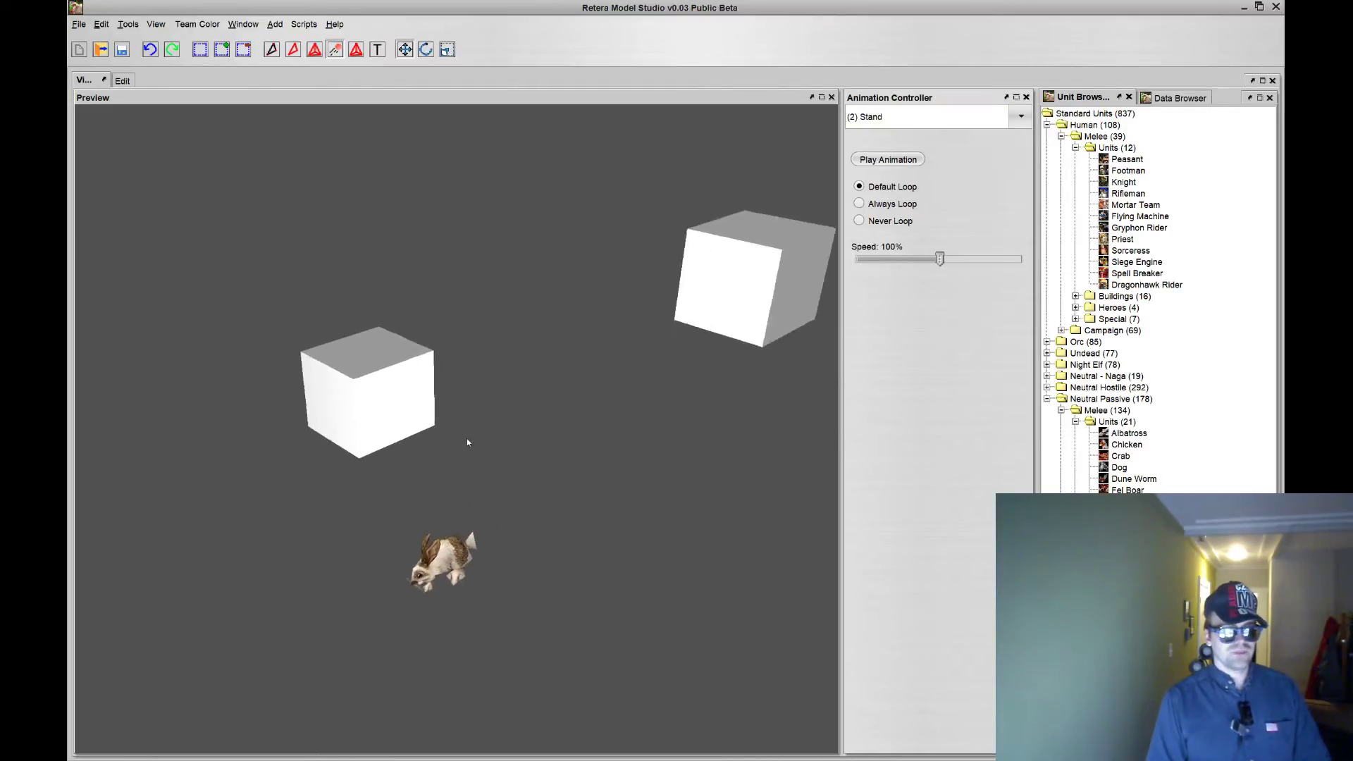
# - Play Walk and return to Stand in the preview to compare the motion of the two boxes
pyautogui.click(891, 118)
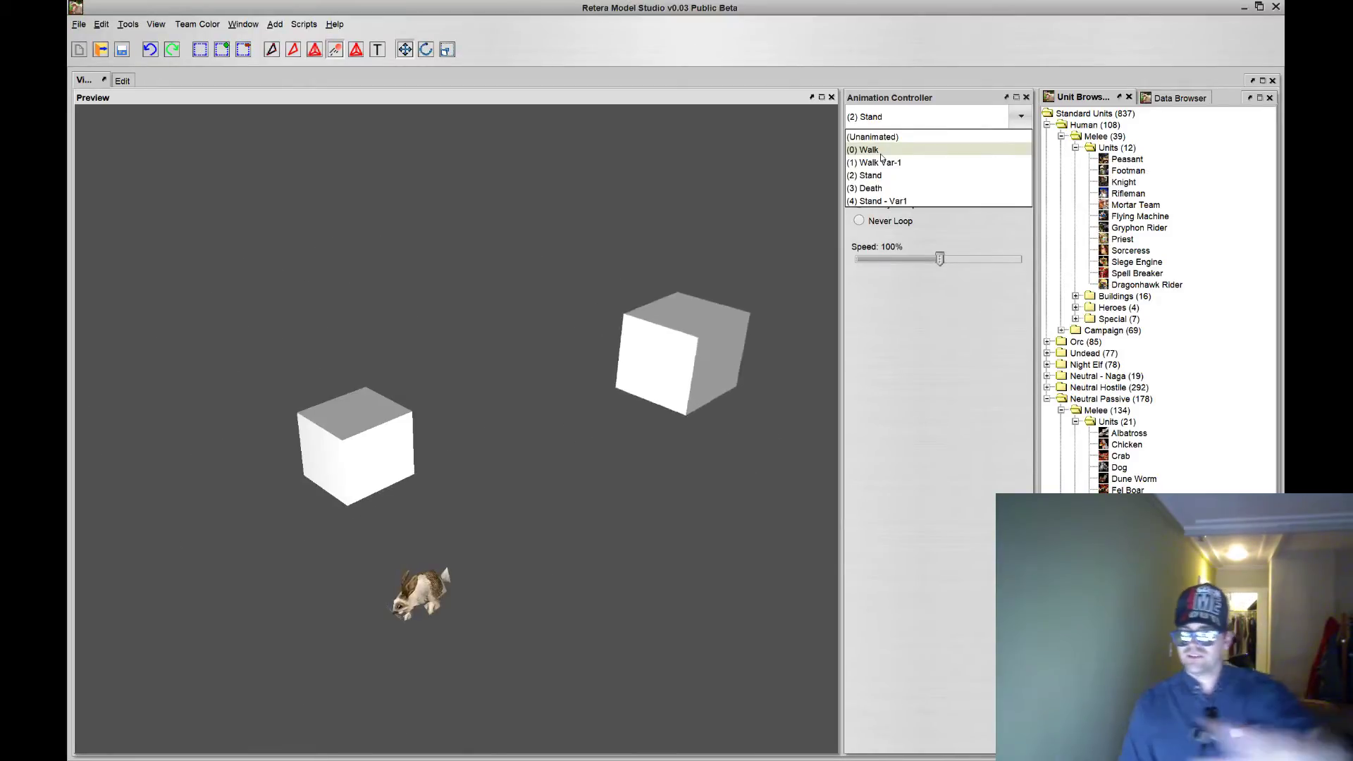
pyautogui.click(881, 151)
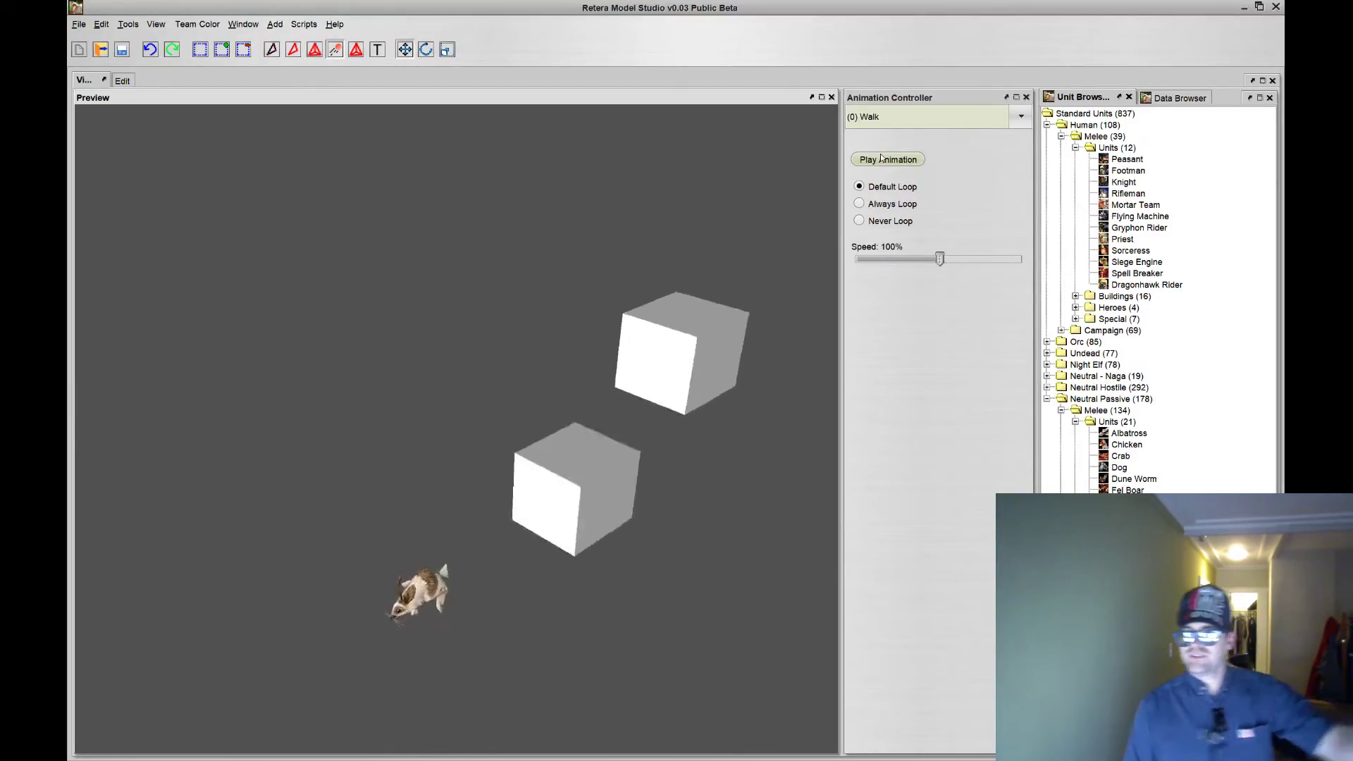
pyautogui.click(900, 120)
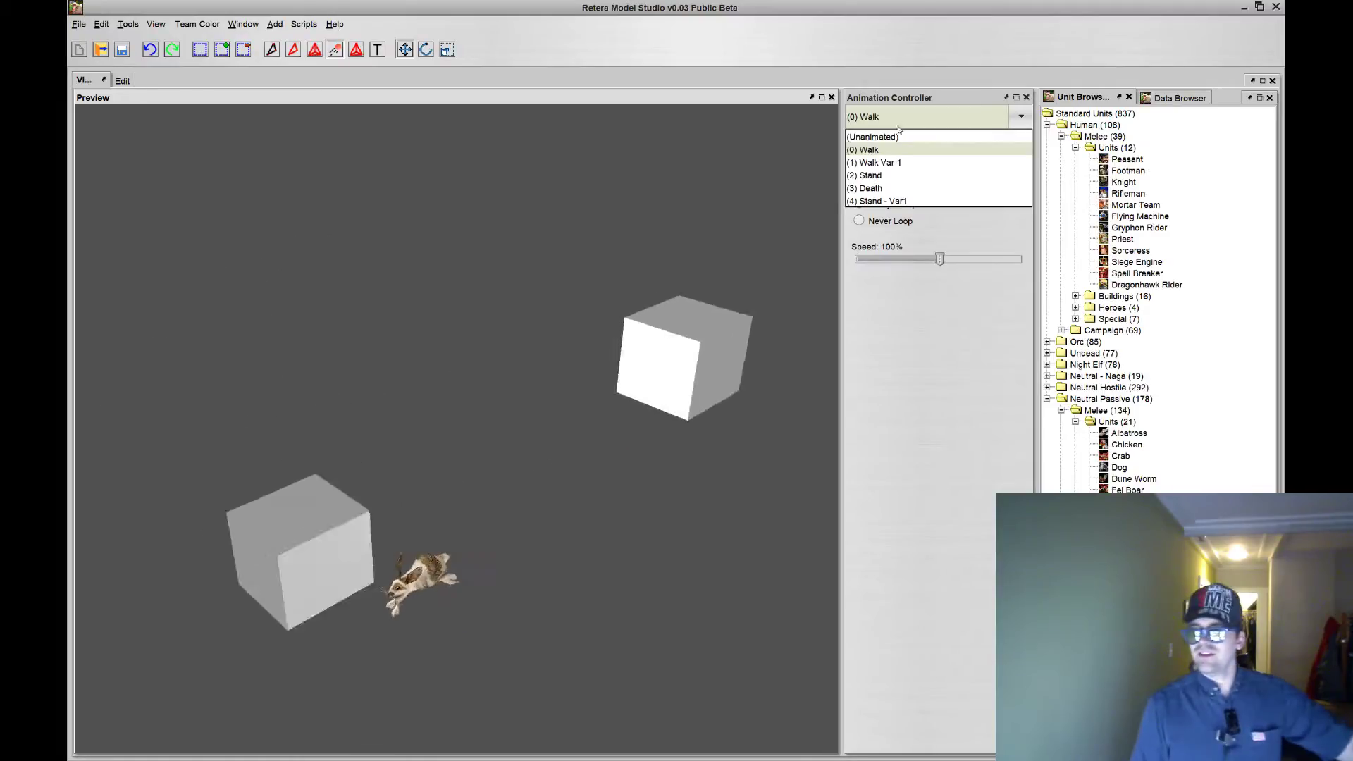
pyautogui.click(900, 175)
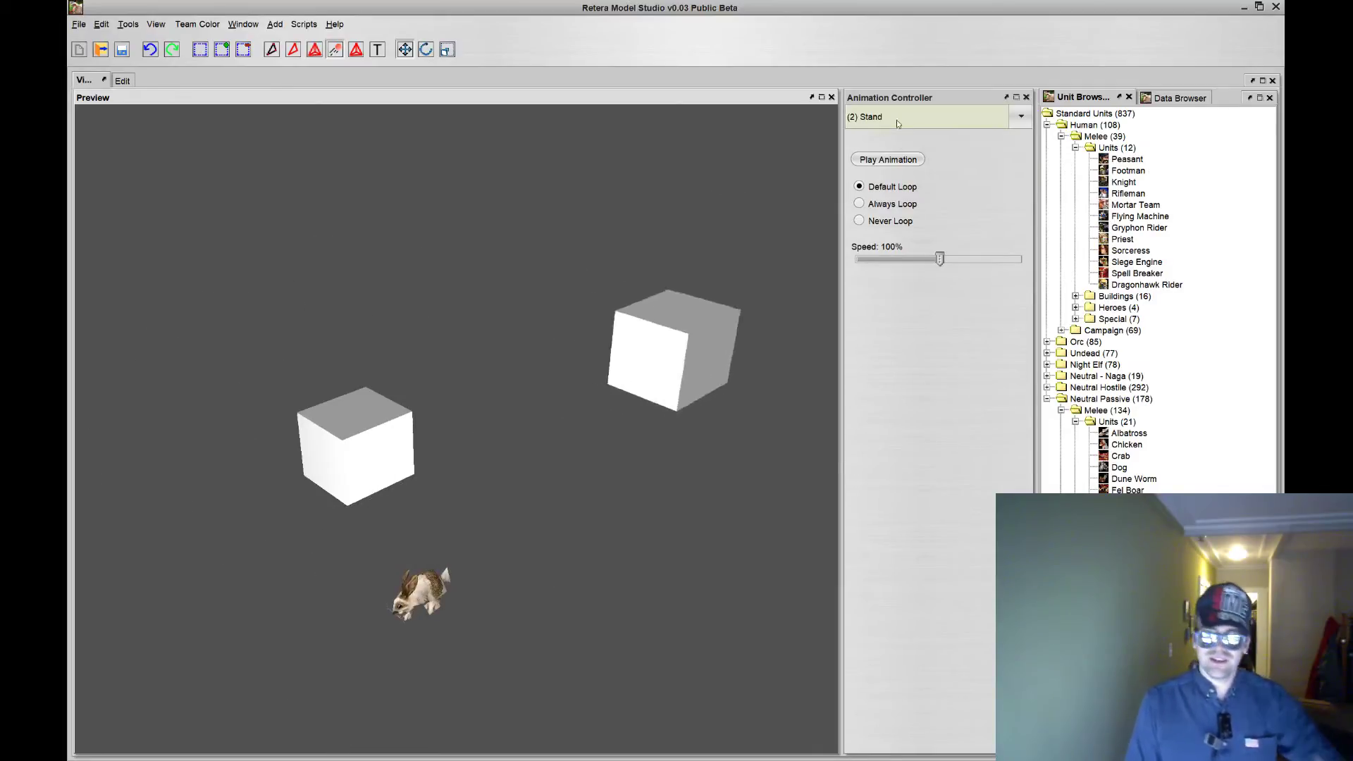
# - Play the Walk animation in the preview and watch how both boxes move
pyautogui.click(945, 123)
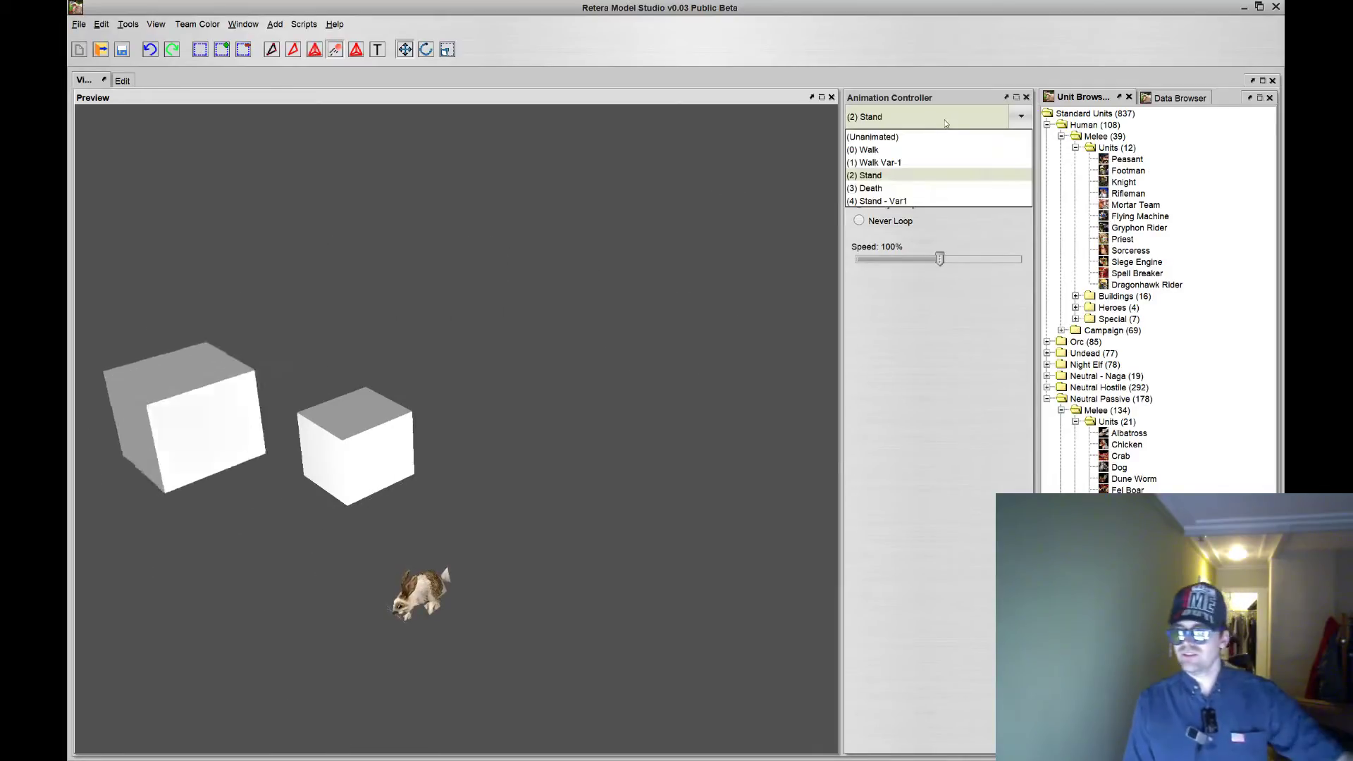
pyautogui.click(905, 151)
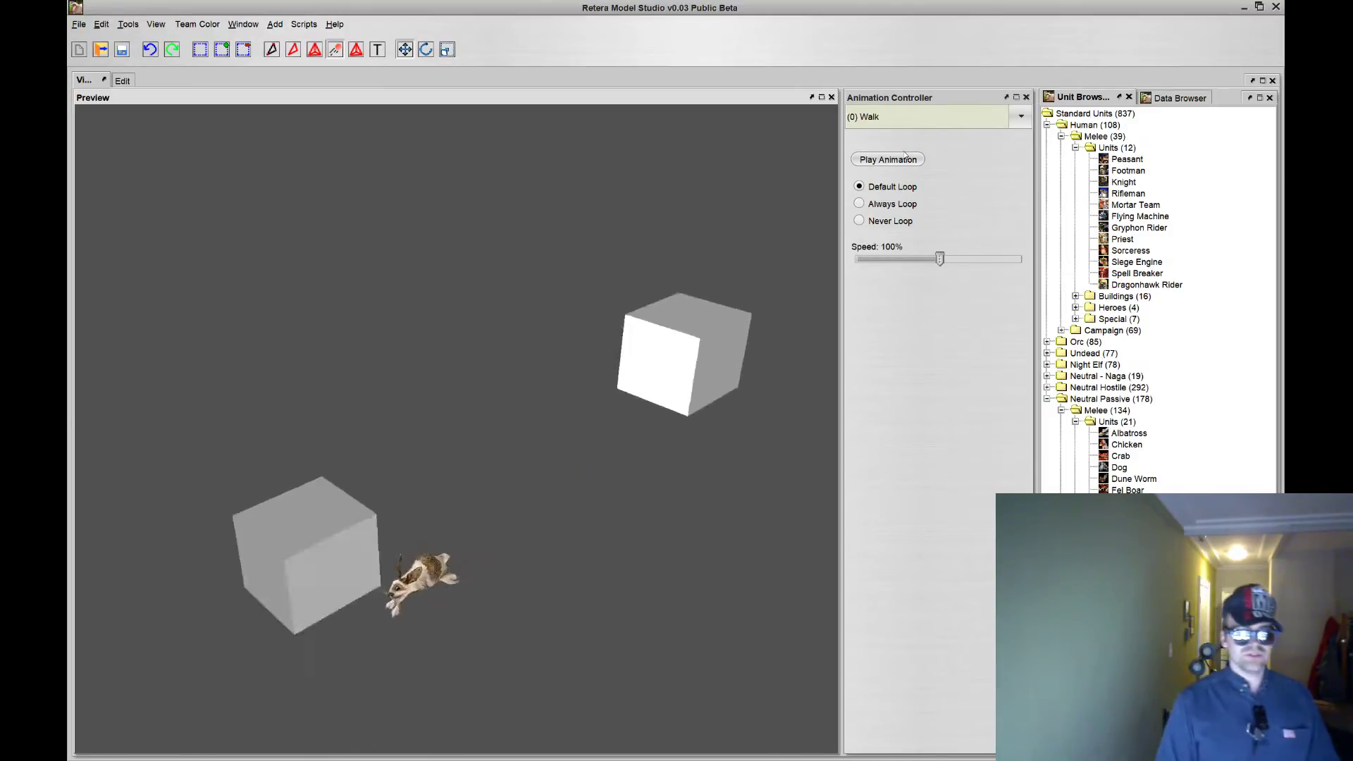
# - Create a second global sequence with a length of 5000 and make it the active time bounds in the editor
pyautogui.click(122, 81)
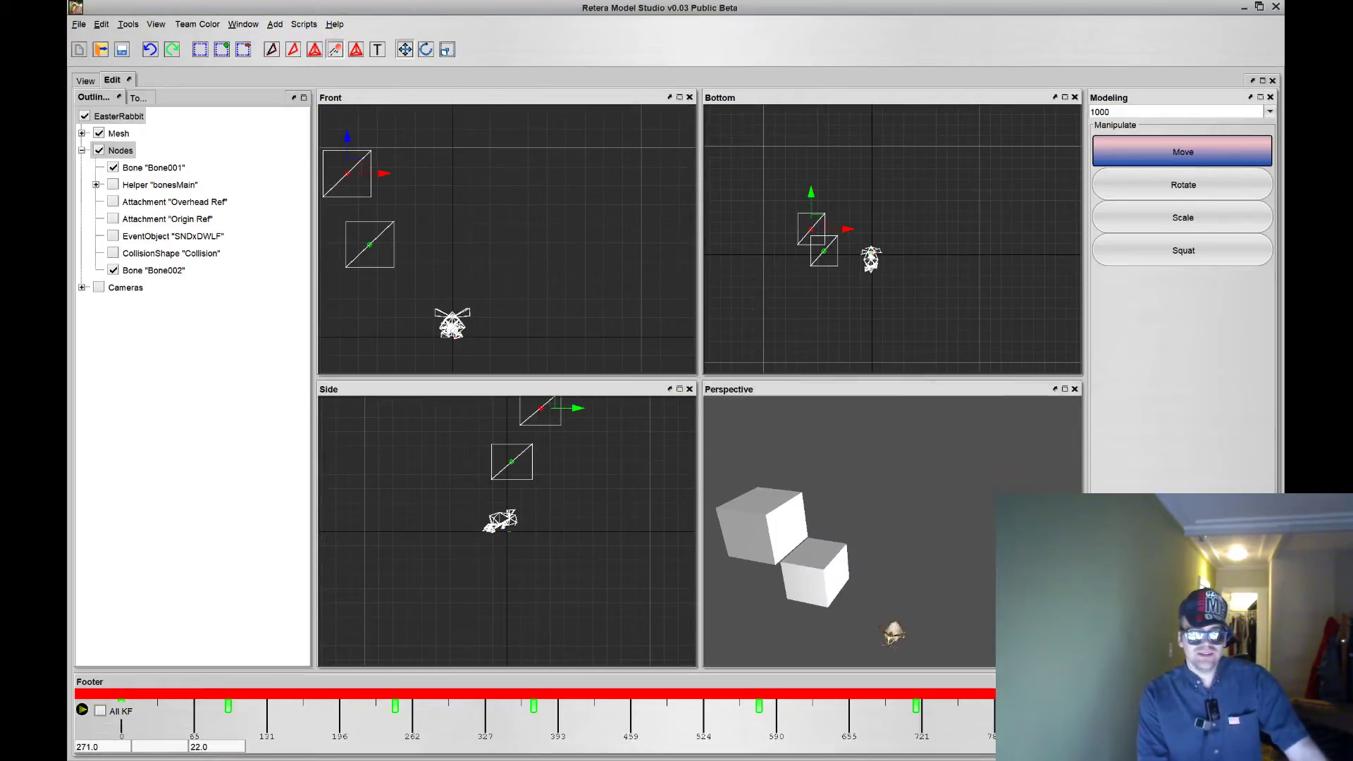
pyautogui.click(624, 235)
pyautogui.click(490, 484)
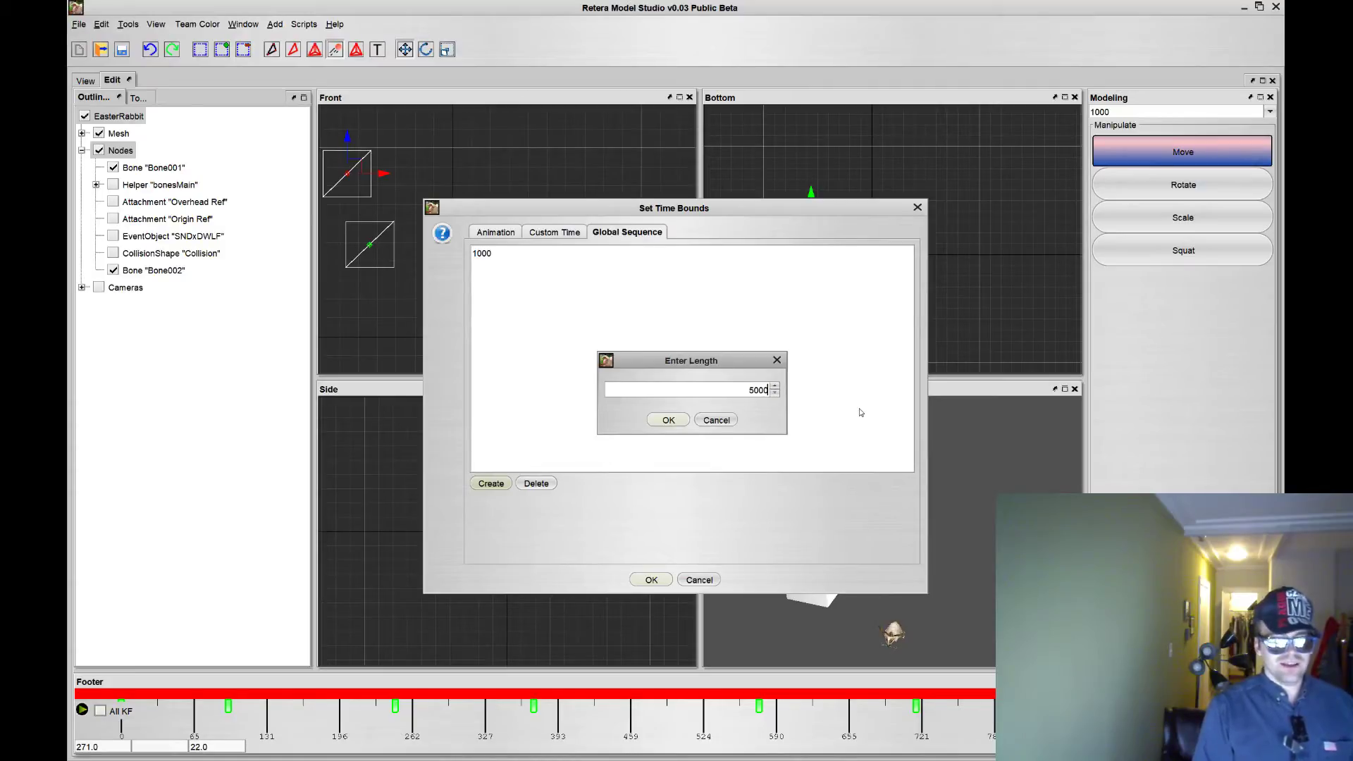
pyautogui.click(666, 421)
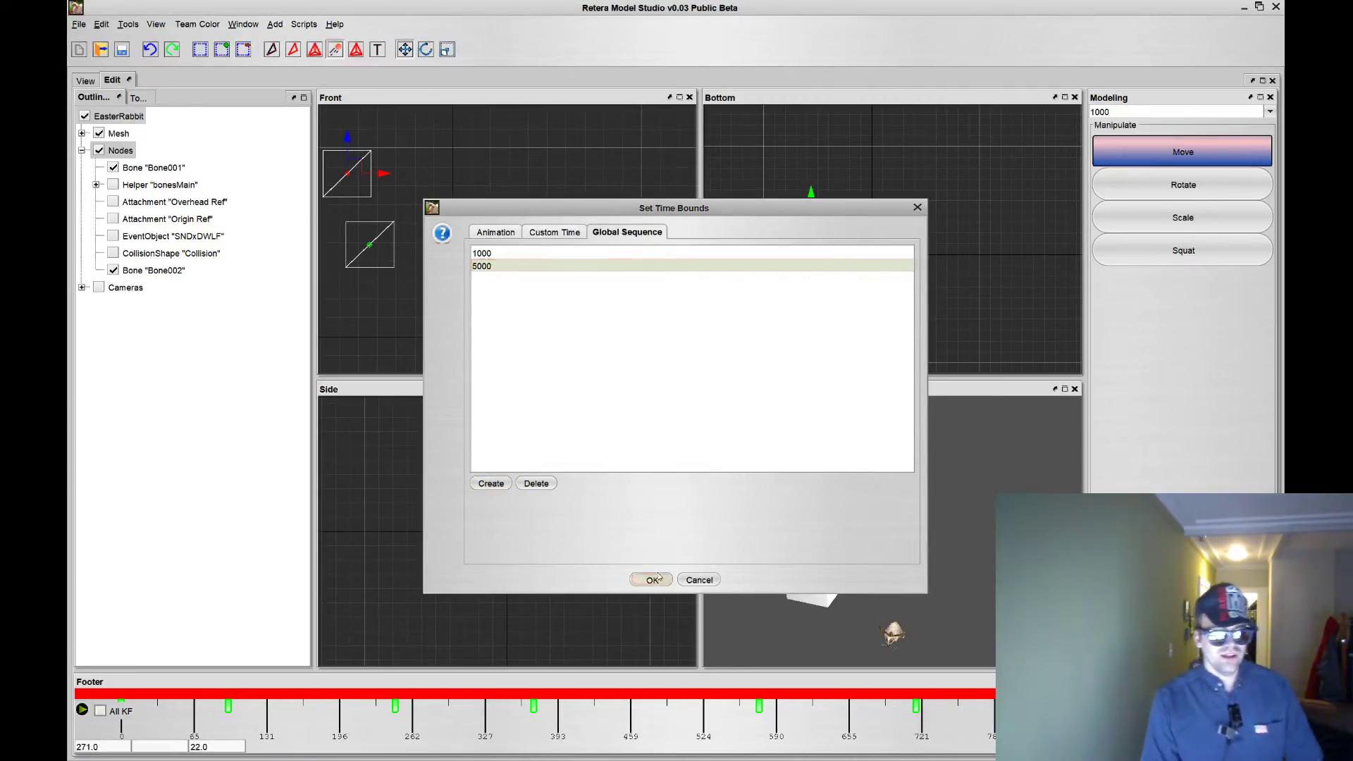
pyautogui.click(652, 580)
# - Return to mesh editing and draw a third box high above the rabbit in the Front view, using the Box standard primitive
pyautogui.scroll(-3, 580, 254)
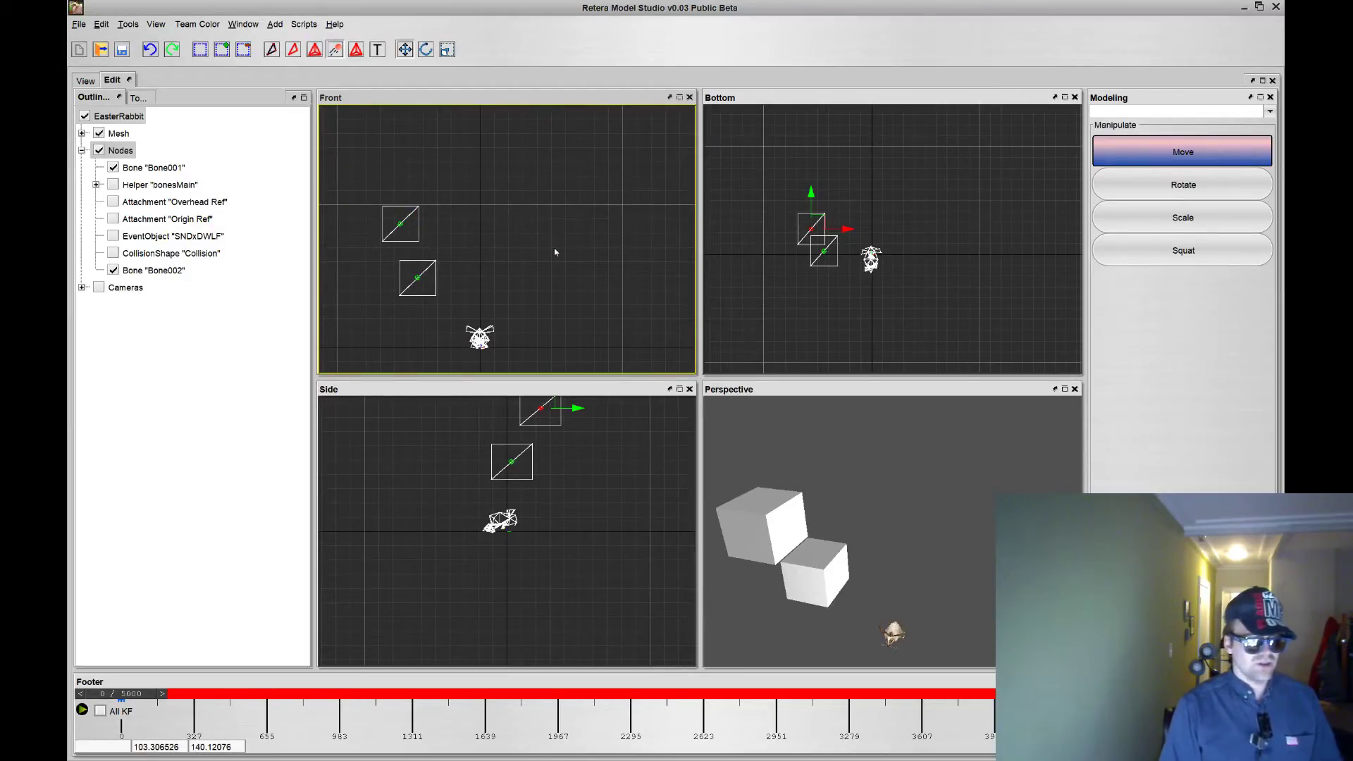
pyautogui.press('a')
pyautogui.press('f')
pyautogui.press('a')
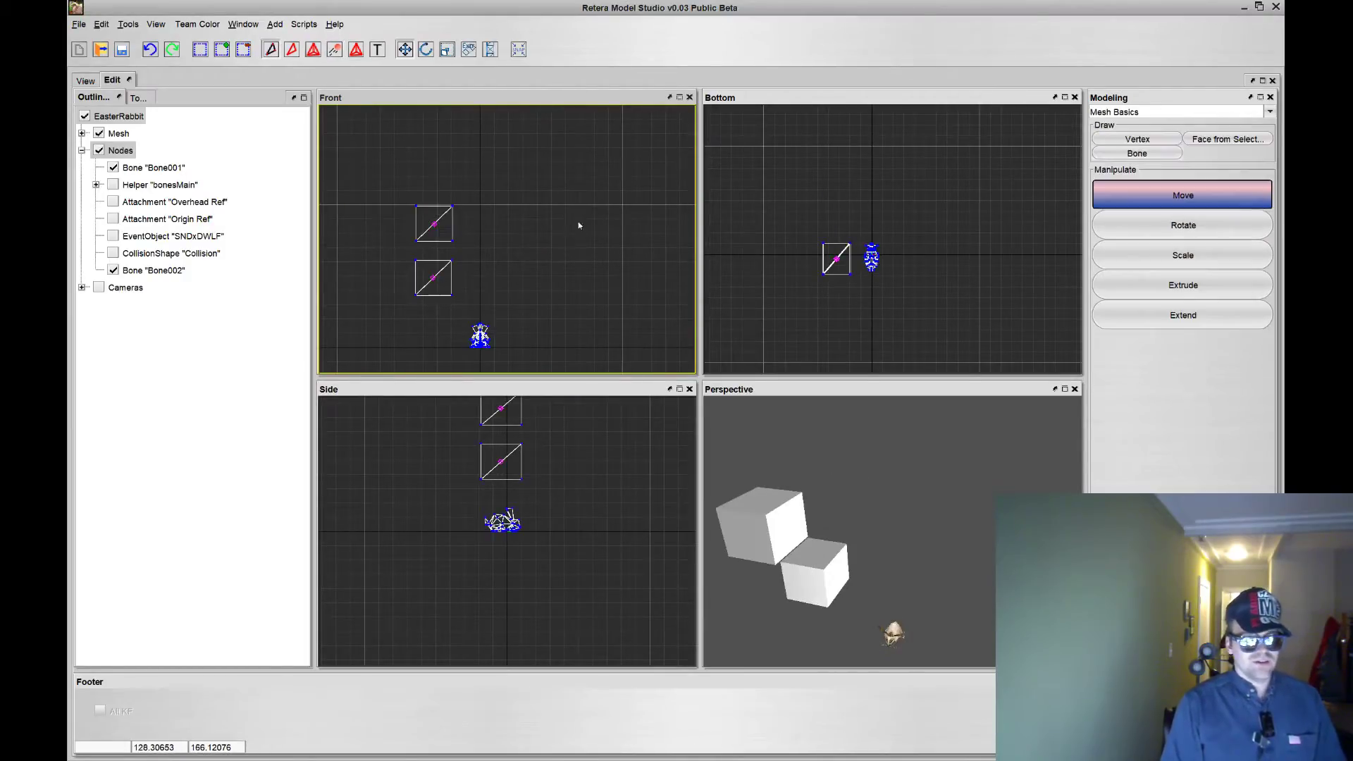
pyautogui.click(1121, 114)
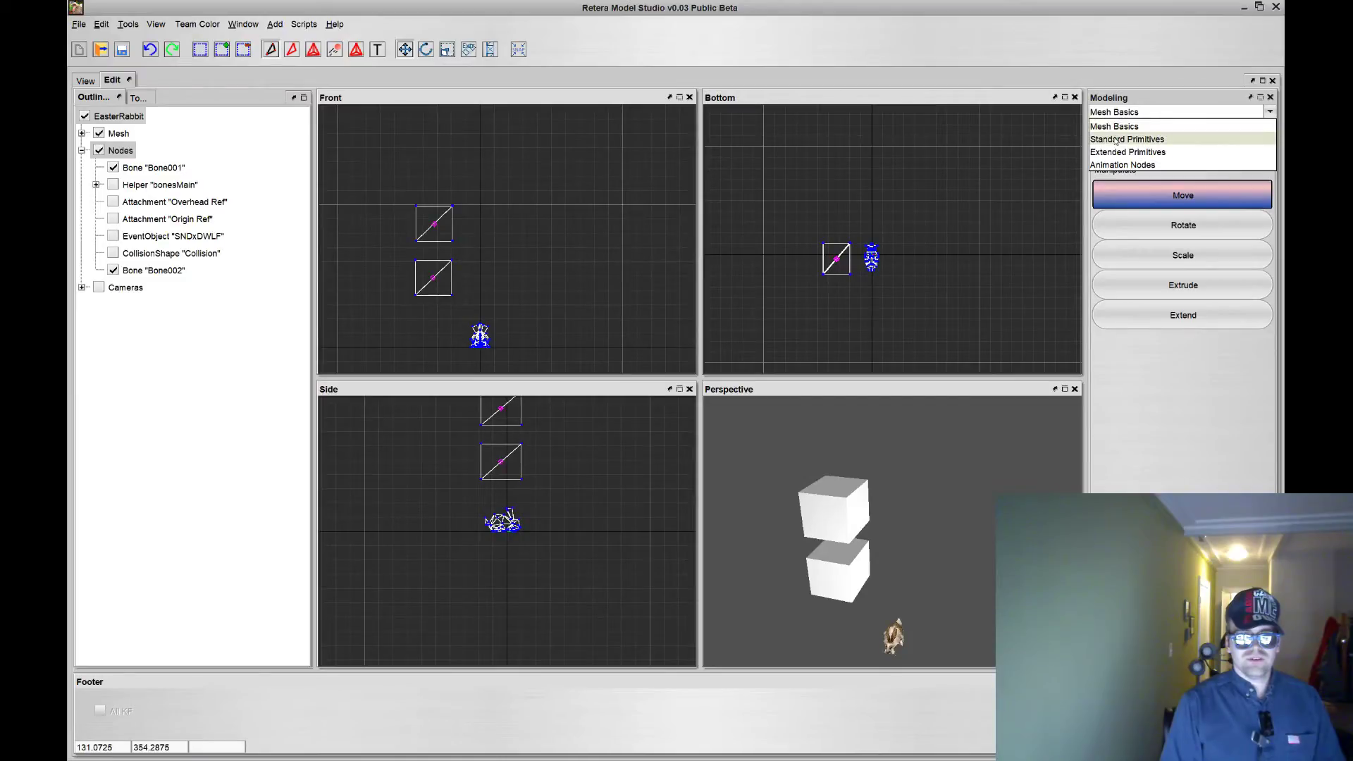
pyautogui.click(1116, 140)
pyautogui.click(1126, 153)
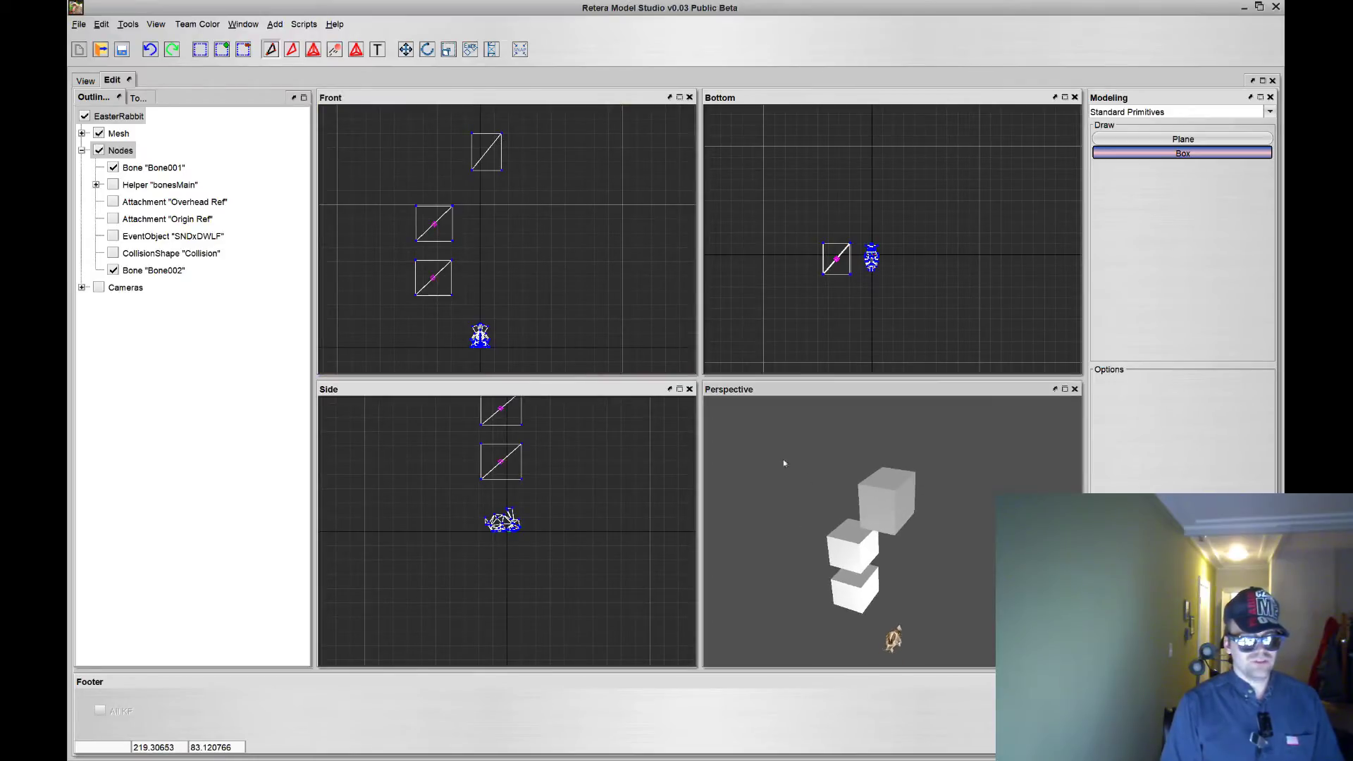
# - Give the third box its own bone and auto-center the bone on that box
pyautogui.click(1129, 112)
pyautogui.click(1136, 128)
pyautogui.click(1135, 155)
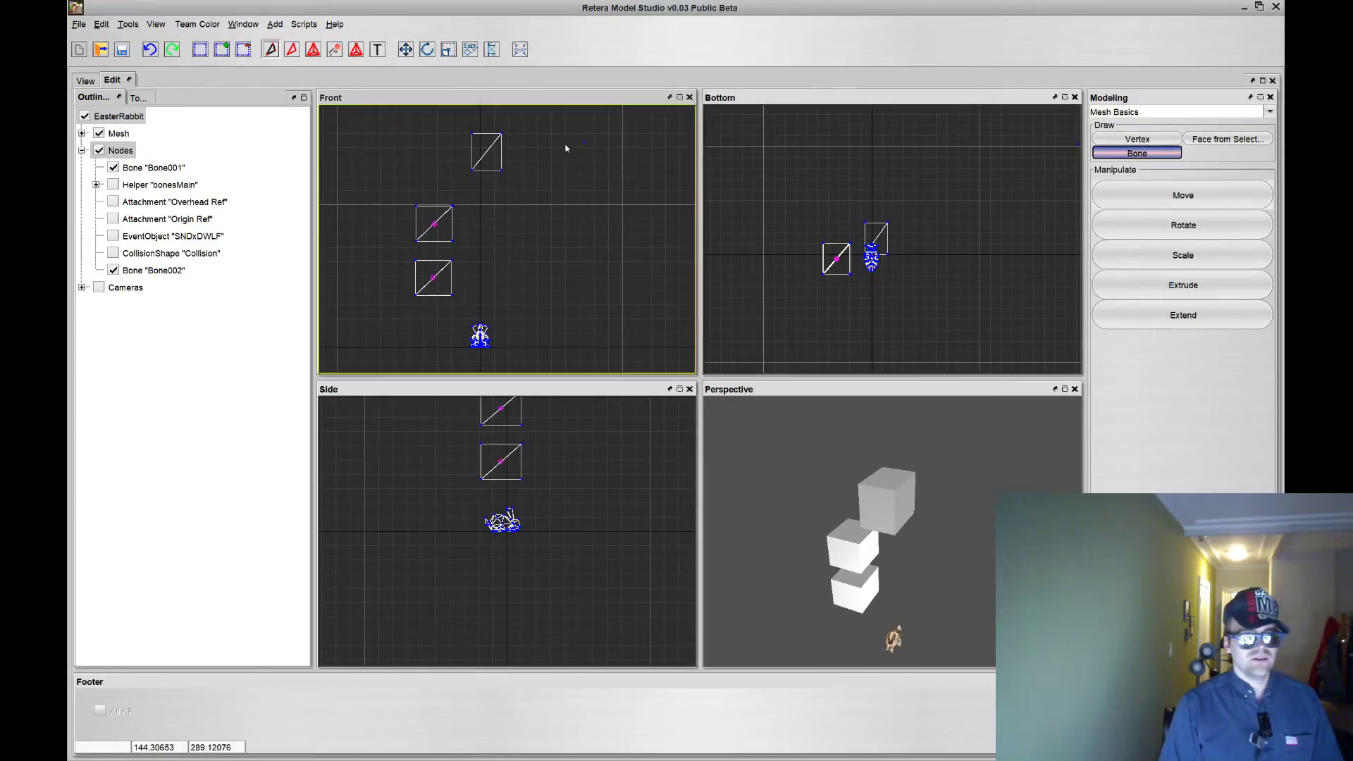
pyautogui.click(407, 50)
pyautogui.rightClick(491, 168)
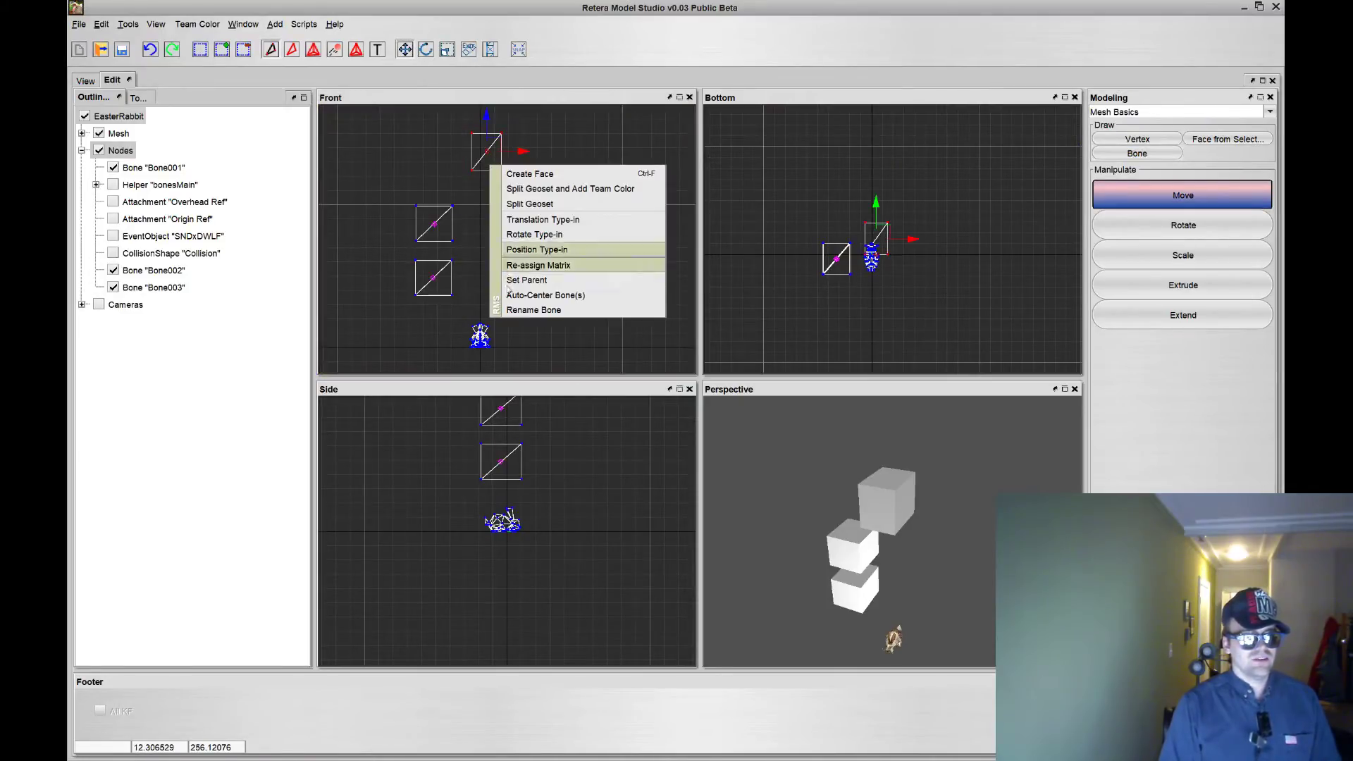
pyautogui.click(530, 293)
# - Return to animation editing and set the time bounds to the 5000 global sequence
pyautogui.press('f')
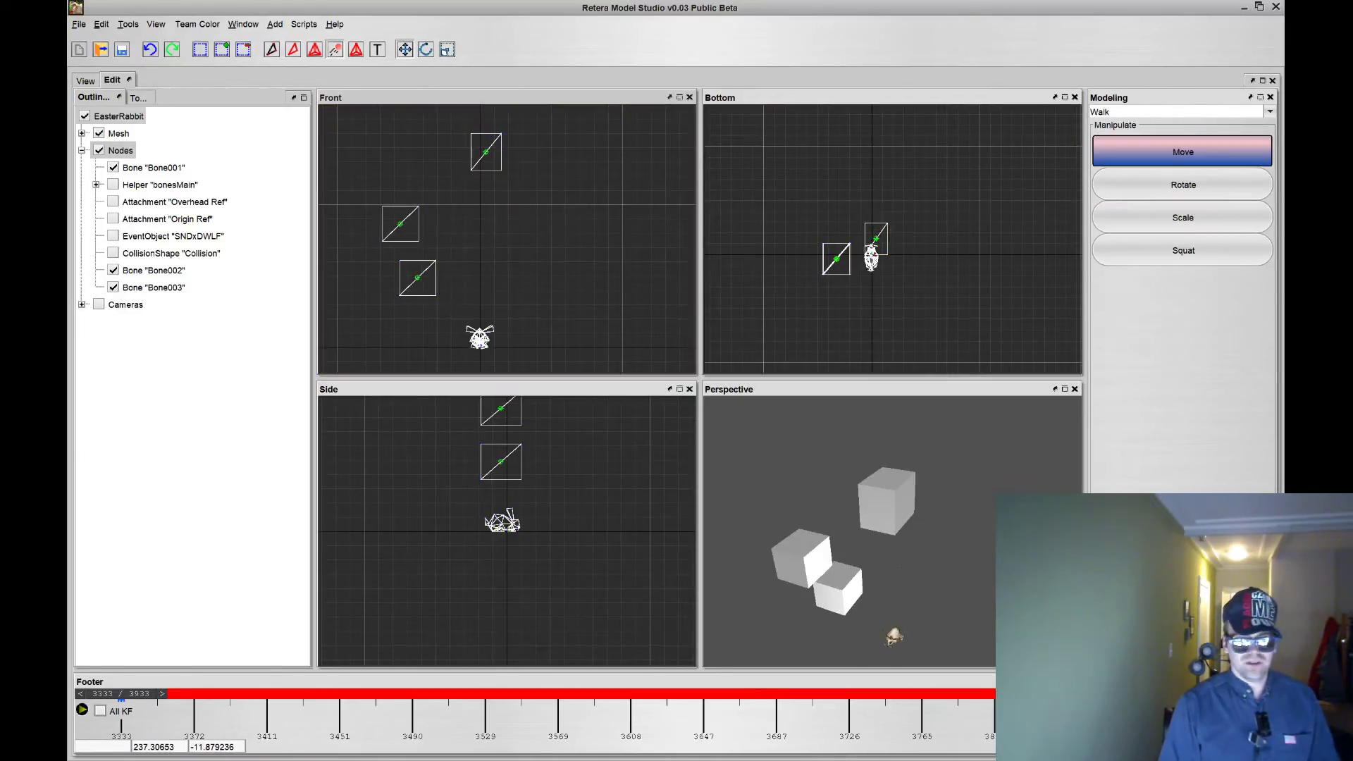
pyautogui.click(1256, 730)
pyautogui.click(633, 234)
pyautogui.click(606, 267)
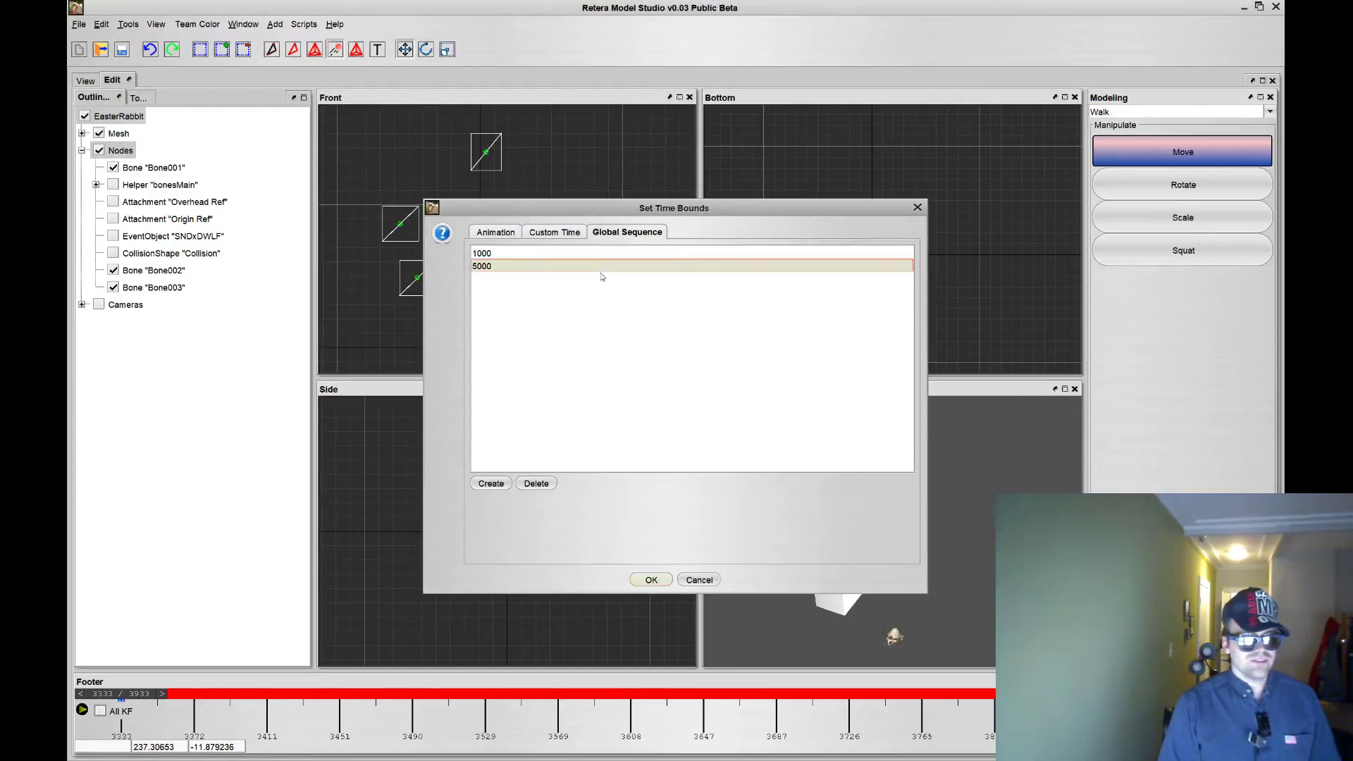
pyautogui.click(651, 580)
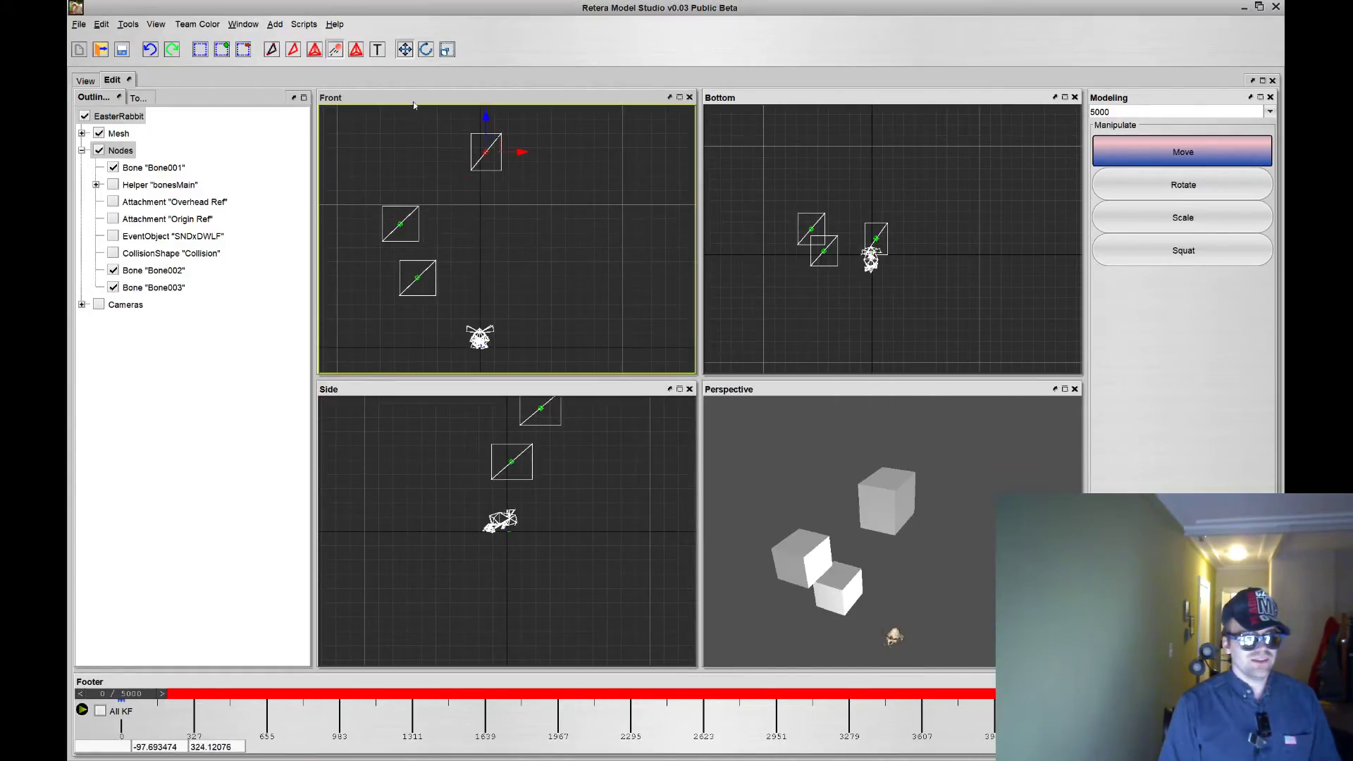
# - Spin the third box's bone around its vertical axis, keying rotations at frame 1209, about frame 2230 and frame 3517
pyautogui.click(426, 47)
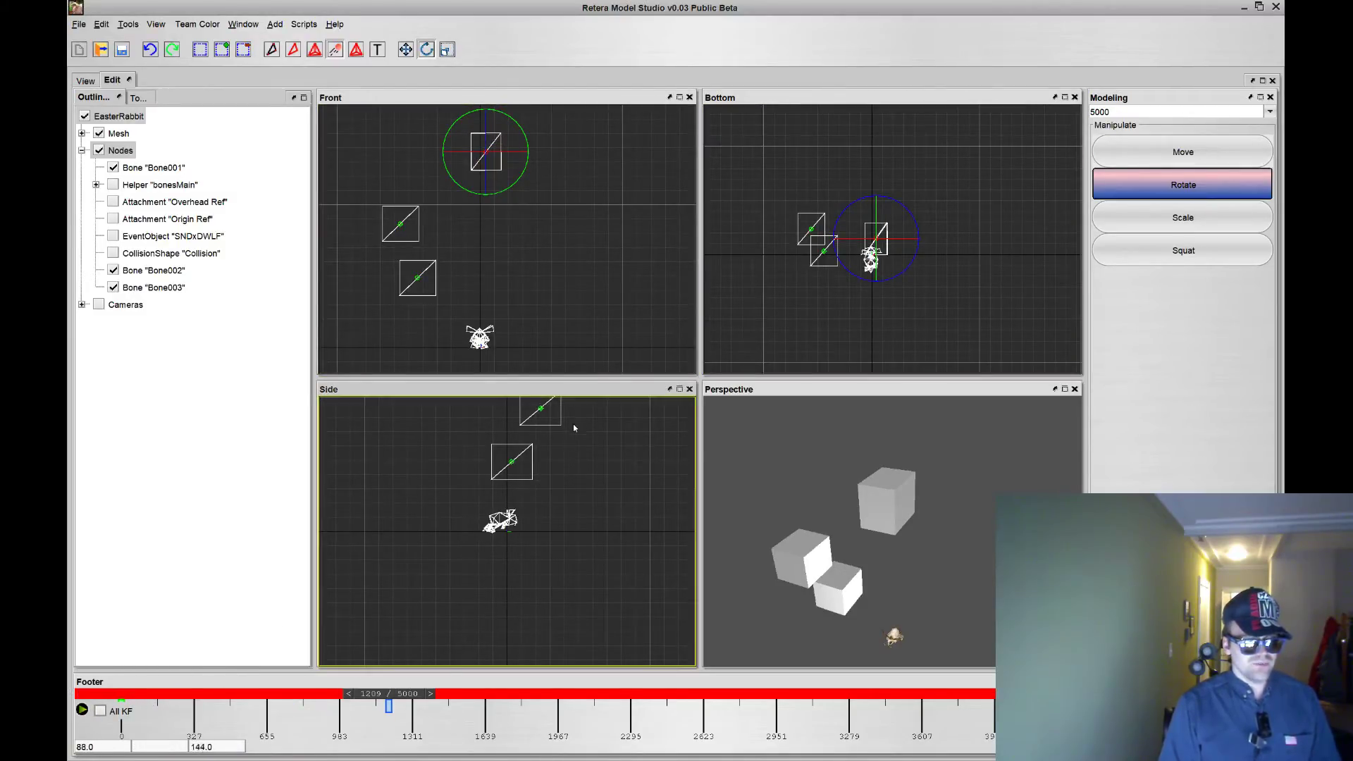
pyautogui.moveTo(900, 259)
pyautogui.mouseDown()
pyautogui.moveTo(894, 296)
pyautogui.moveTo(833, 311)
pyautogui.moveTo(804, 289)
pyautogui.mouseUp()
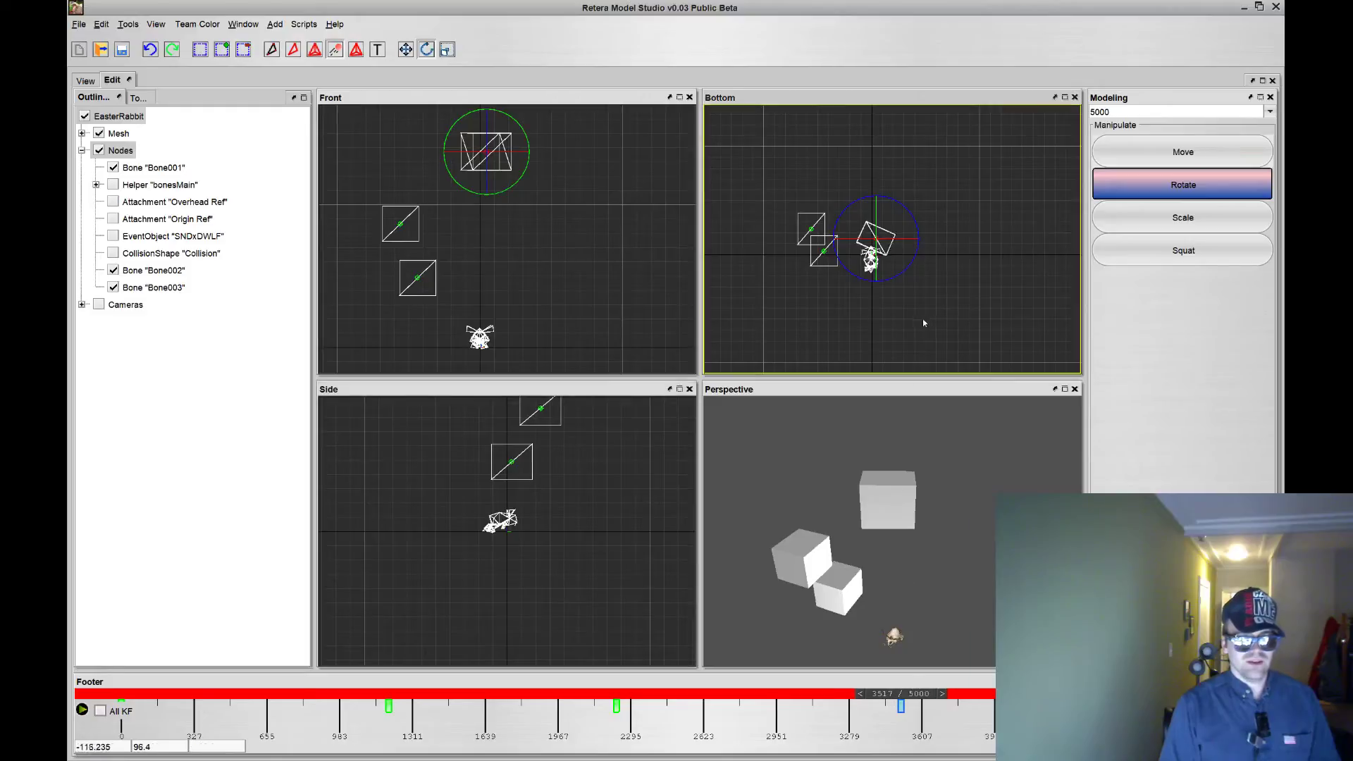
pyautogui.moveTo(840, 337); pyautogui.dragTo(823, 331)
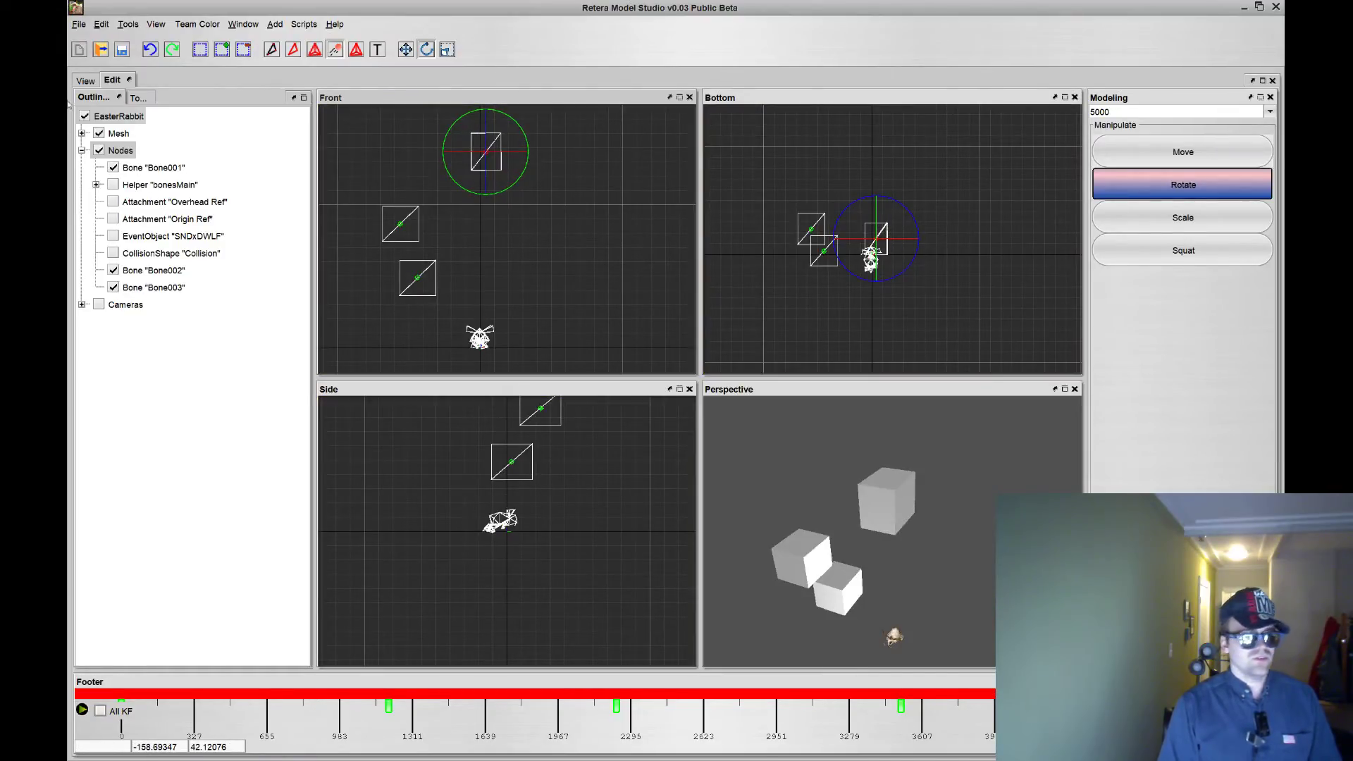
# - Check the movement of all three boxes in the preview and save the model
pyautogui.click(85, 80)
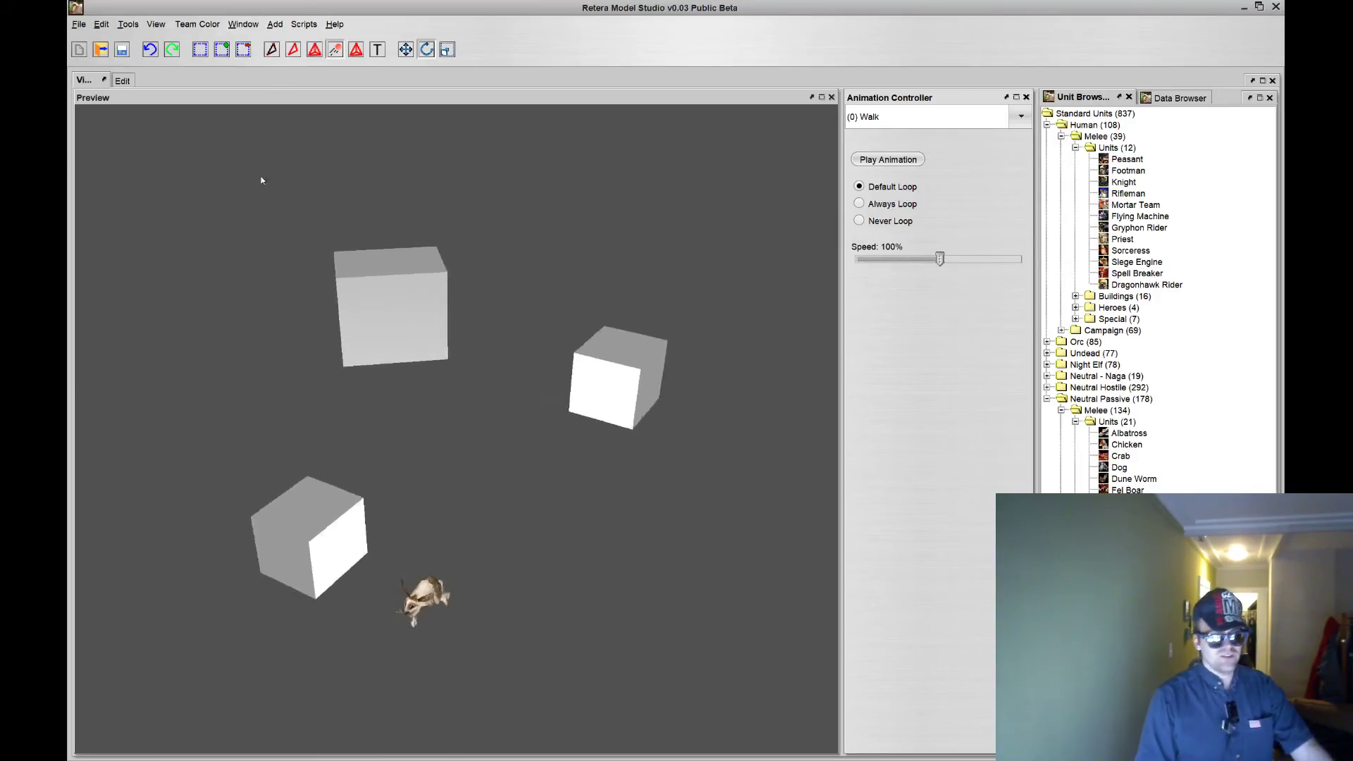
pyautogui.click(78, 24)
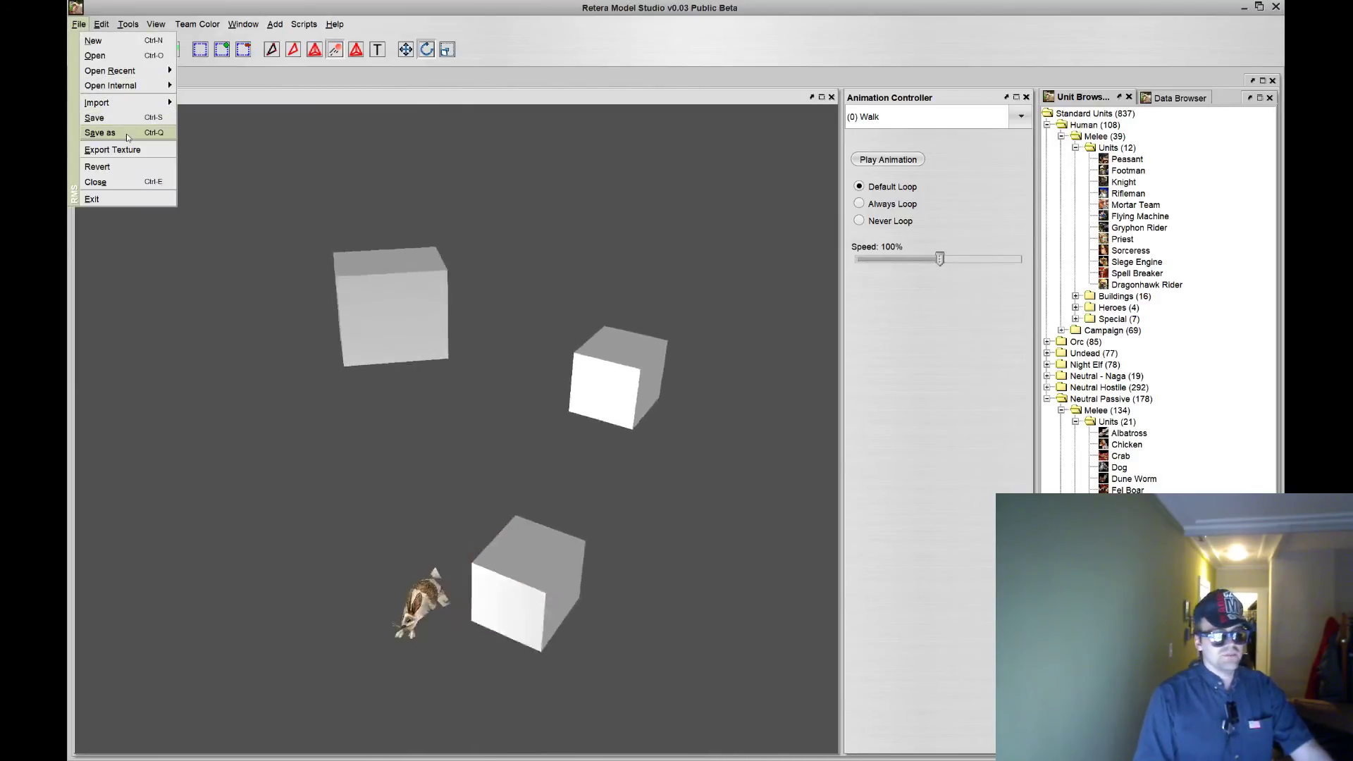
pyautogui.click(522, 279)
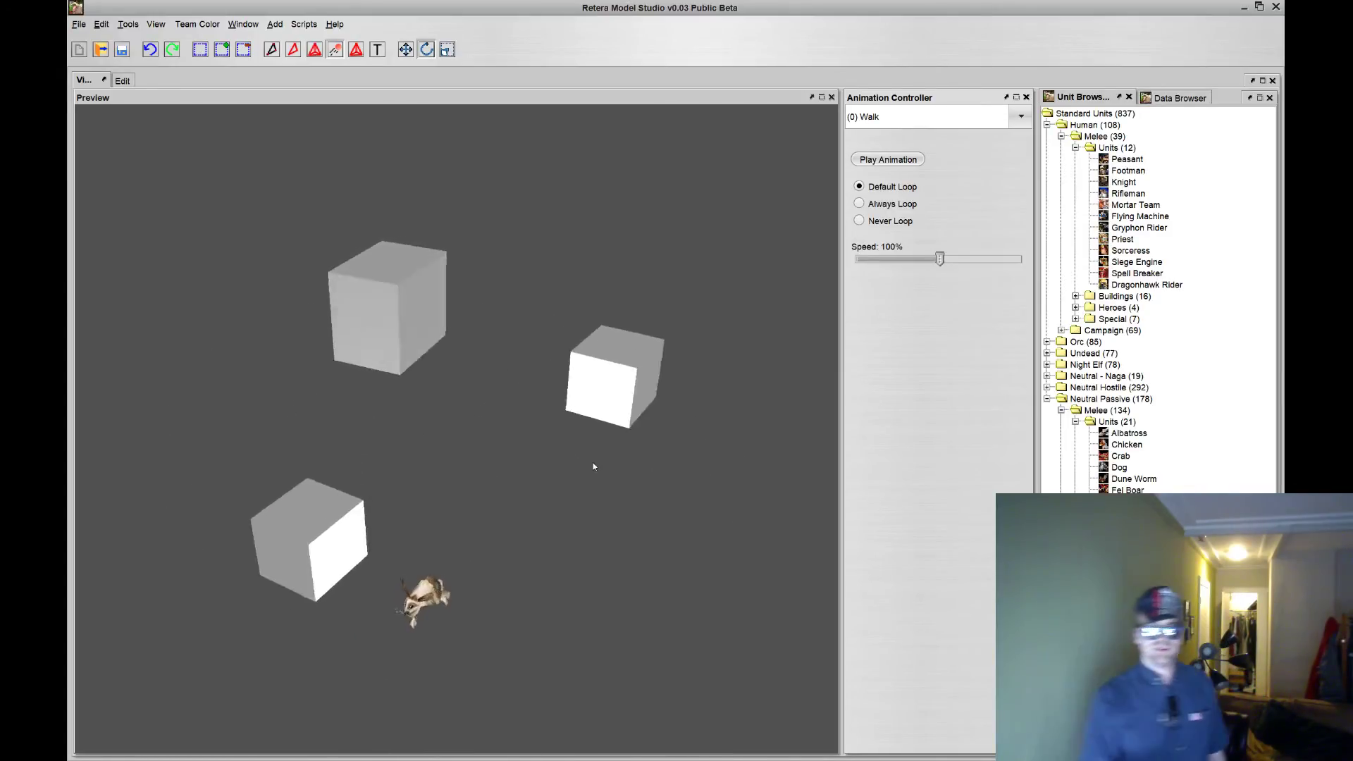
pyautogui.click(76, 25)
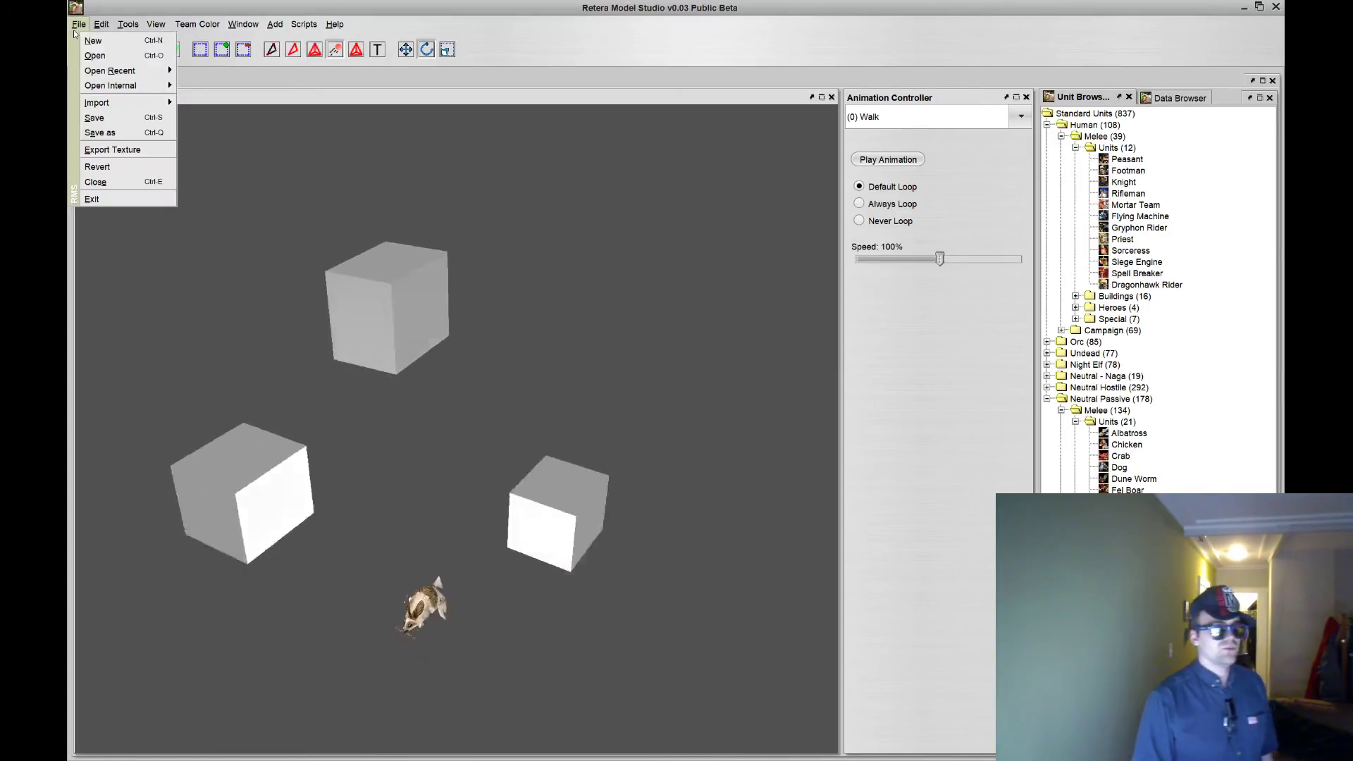
pyautogui.click(99, 118)
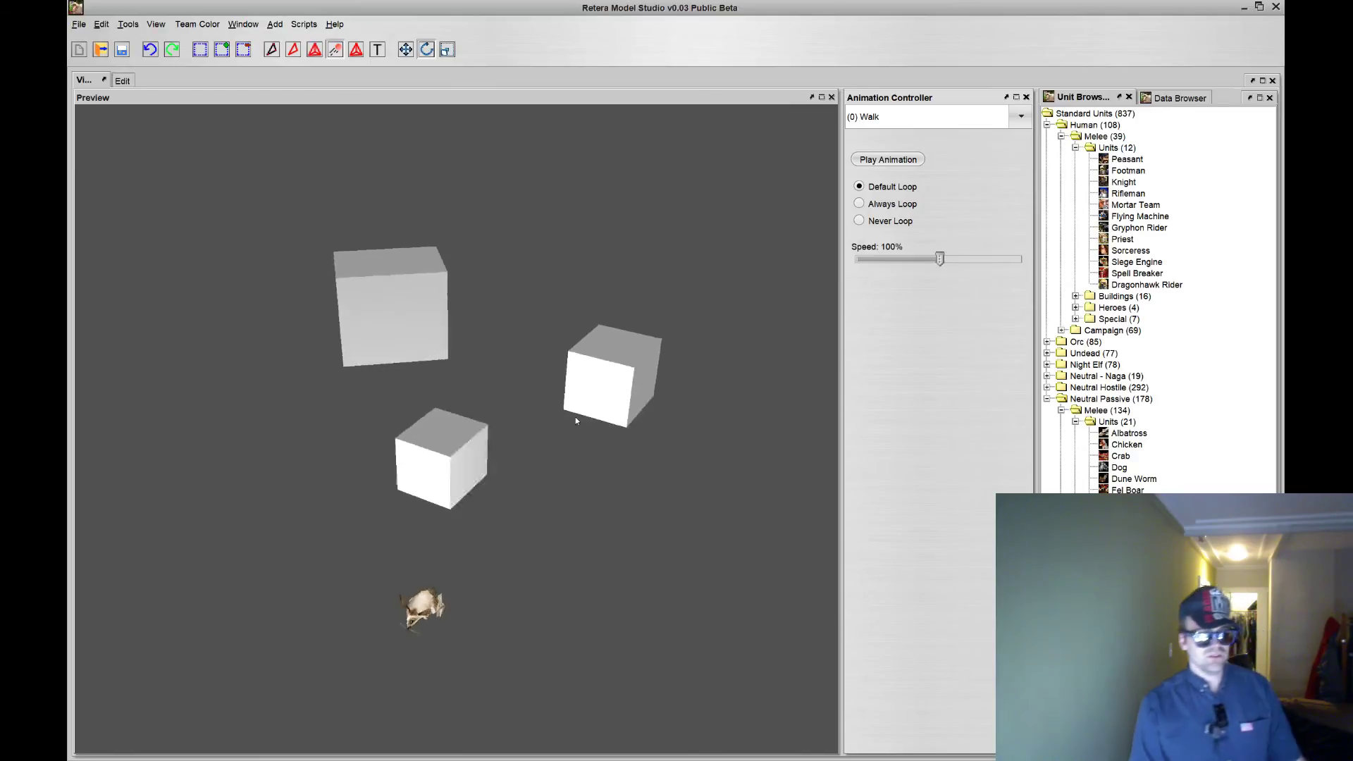
# - Switch to Warcraft III World Editor and bring up the Untitled map
pyautogui.press('super')
pyautogui.moveTo(829, 747)
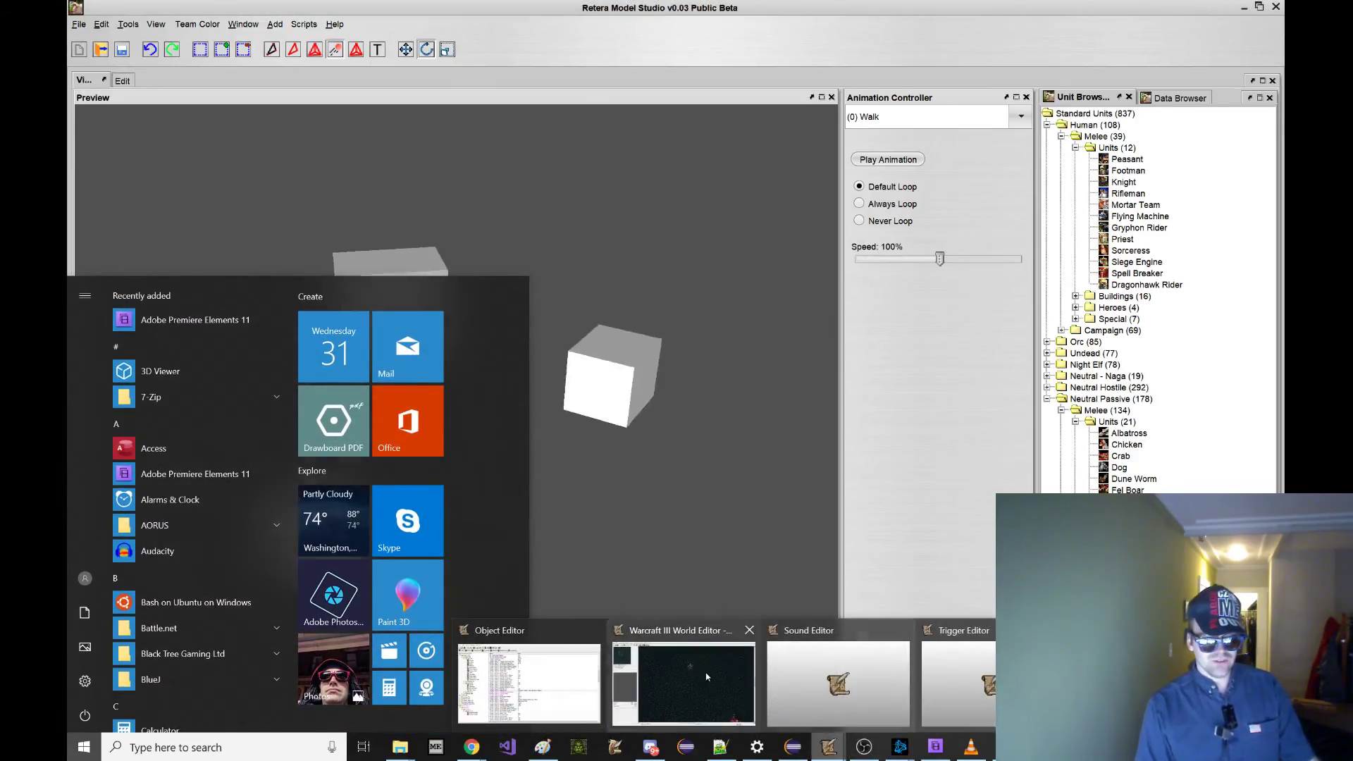
pyautogui.click(717, 673)
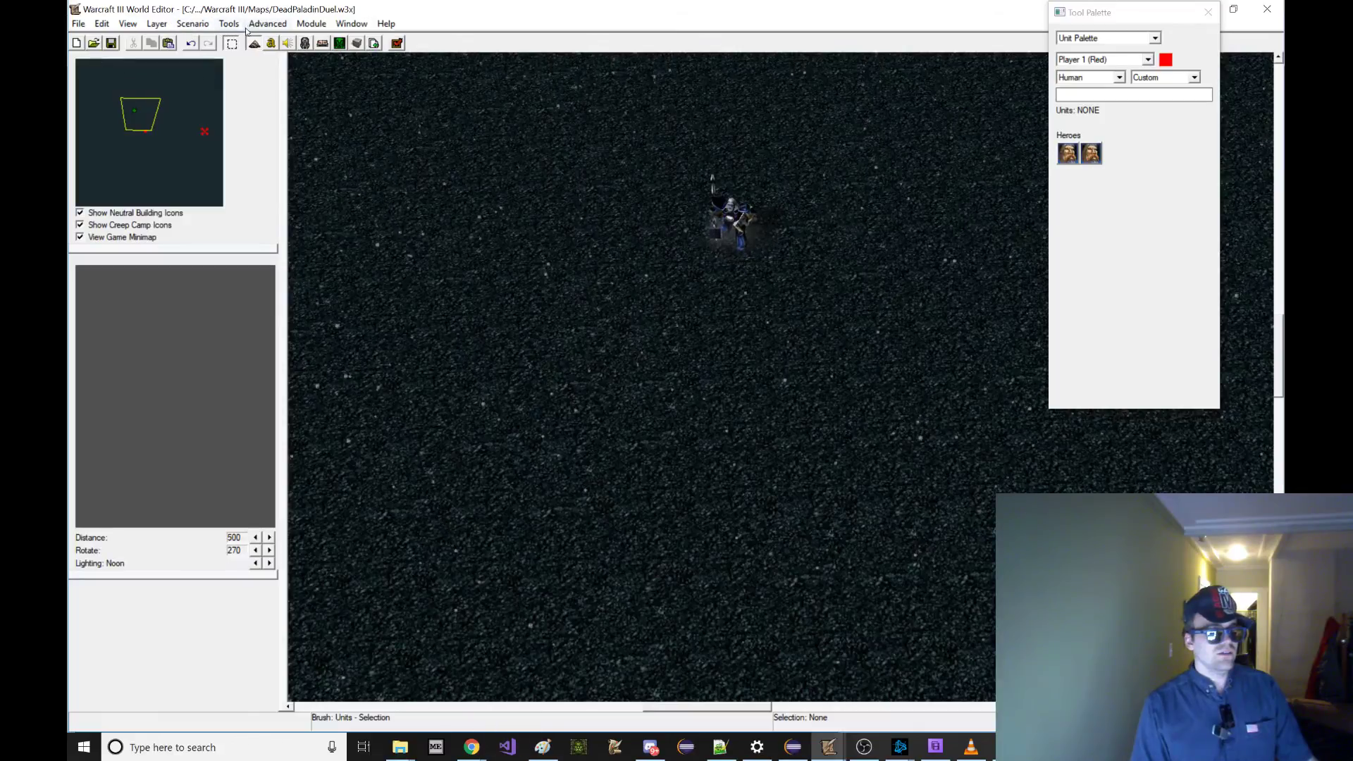
pyautogui.click(352, 23)
pyautogui.click(431, 144)
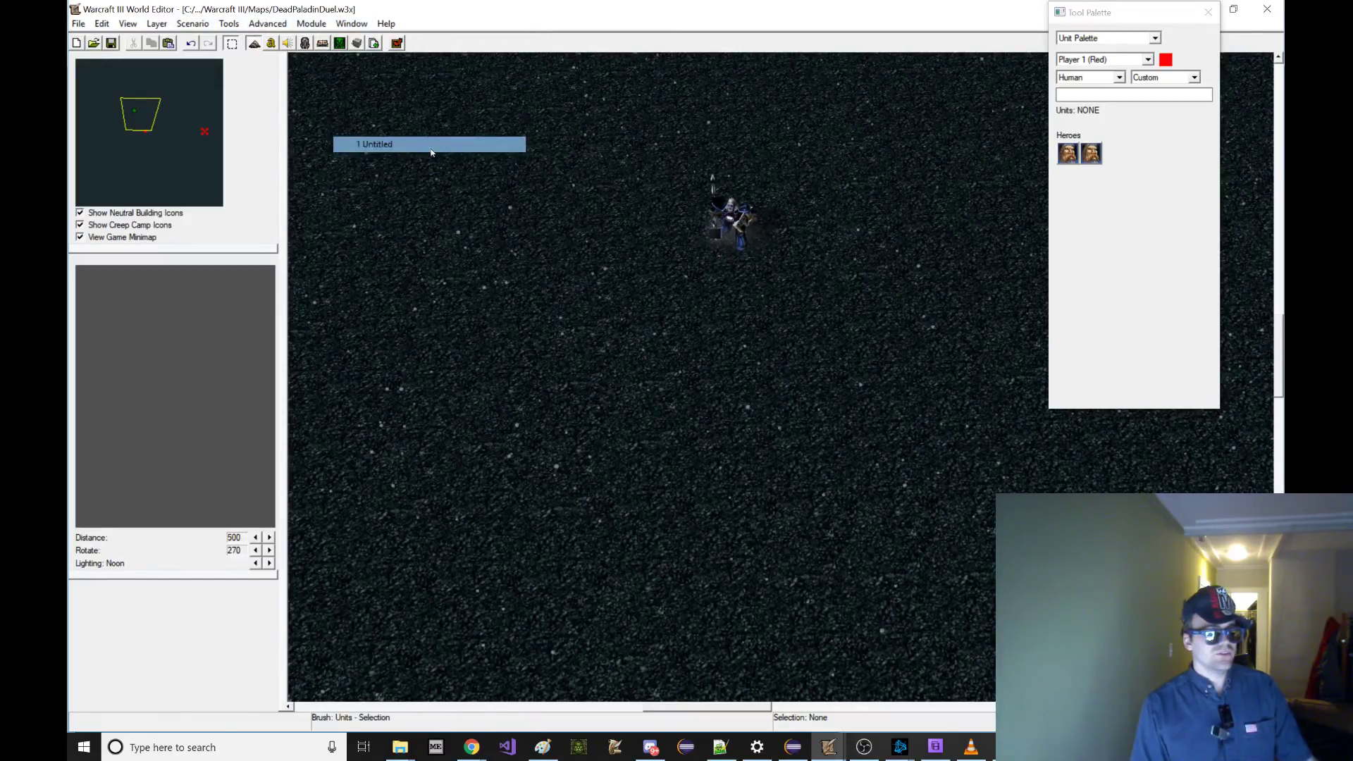
# - Import BoxRabbit.mdx from the Models\Test folder into the map with the Import Manager
pyautogui.click(377, 44)
pyautogui.click(134, 49)
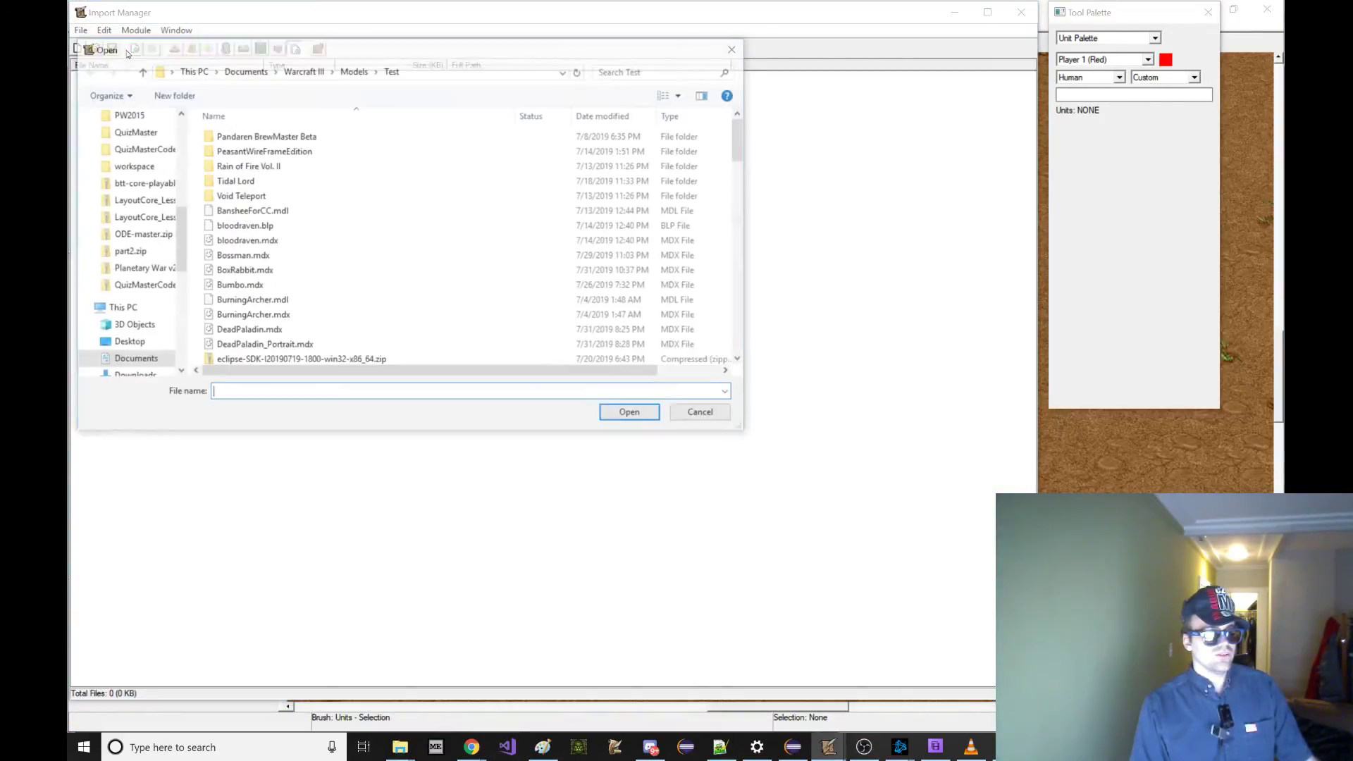
pyautogui.click(354, 71)
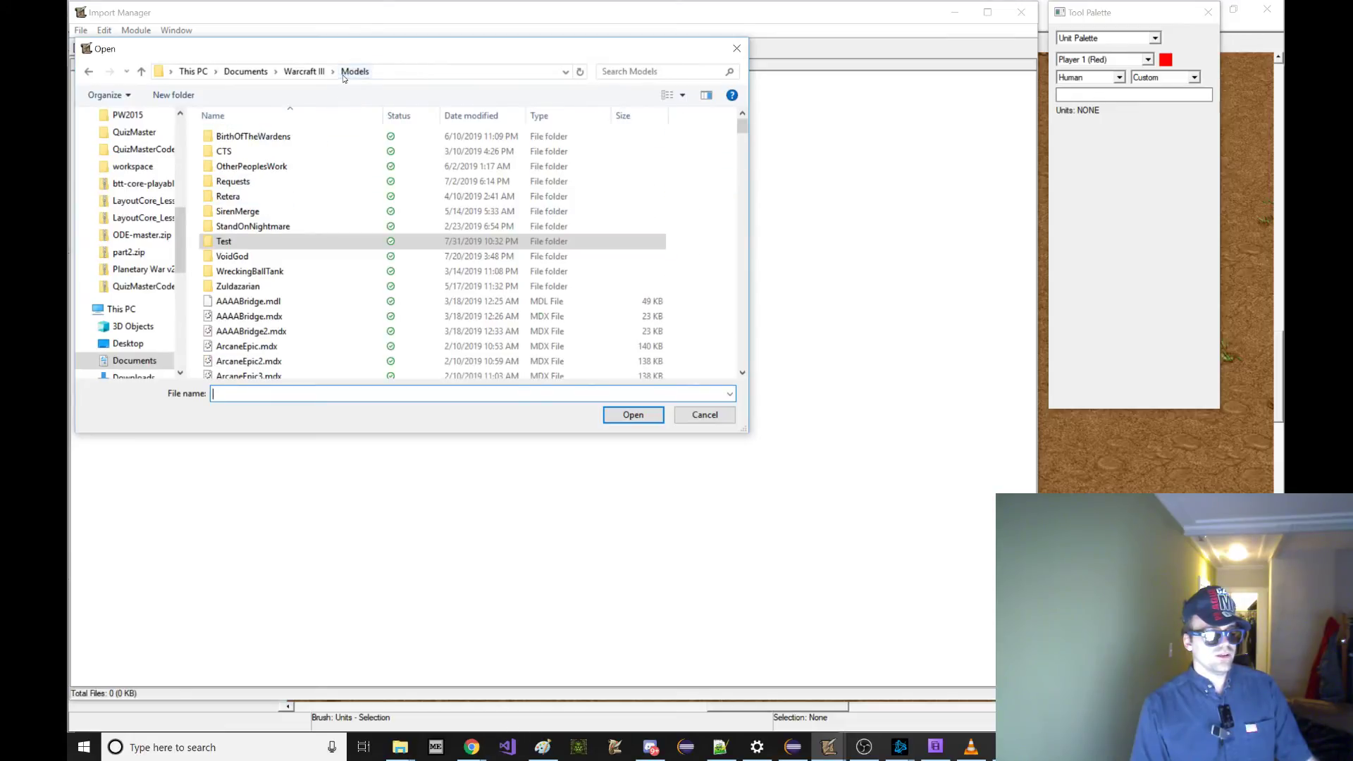
pyautogui.doubleClick(248, 242)
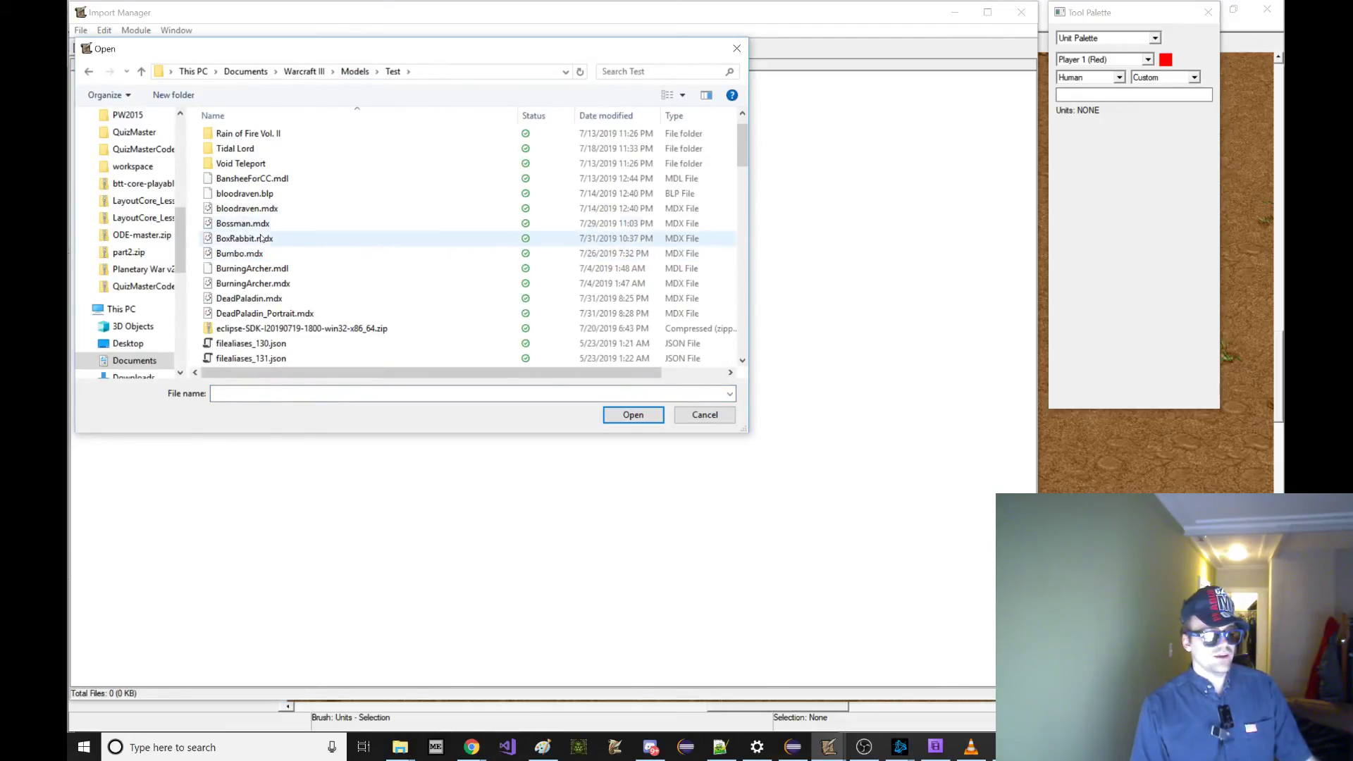
pyautogui.doubleClick(261, 238)
pyautogui.moveTo(210, 21); pyautogui.dragTo(365, 68)
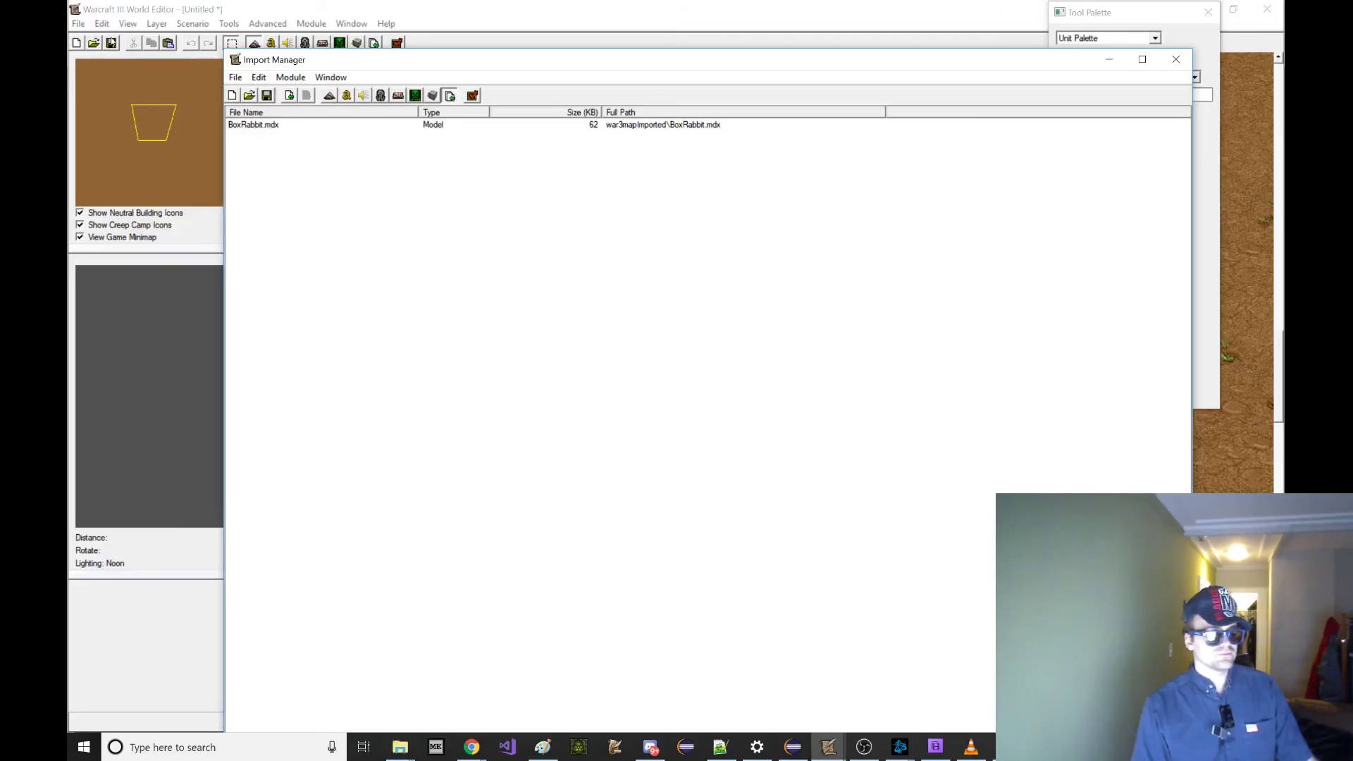
# - Save the map as BoxRabbit in the Warcraft III Maps folder
pyautogui.click(109, 40)
pyautogui.press('Return')
pyautogui.press('Return')
pyautogui.write('BoxR')
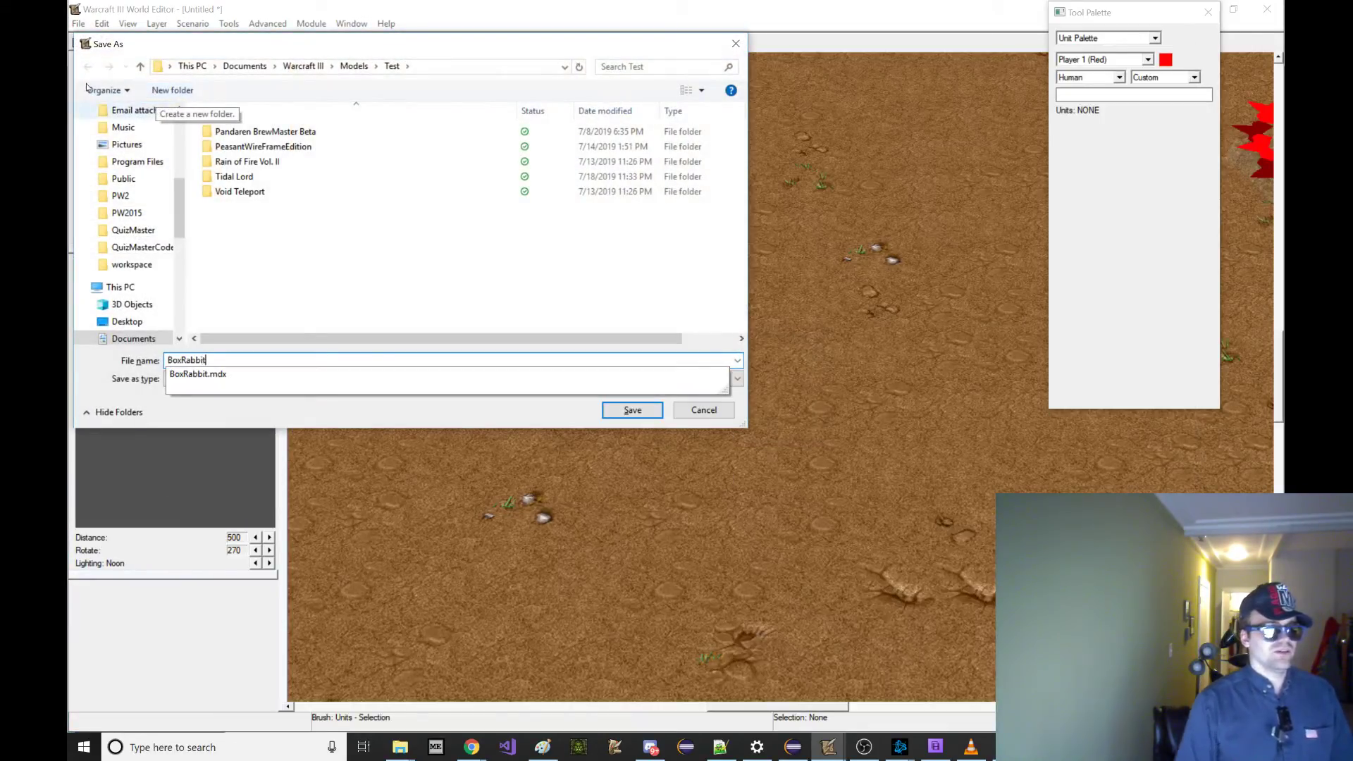
pyautogui.write('abbit')
pyautogui.click(303, 66)
pyautogui.doubleClick(225, 201)
pyautogui.press('Return')
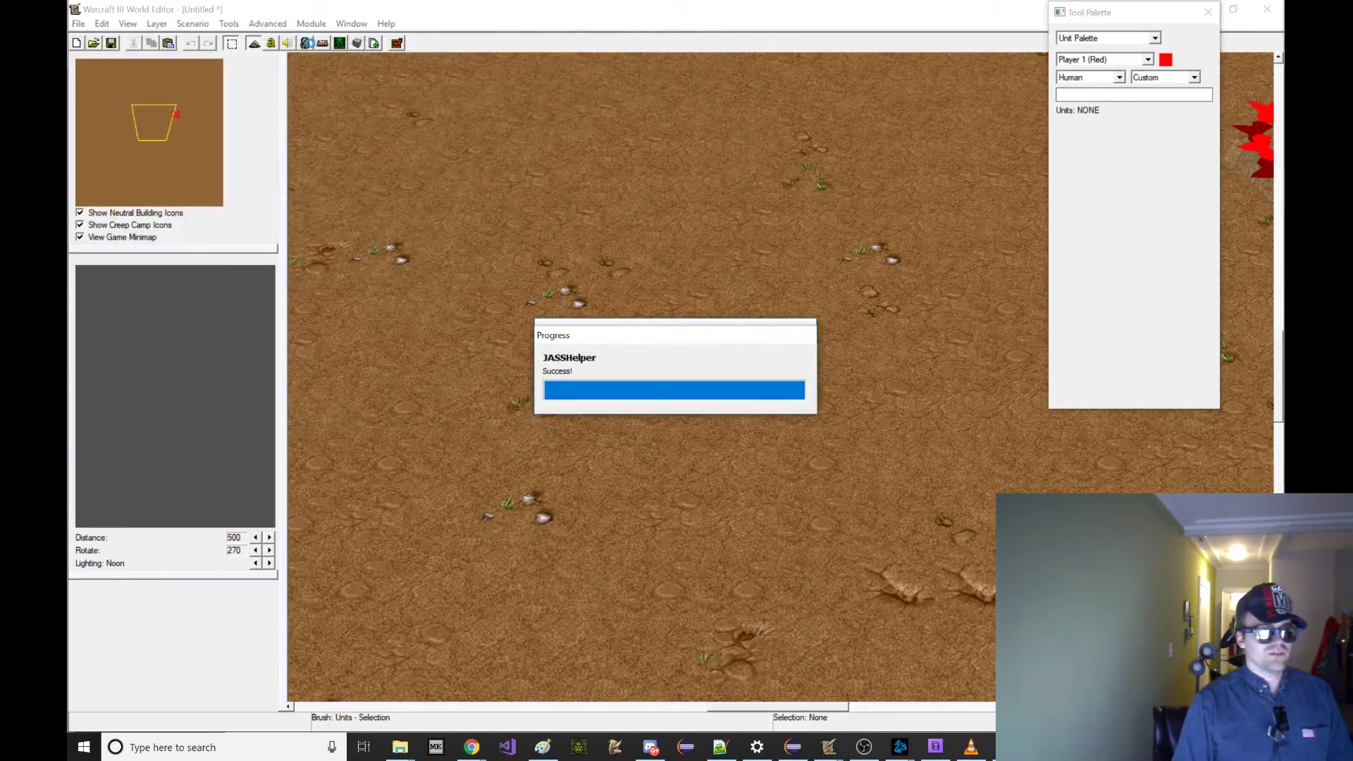
# - Find the Rabbit unit in the Object Editor and create a custom copy of it with the default ID
pyautogui.click(307, 43)
pyautogui.hotkey('ctrl', 'f')
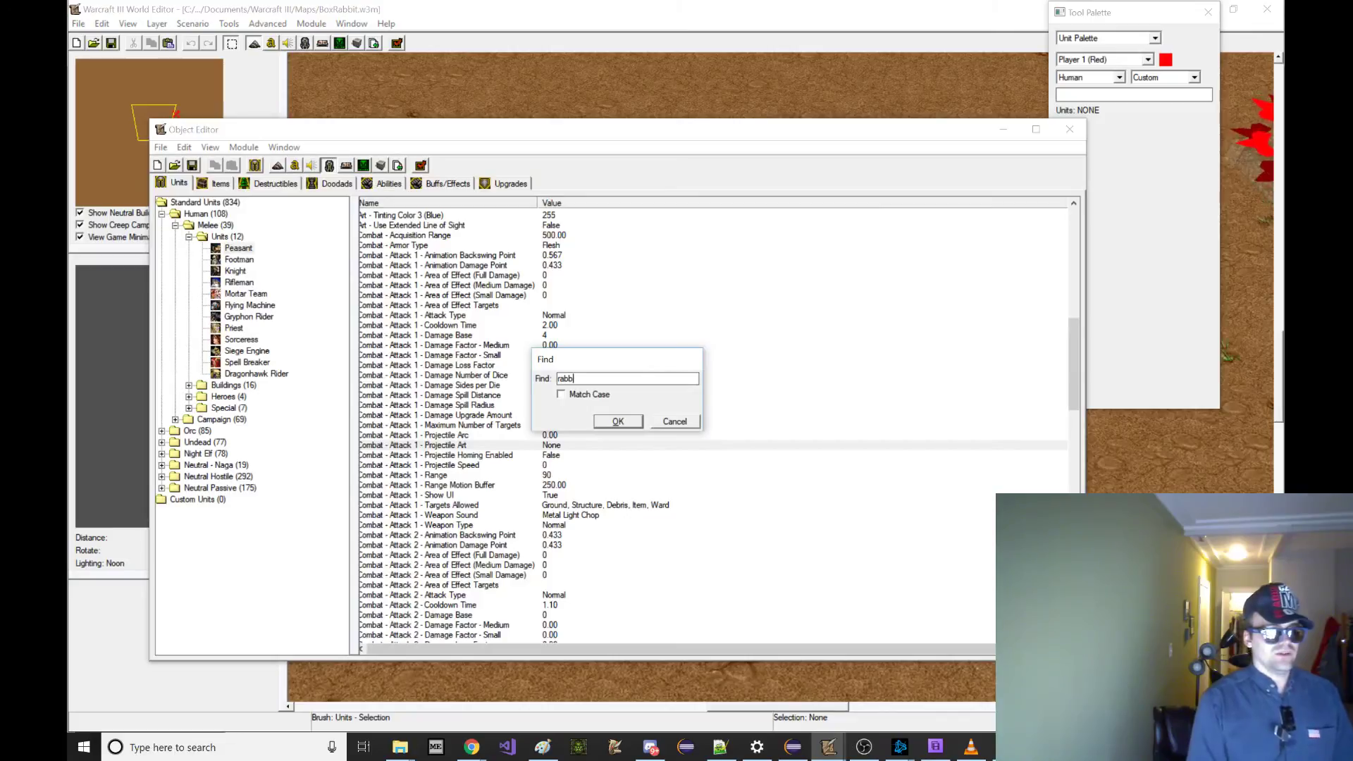
pyautogui.press('Return')
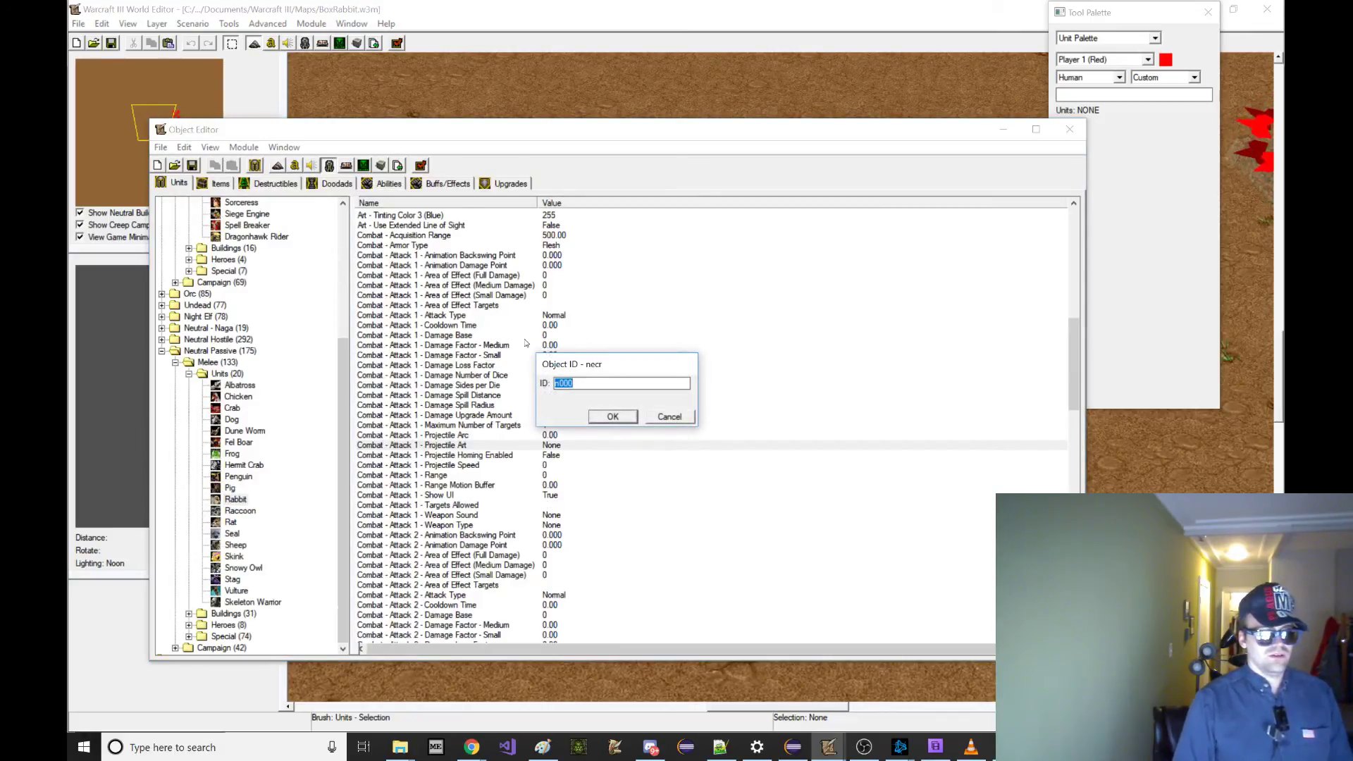
pyautogui.press('Return')
# - Set the custom Rabbit's model file to the imported war3mapImported\BoxRabbit.mdx
pyautogui.doubleClick(564, 418)
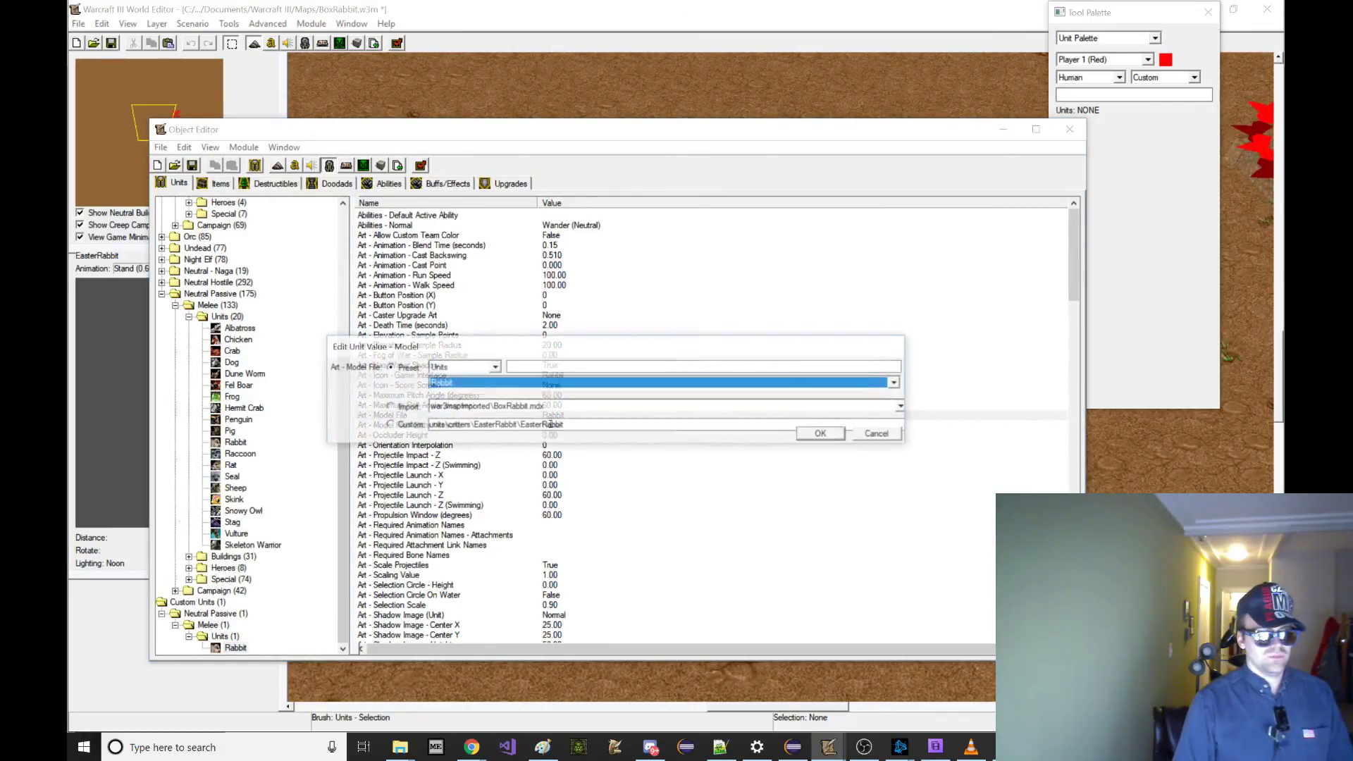
pyautogui.click(407, 405)
pyautogui.press('Return')
# - Place the custom Rabbit on the terrain for Player 1 (Red) and view it with its boxes up close
pyautogui.press('F3')
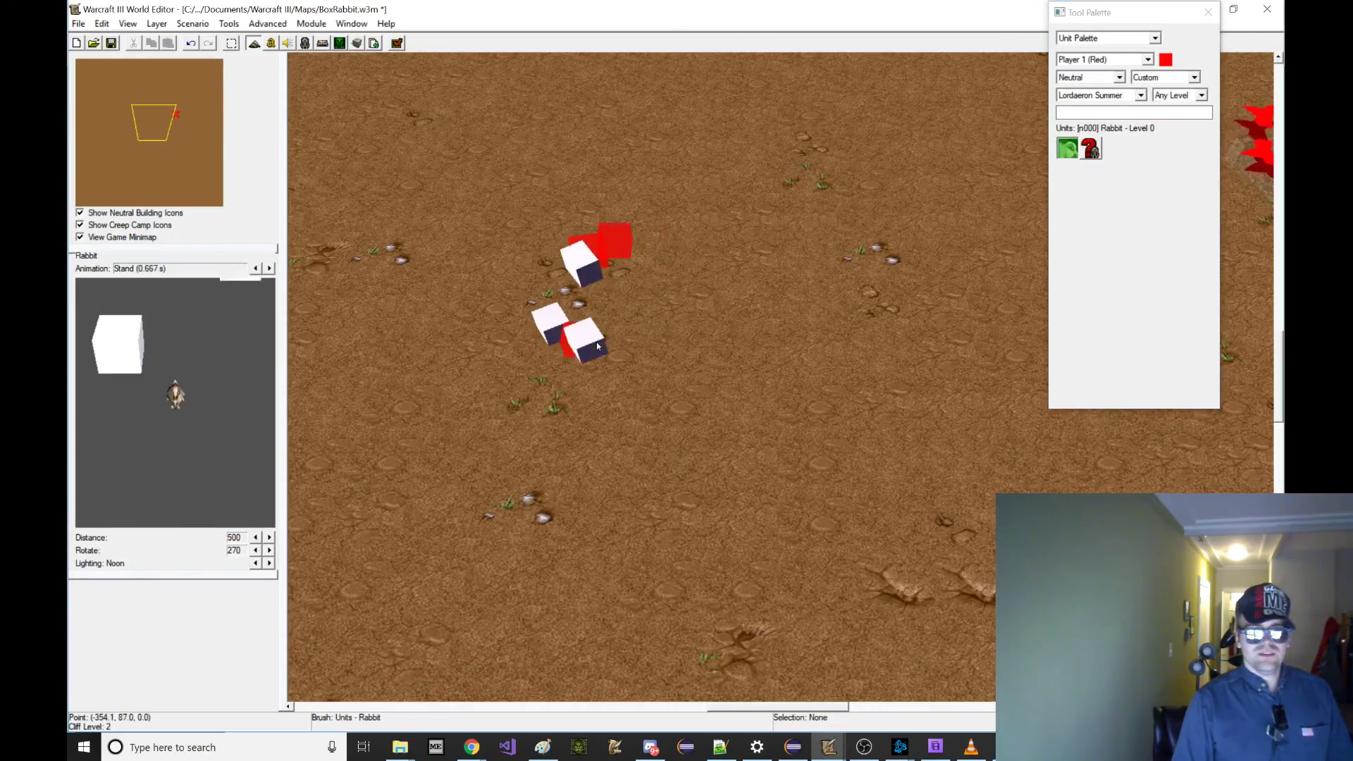
pyautogui.scroll(5, 622, 388)
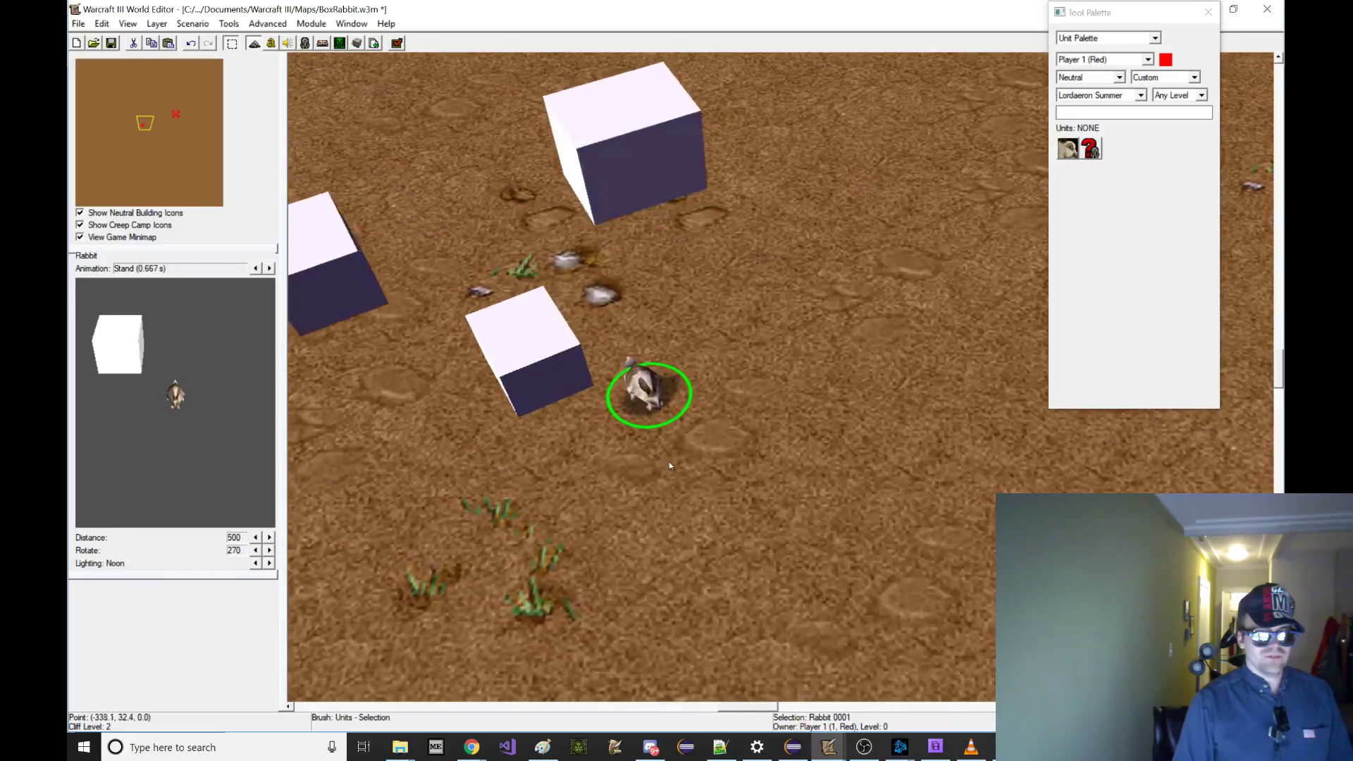
pyautogui.scroll(-2, 564, 379)
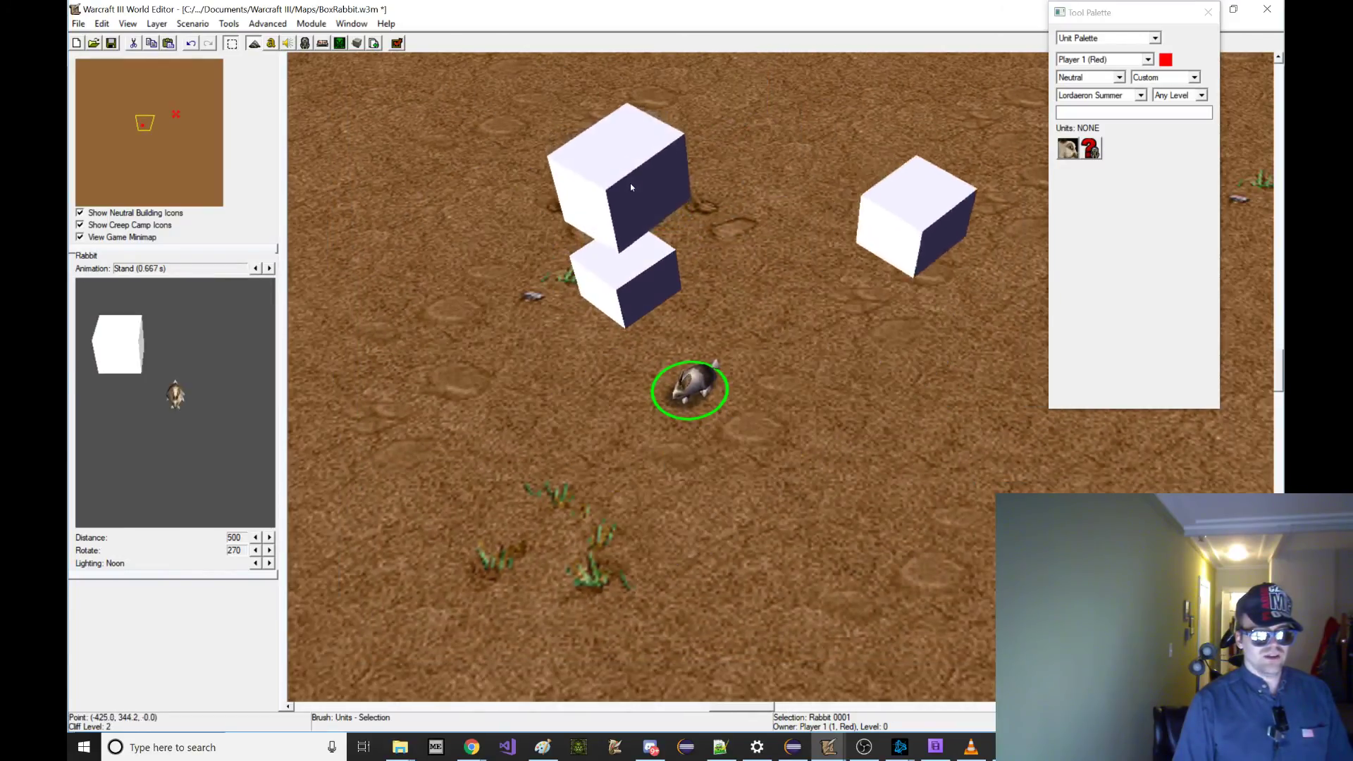
# - Examine the placed Rabbit's boxes from a lower camera angle, and play Walk in the unit preview at a distance of 750
pyautogui.scroll(-2, 630, 185)
pyautogui.scroll(2, 692, 344)
pyautogui.keyDown('ctrl'); pyautogui.moveTo(691, 345); pyautogui.dragTo(666, 323, button='right'); pyautogui.keyUp('ctrl')
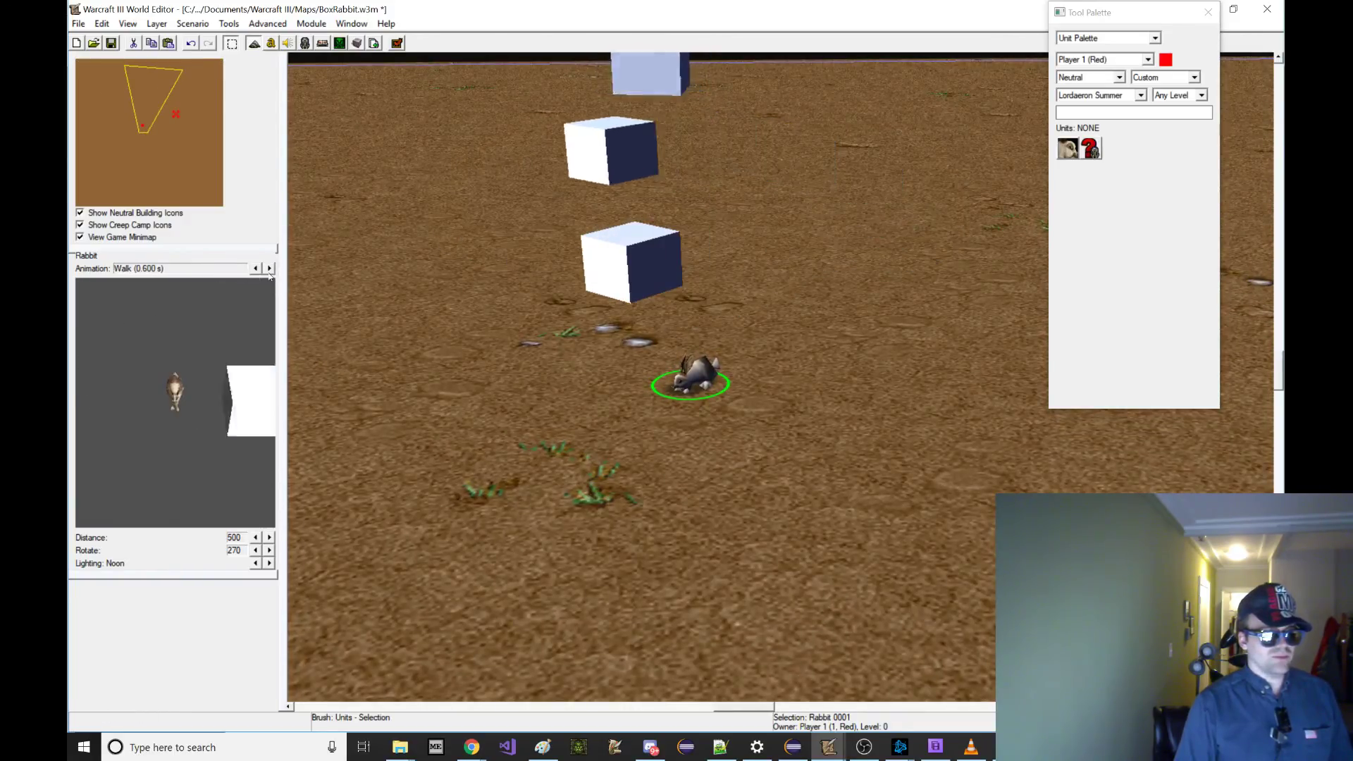
pyautogui.scroll(-5, 255, 380)
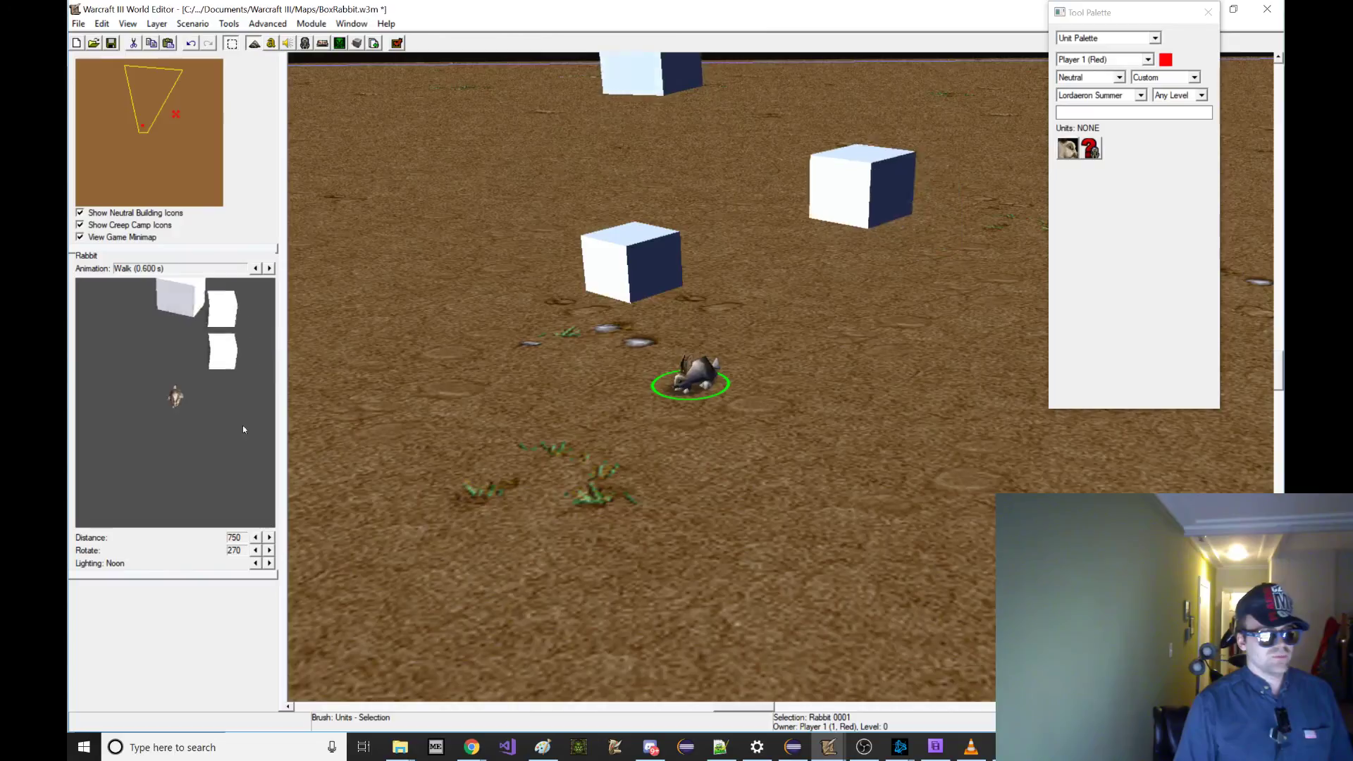